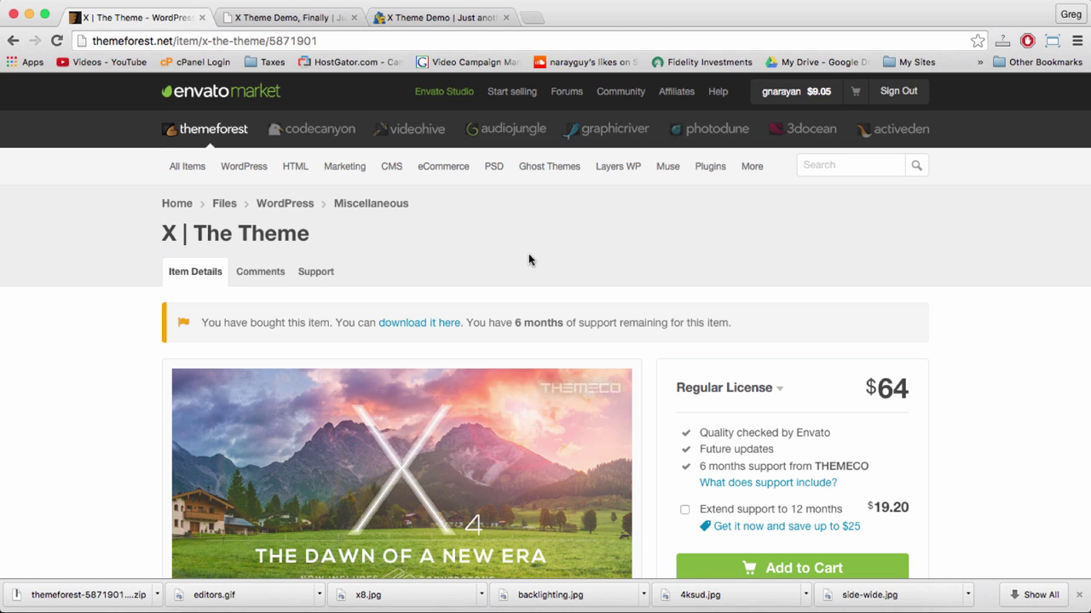
- Browse the ThemeForest X | The Theme page, then look over the X Theme Demo, Finally blog
scroll(528, 260, down, 5)
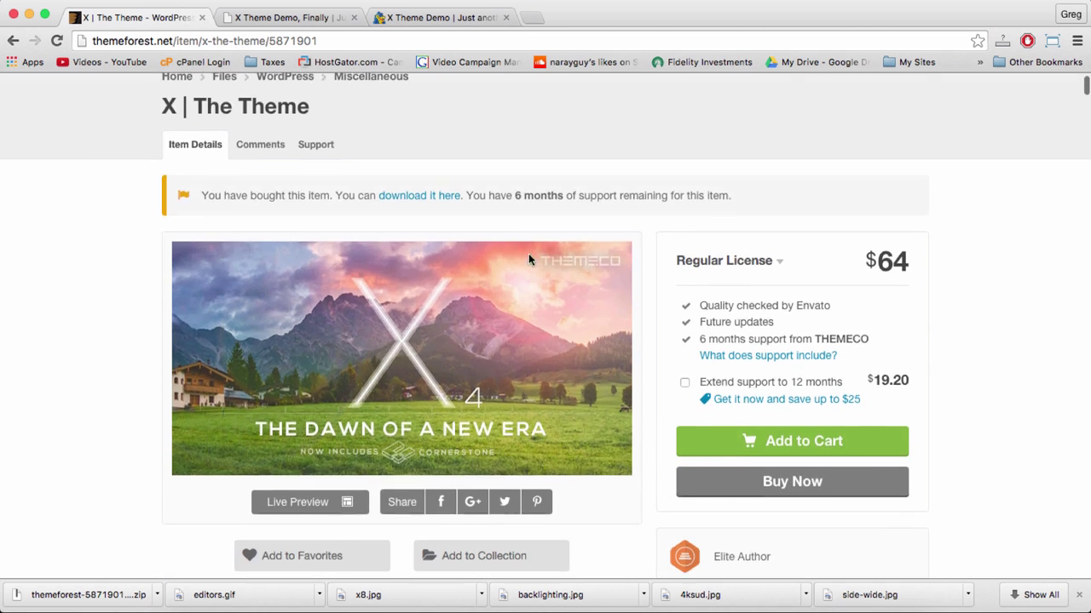
scroll(528, 260, down, 2)
scroll(529, 260, up, 5)
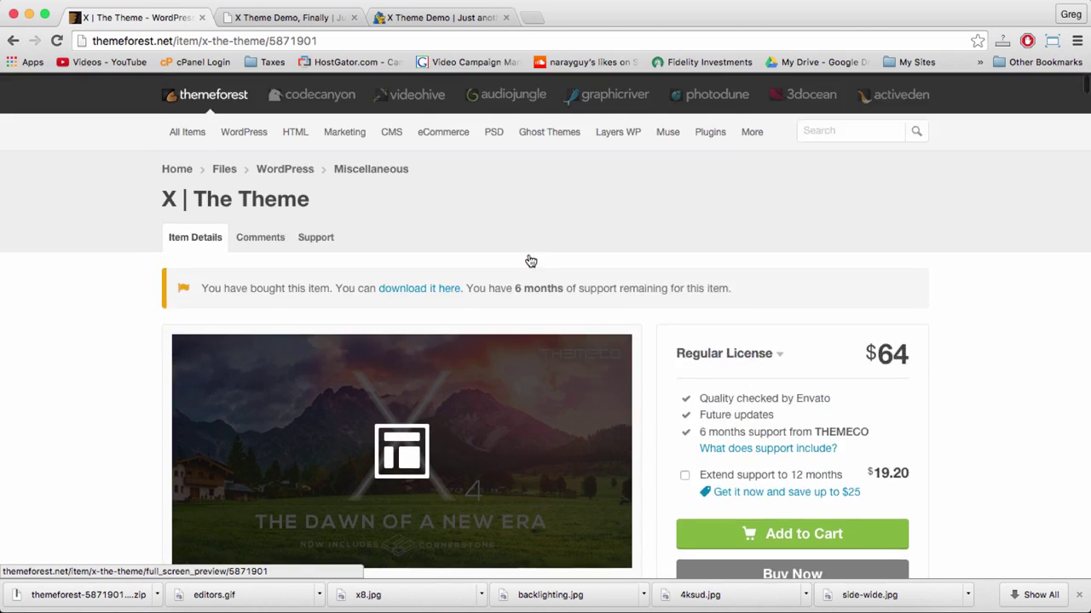
click(298, 17)
scroll(389, 238, down, 10)
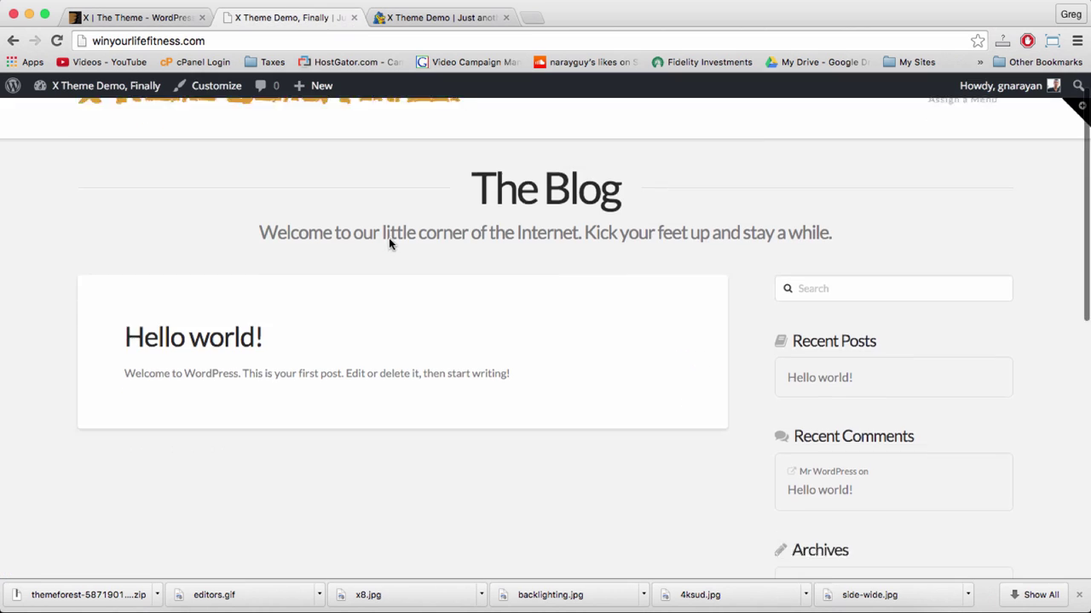
scroll(389, 239, up, 10)
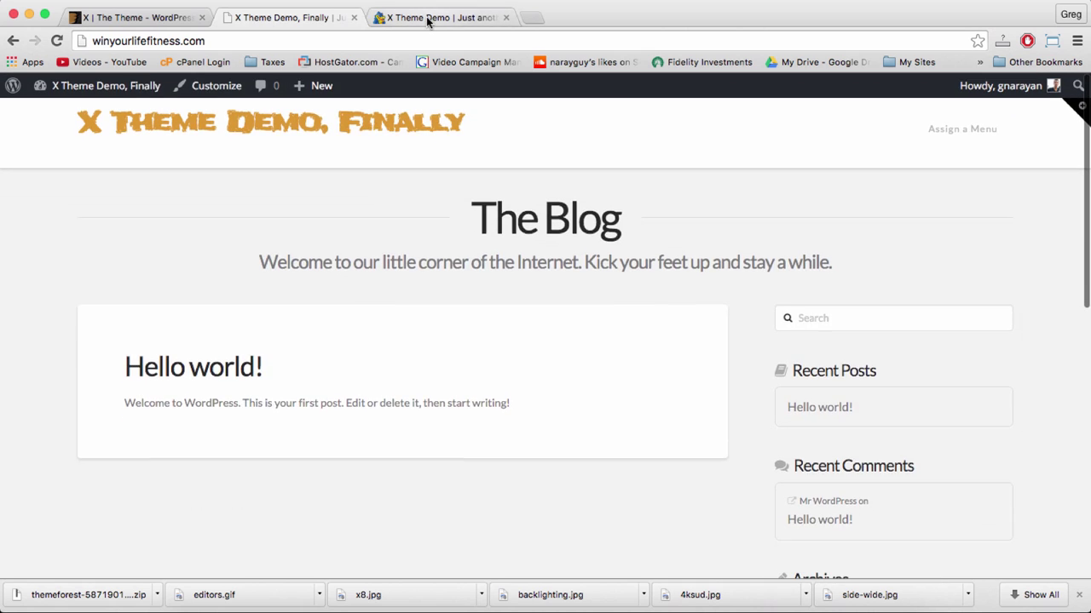
- Scroll through the live X Theme Demo site, then return to the demo blog
click(429, 18)
scroll(399, 178, down, 2)
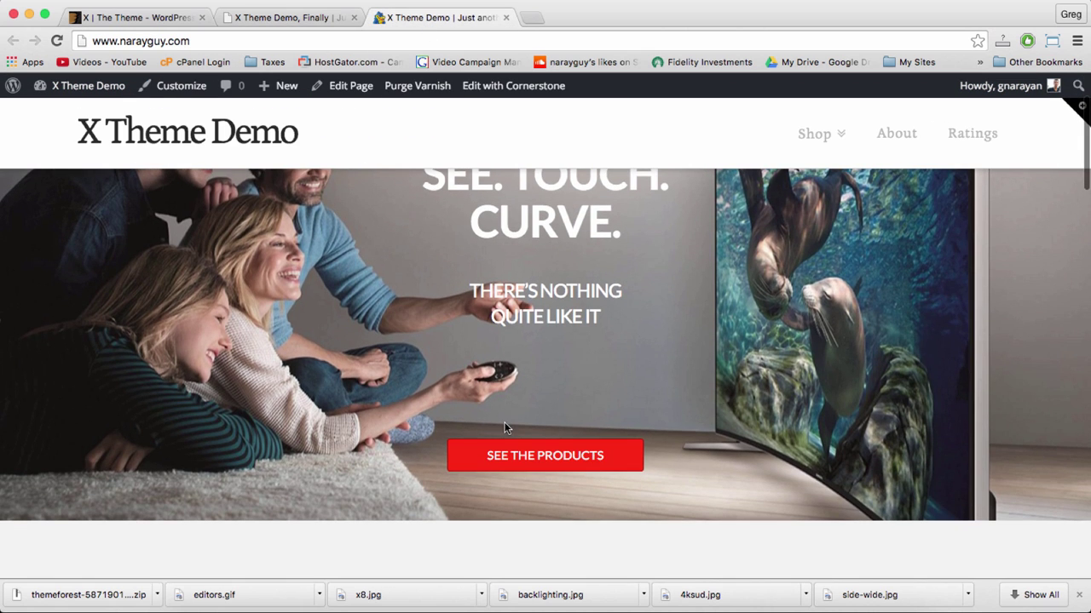
scroll(512, 450, down, 5)
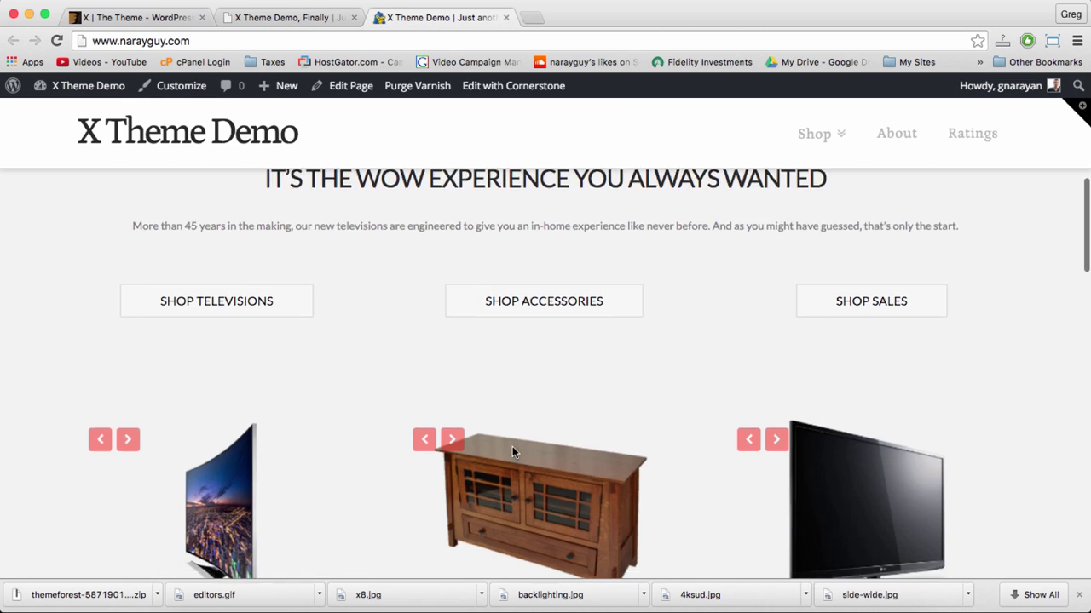
scroll(512, 448, down, 3)
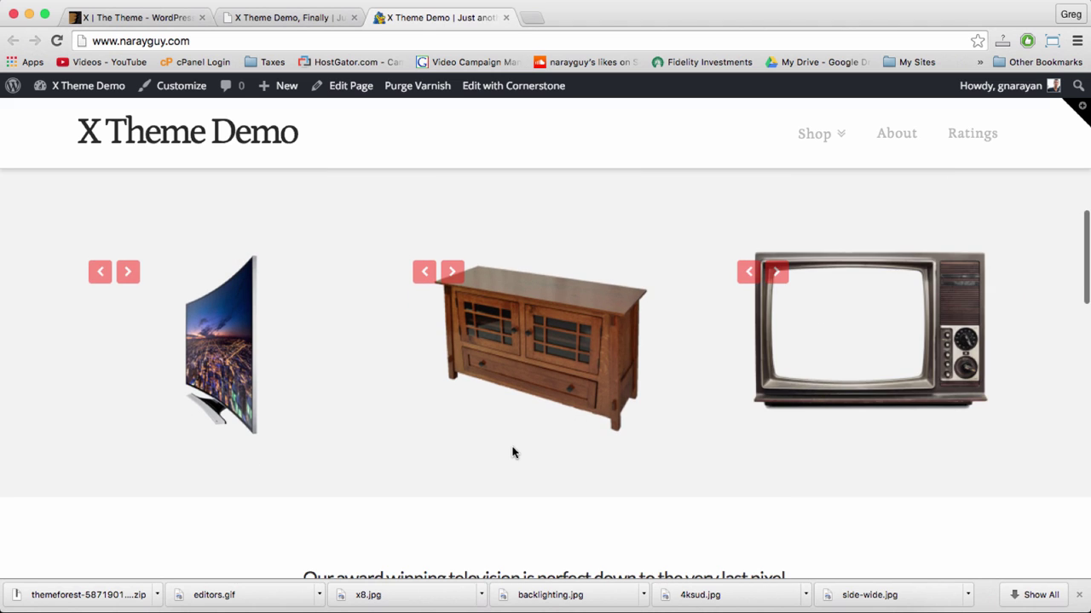
scroll(512, 452, down, 6)
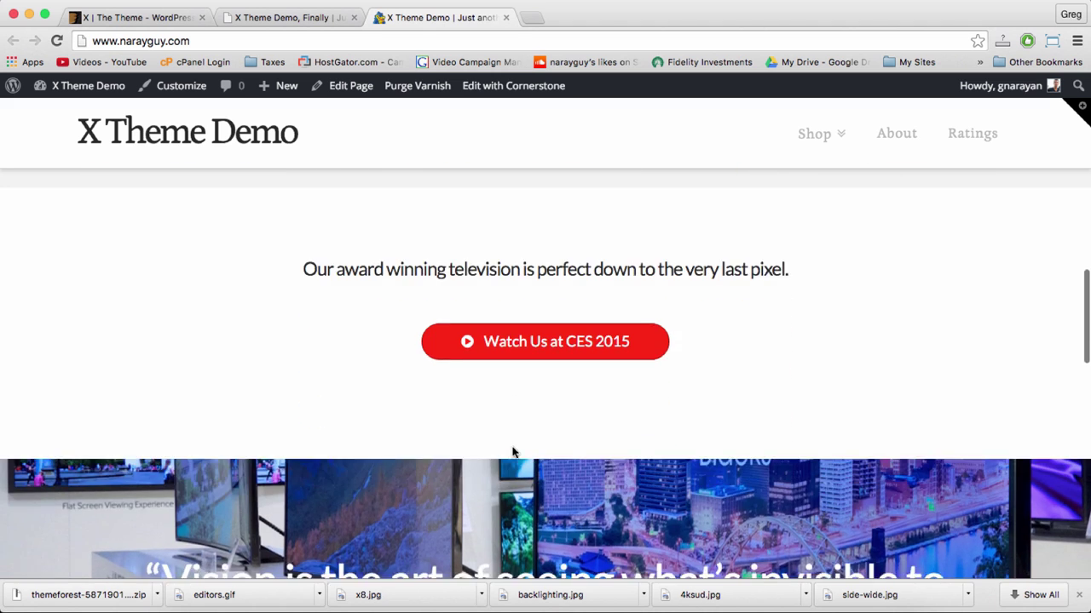
scroll(512, 450, down, 10)
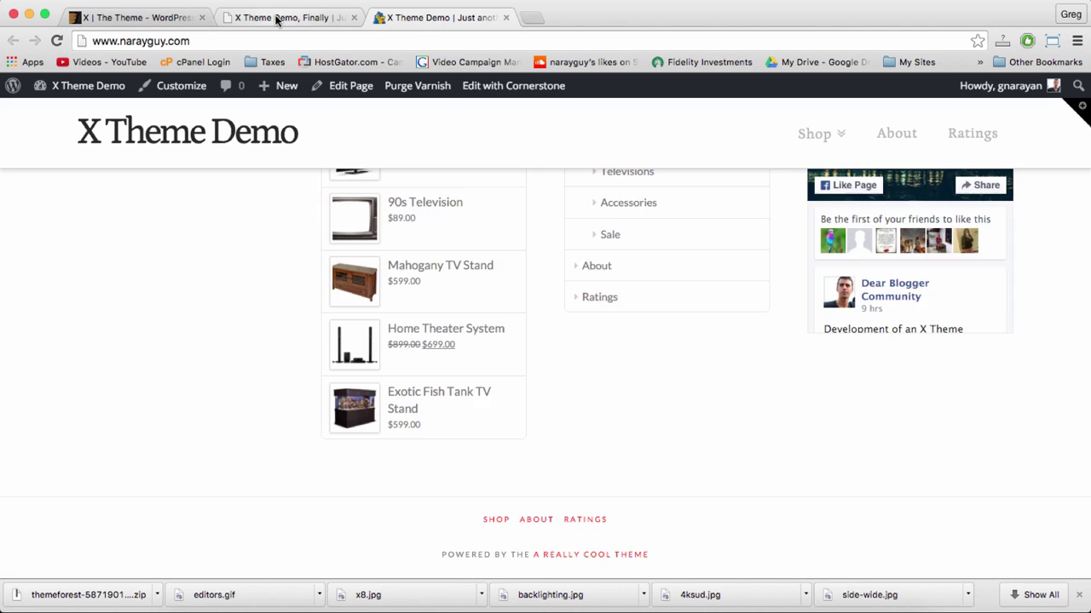
click(276, 18)
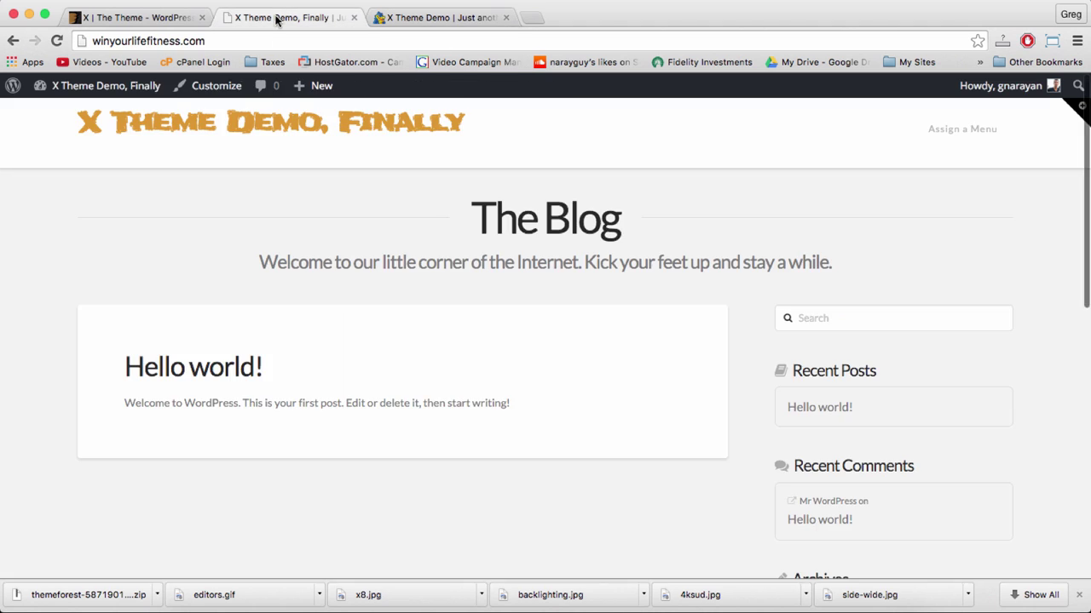
- Review the X | The Theme product page again, then switch back to the demo blog
click(139, 16)
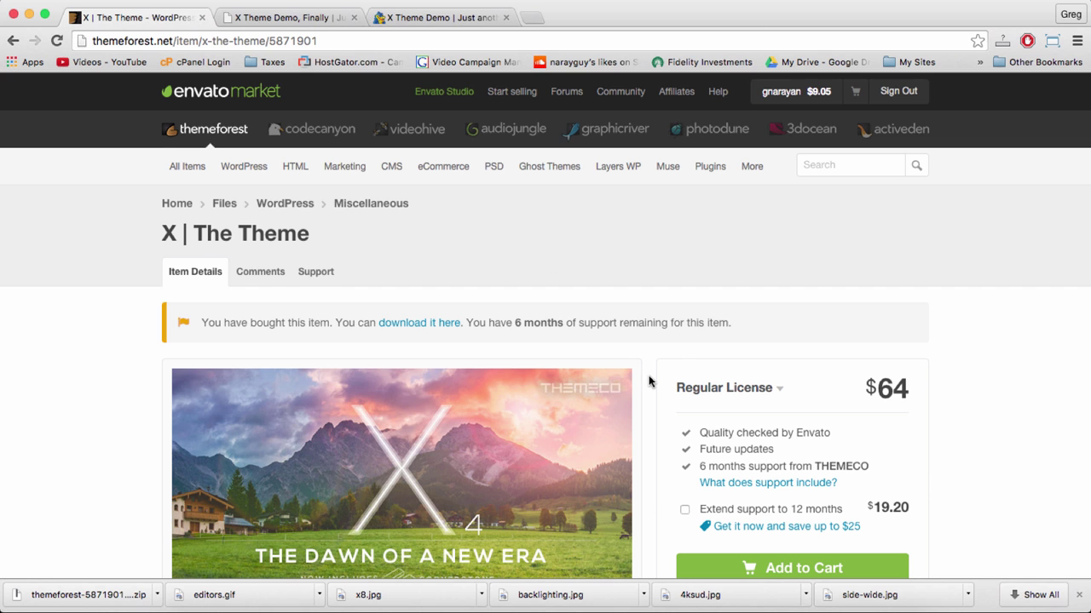
scroll(648, 380, down, 5)
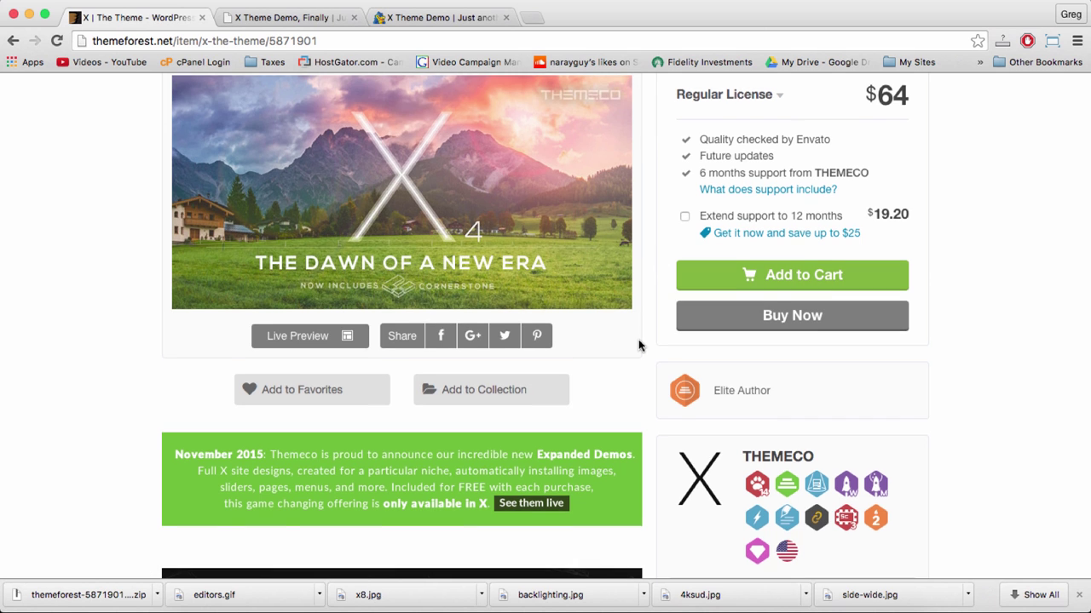
scroll(640, 343, down, 3)
scroll(640, 344, down, 15)
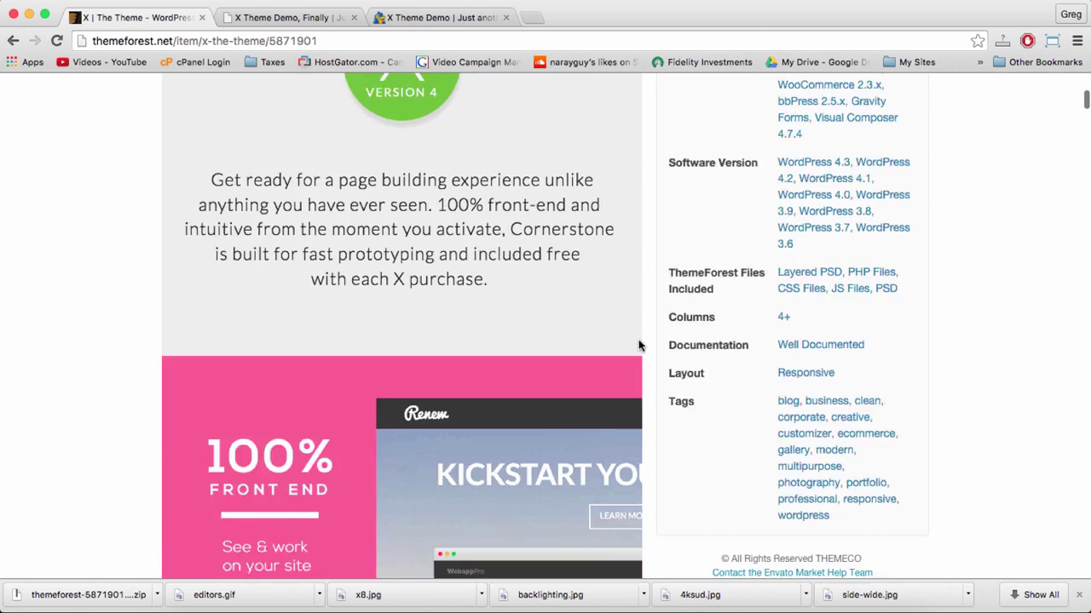
key(ctrl+Tab)
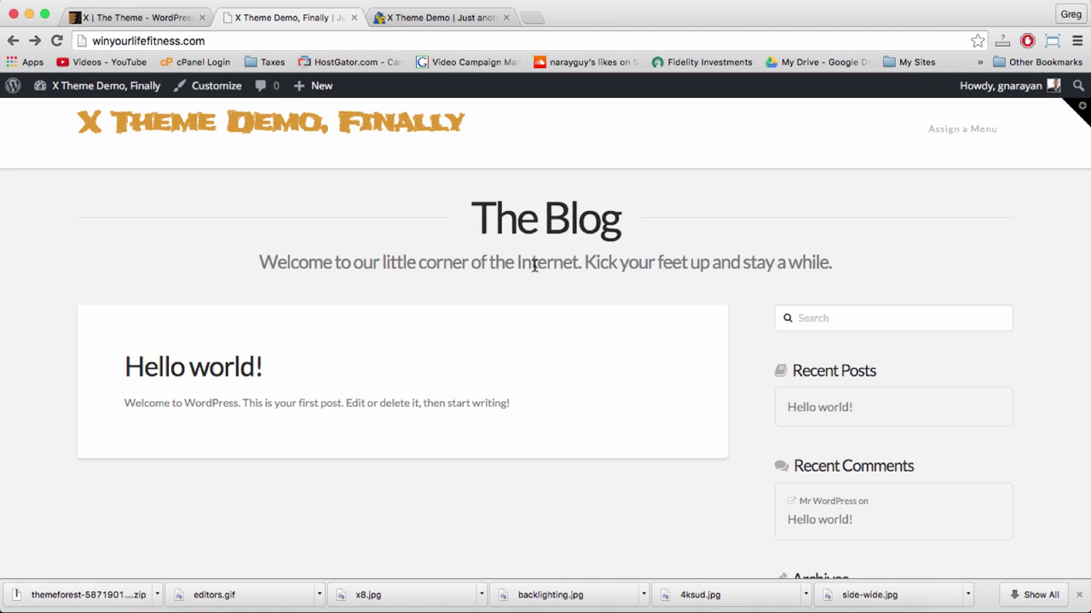
- From the admin dashboard, go to Addons > Product Validation to confirm automatic updates are active
click(84, 90)
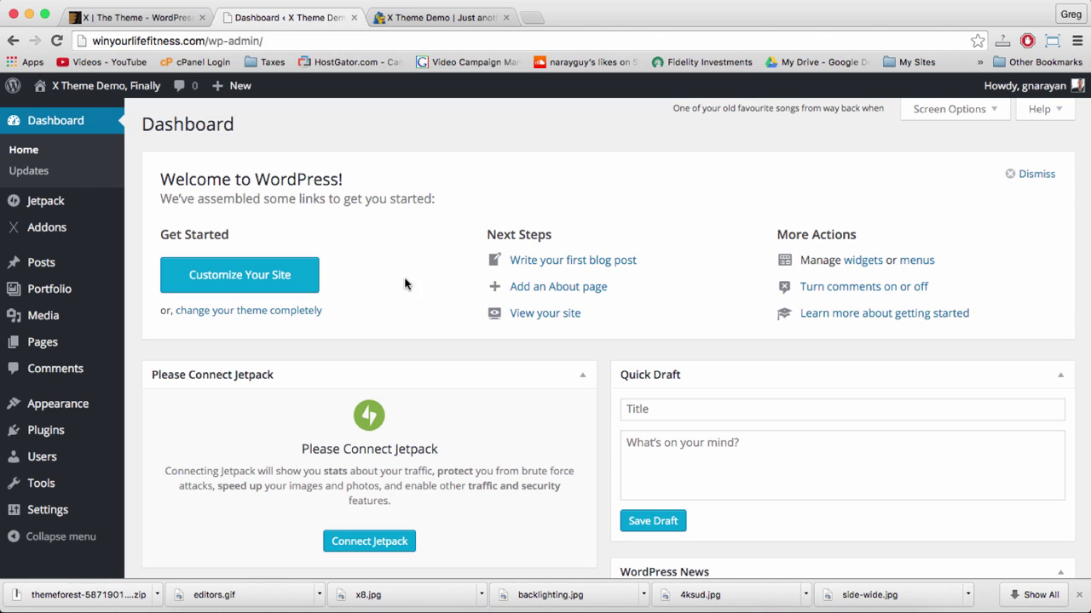
mouse_move(52, 232)
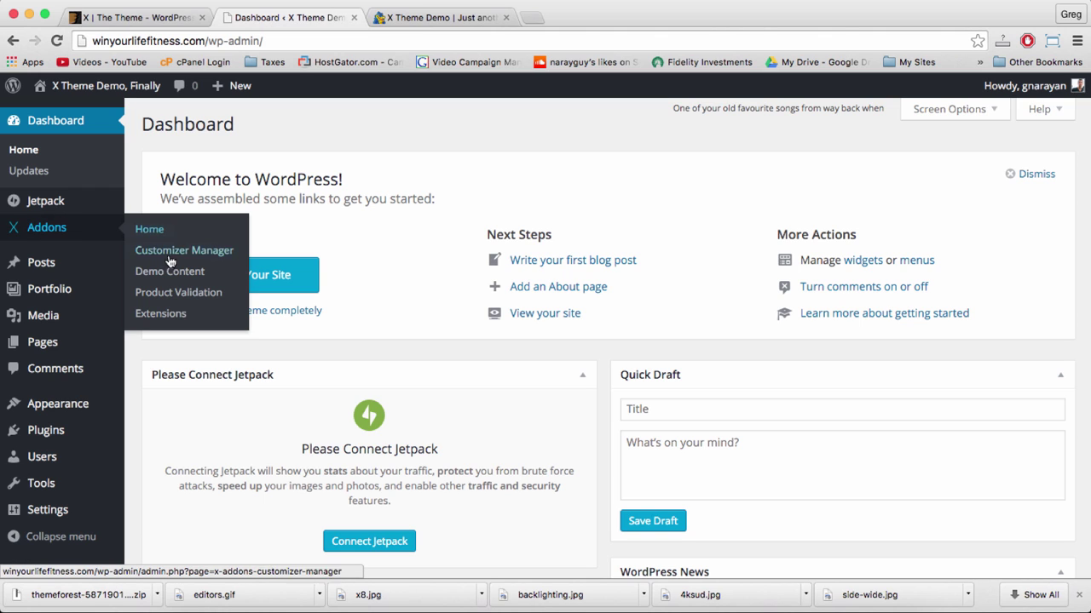
click(164, 295)
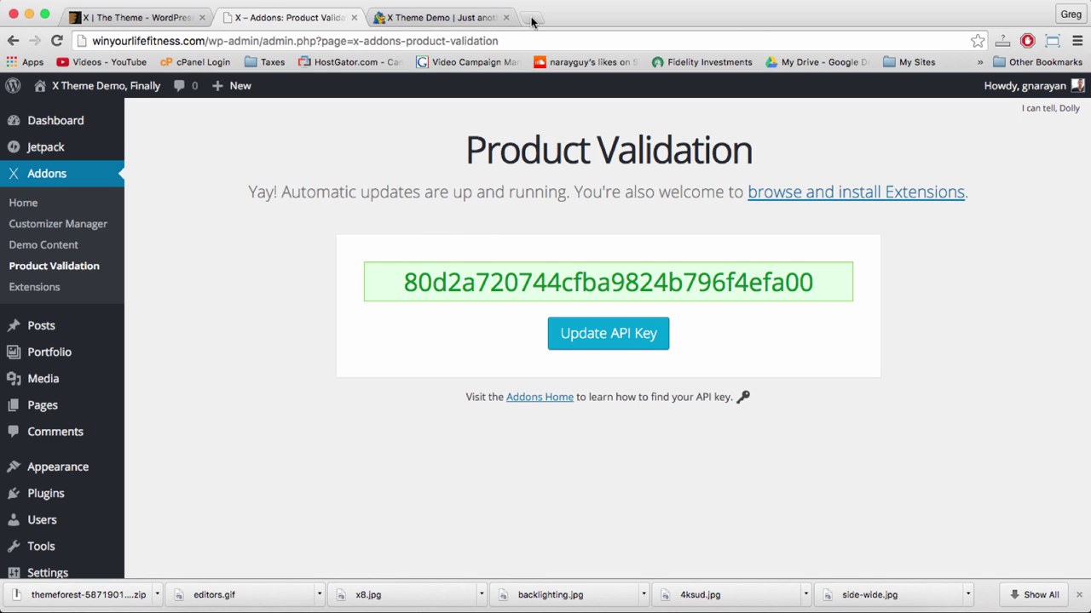
- Search the web for 'theme co forum' in a new tab
click(530, 17)
text(thme)
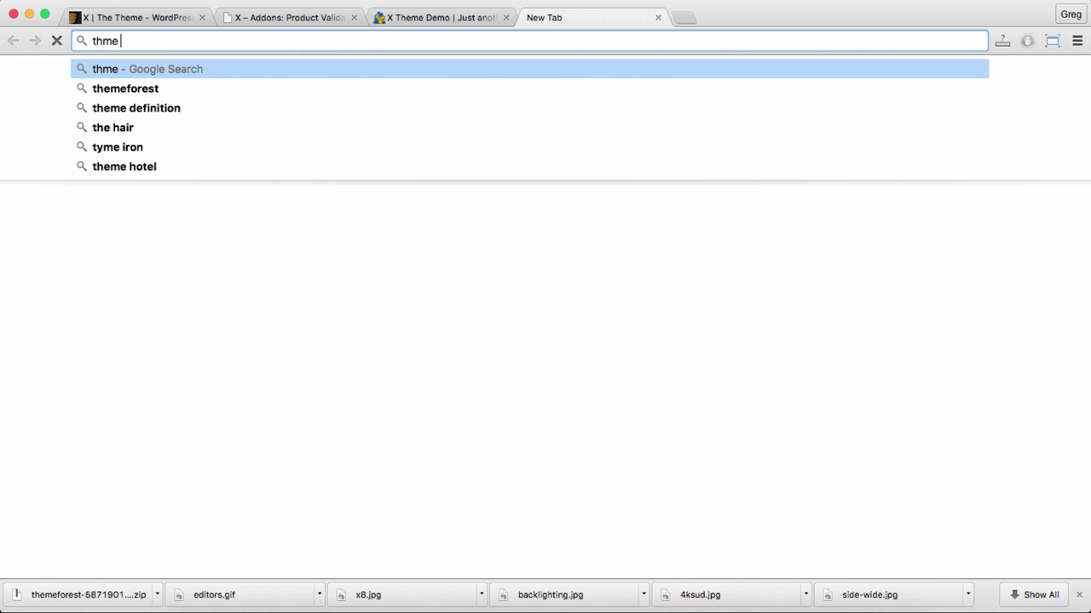
key(BackSpace)
key(BackSpace)
text(eme co forum)
key(Return)
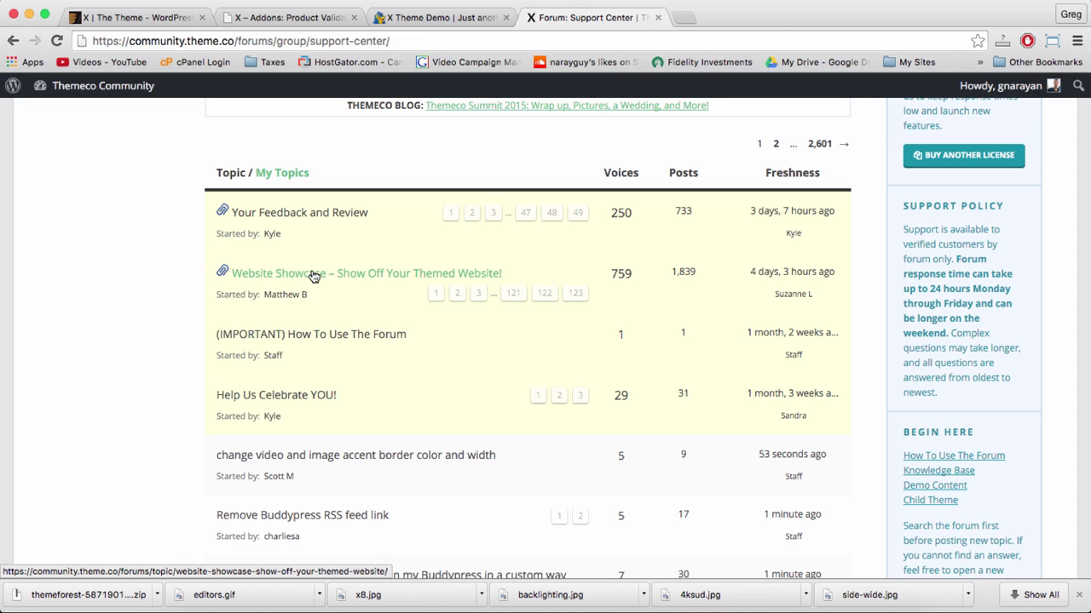
- Open the Themeco Community dashboard and go to its Knowledge Base
scroll(314, 276, up, 5)
click(73, 261)
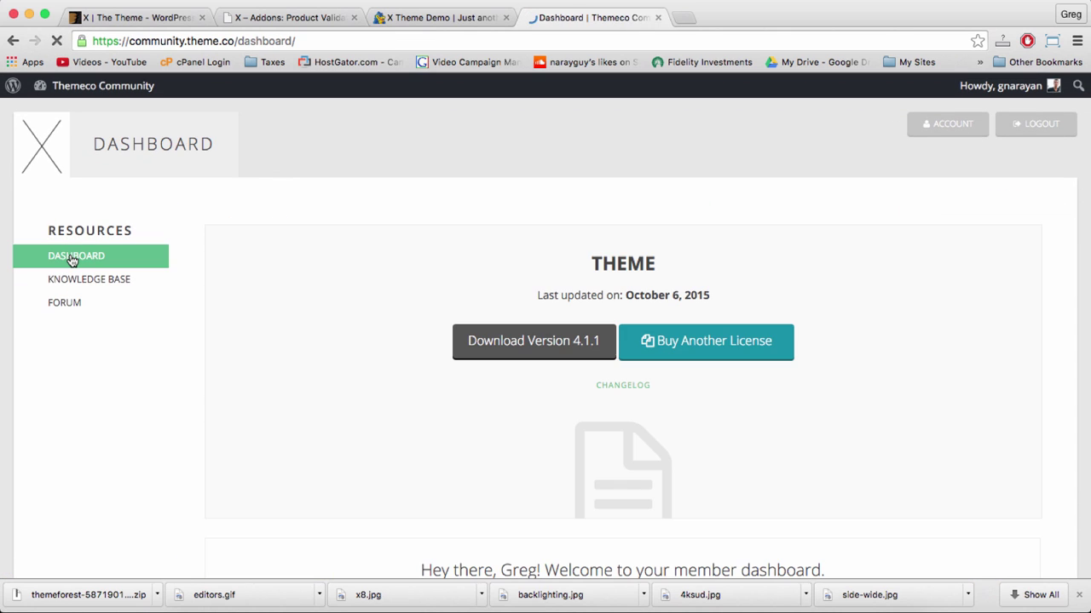
scroll(345, 313, down, 5)
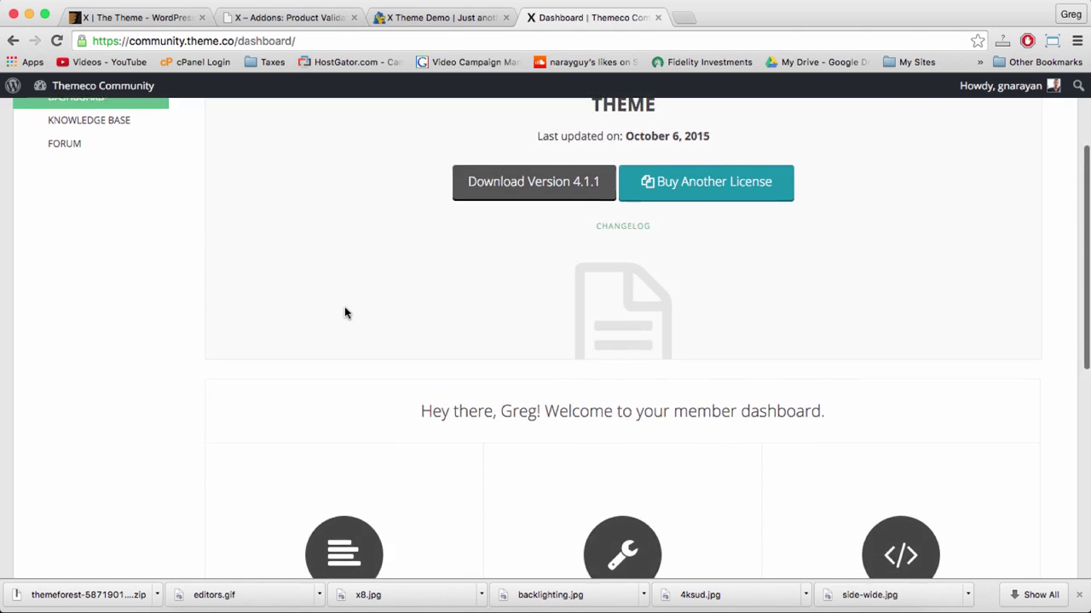
scroll(256, 290, up, 5)
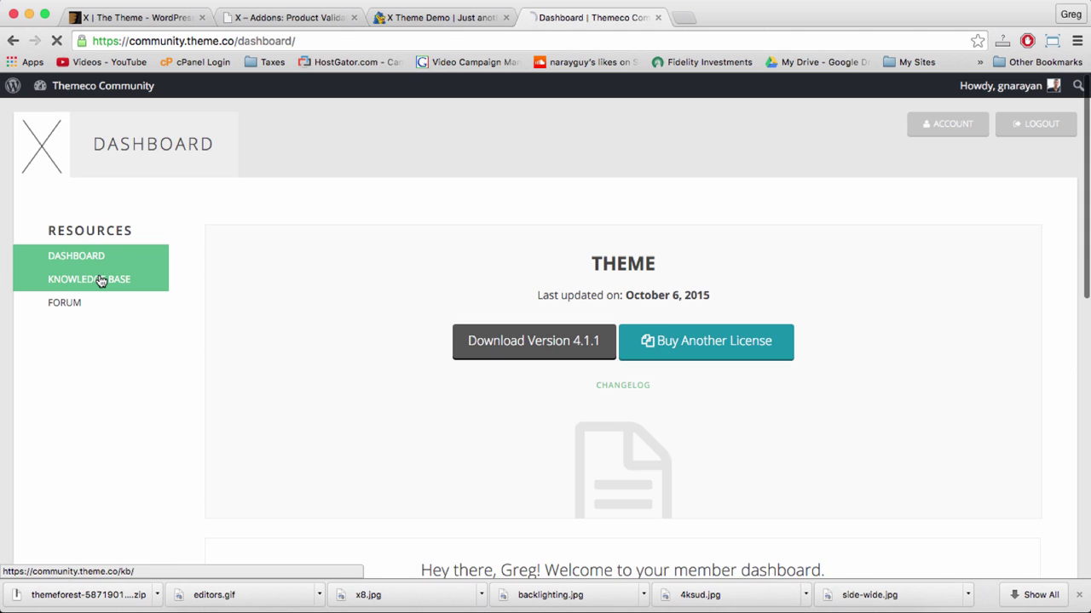
click(100, 280)
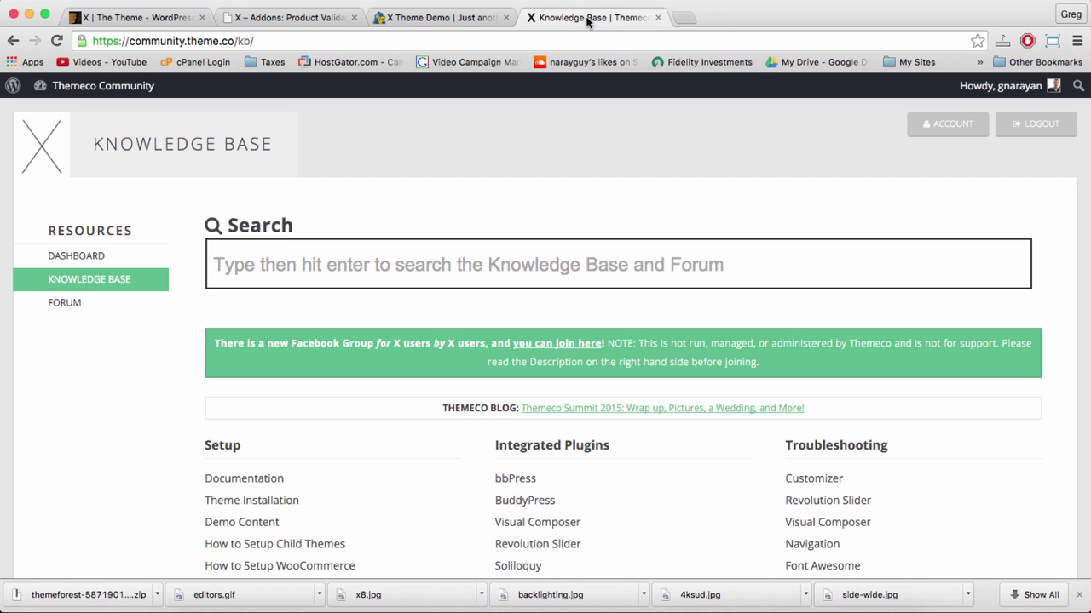
- Search 'theme co short codes for integrity' in a new tab and open the Integrity Shortcodes demo page
click(684, 20)
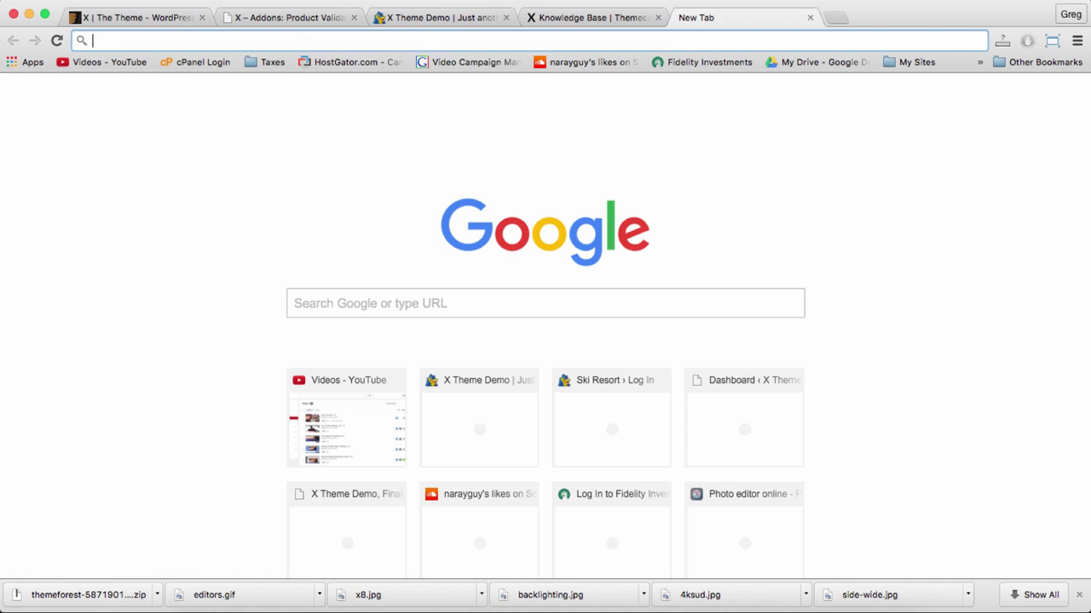
text(theme)
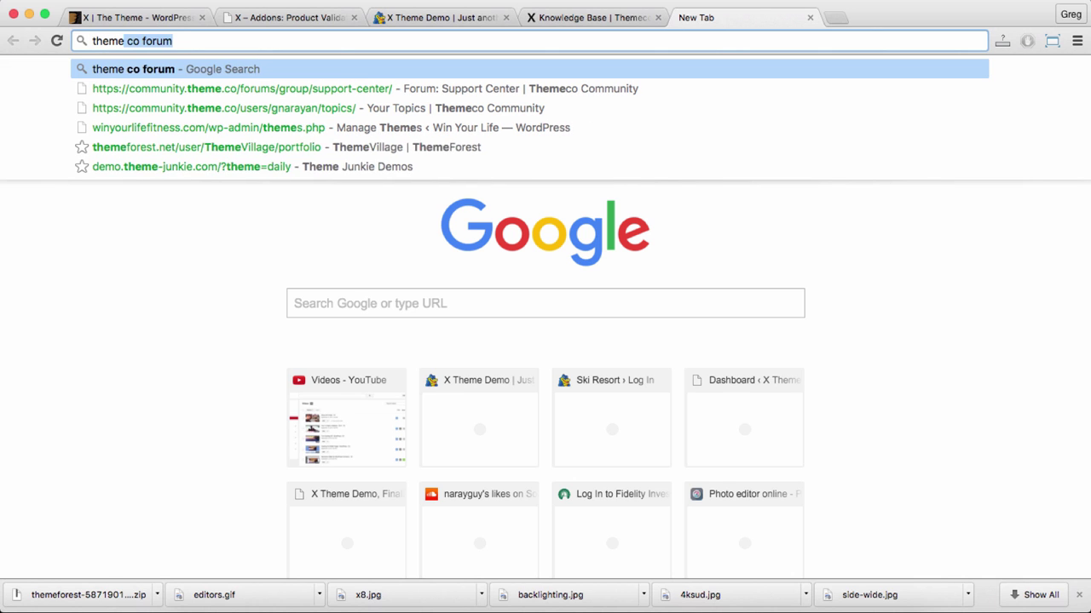
text( co short codes for integrity)
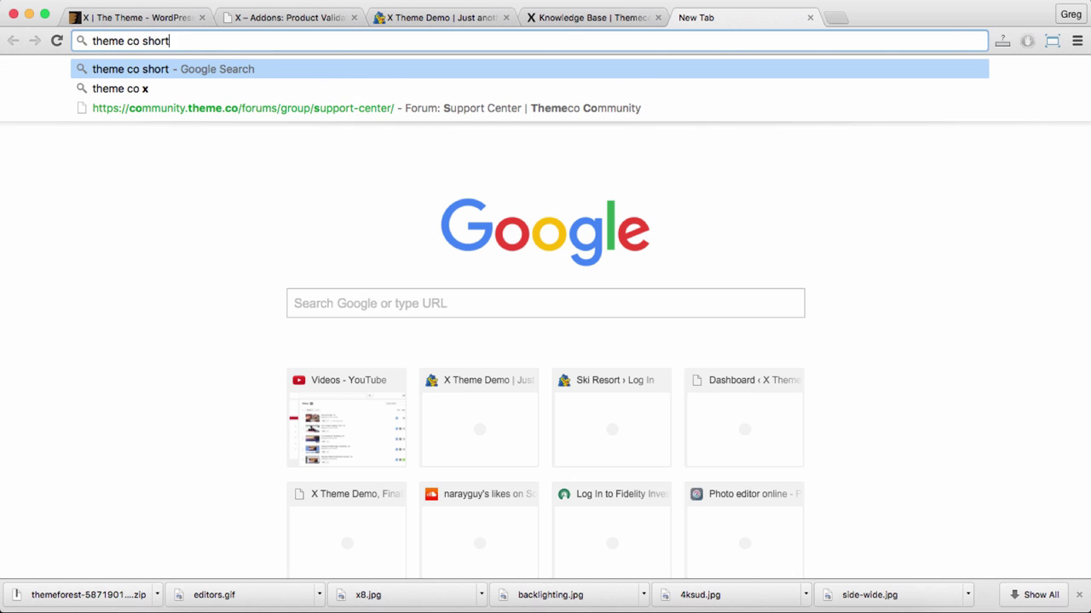
key(Return)
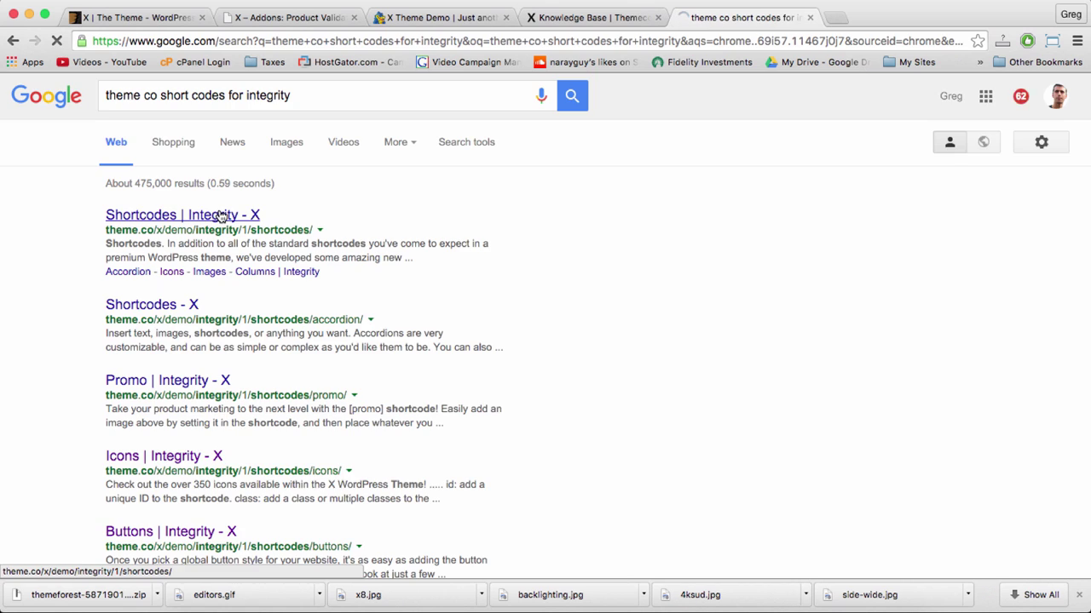
click(218, 214)
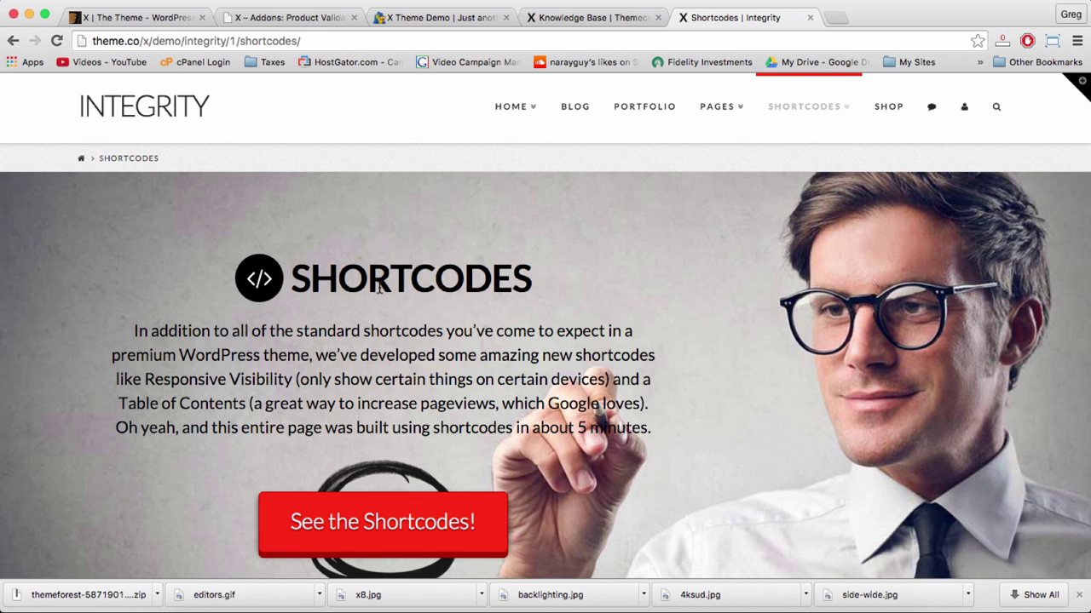
scroll(382, 340, down, 5)
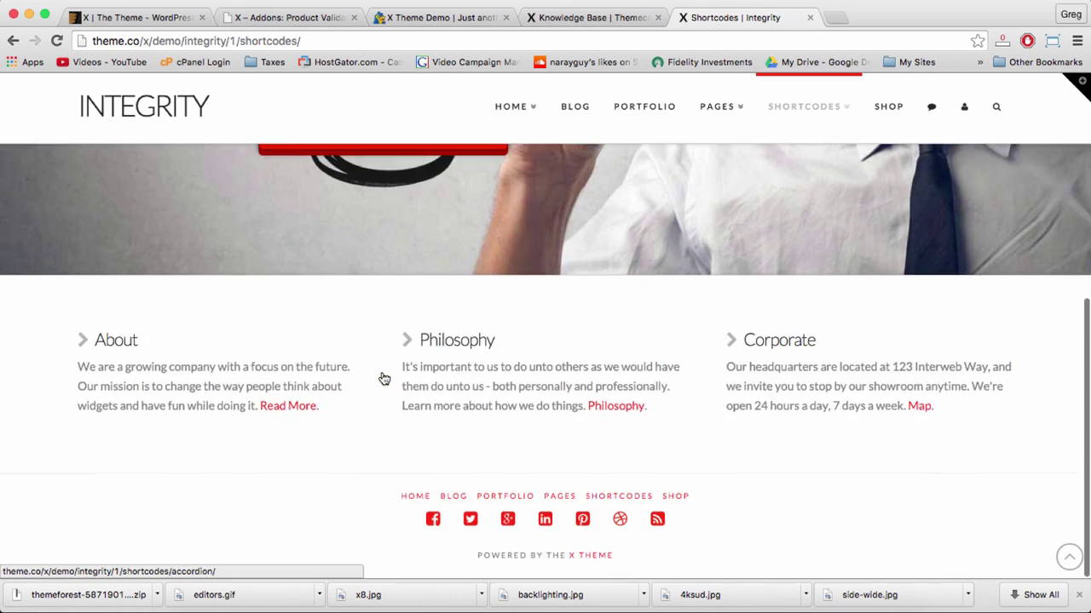
scroll(384, 378, up, 5)
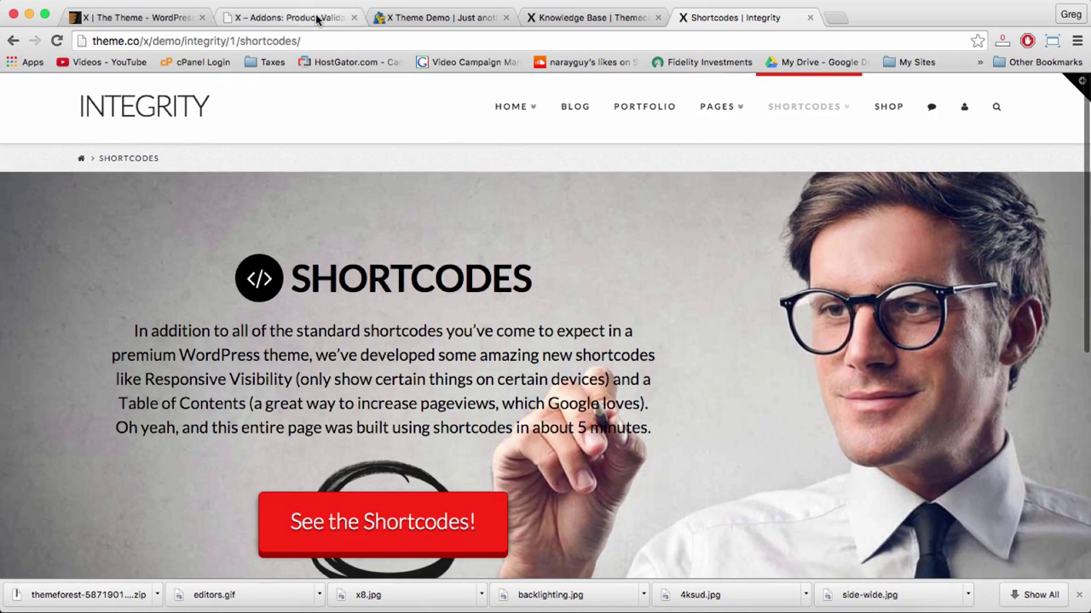
- Go to Addons > Extensions and scan the extension cards, confirming Cornerstone is Active
click(316, 18)
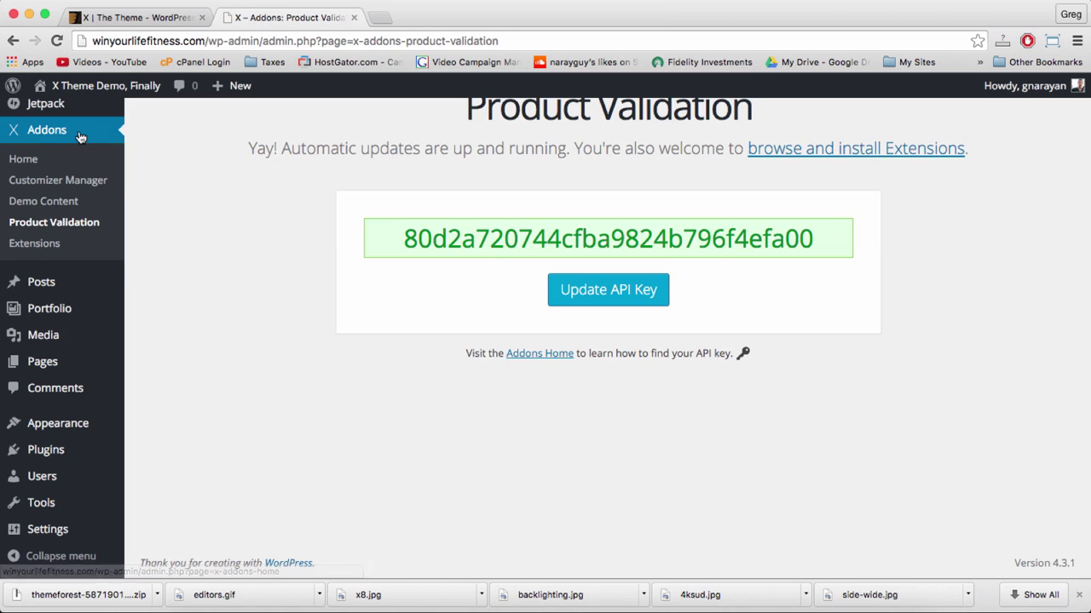
click(24, 246)
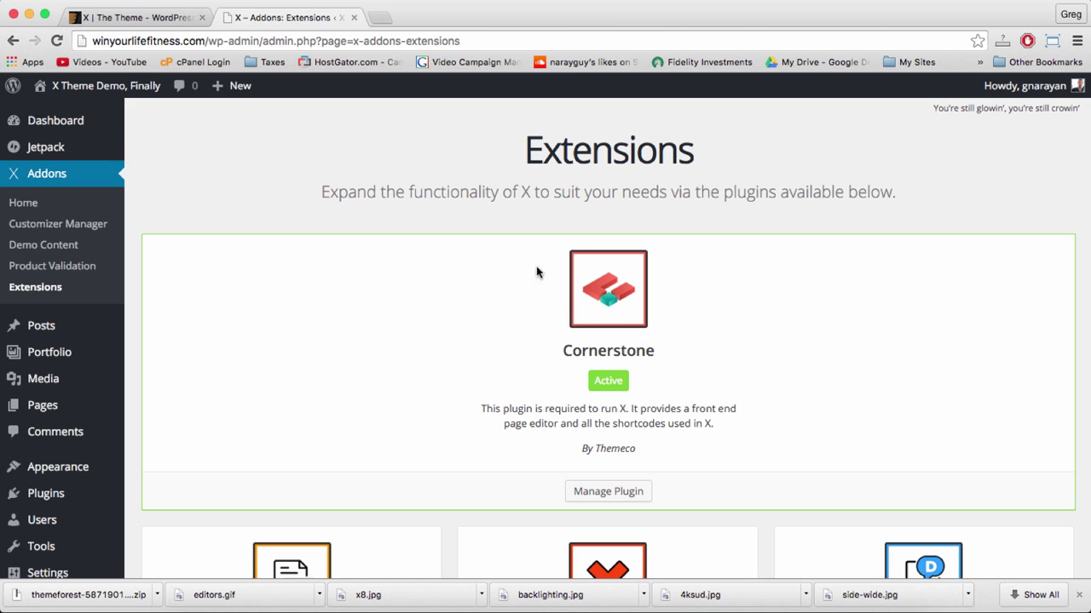
scroll(601, 409, down, 5)
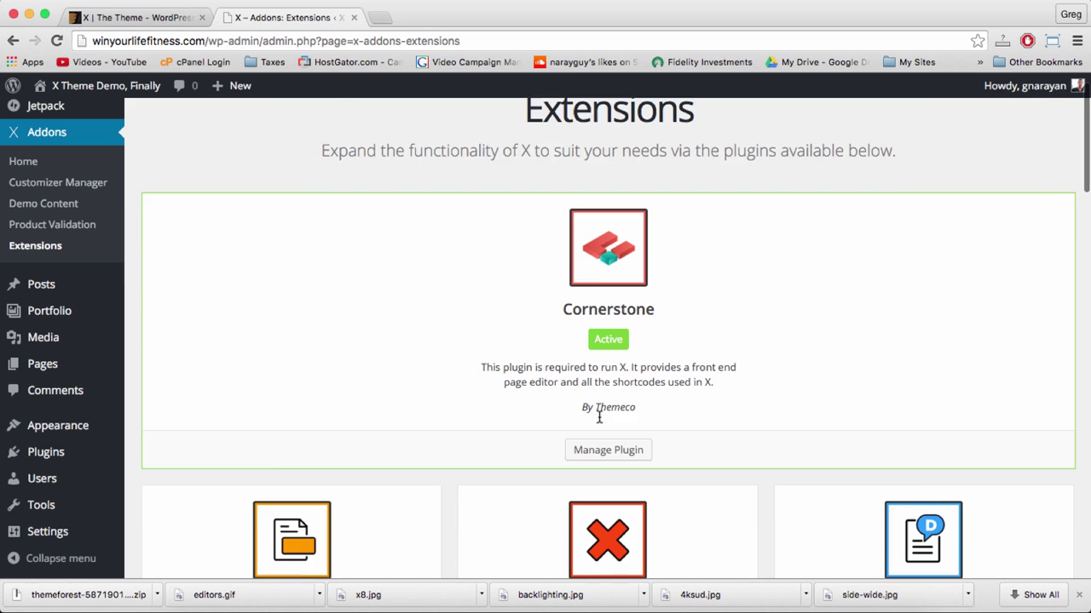
scroll(555, 252, down, 7)
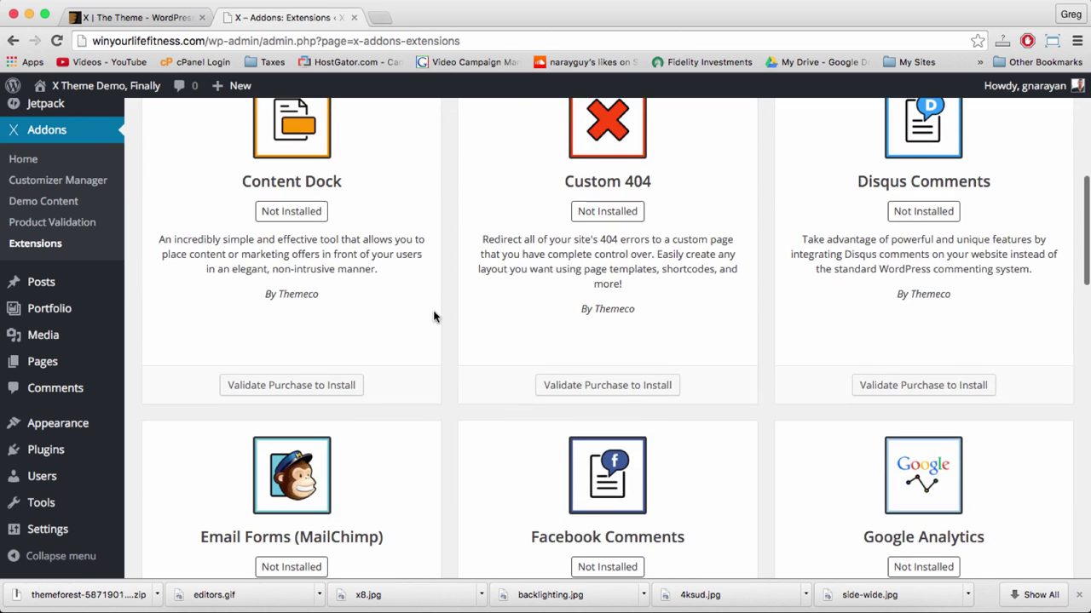
scroll(451, 332, down, 20)
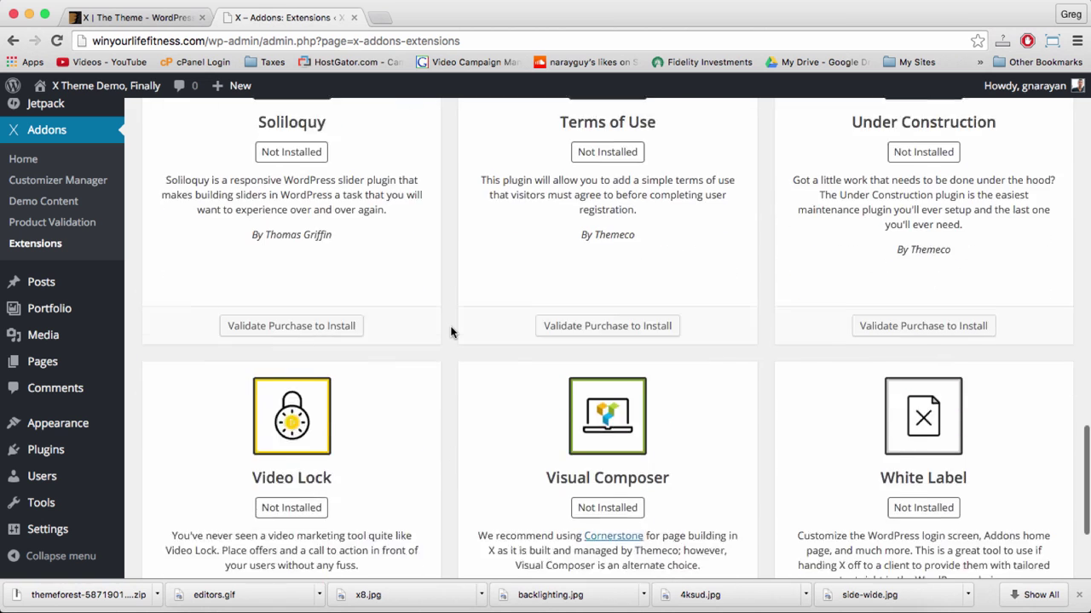
scroll(451, 332, down, 3)
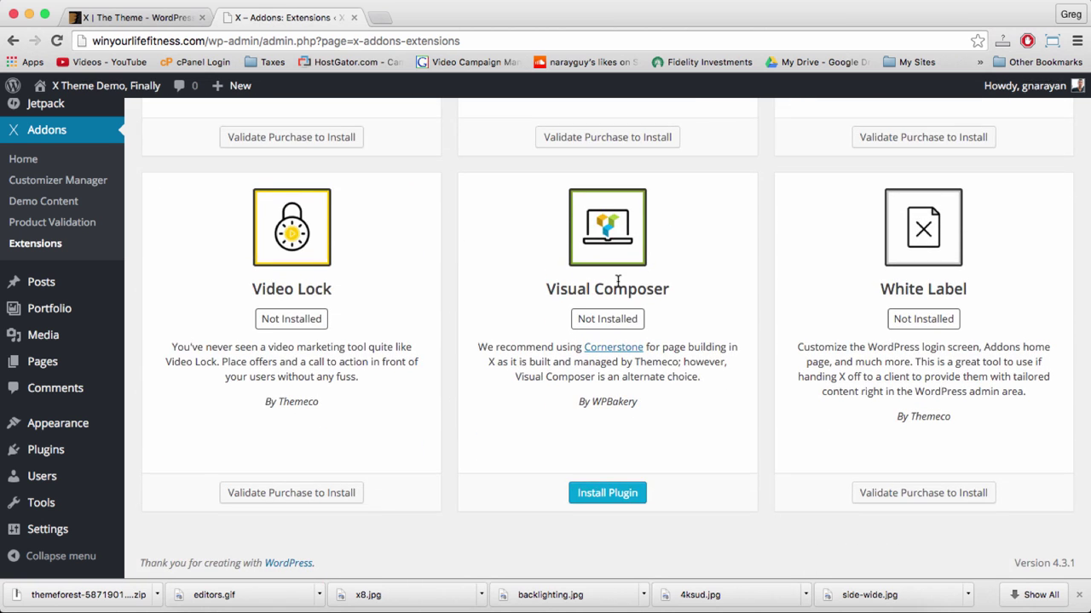
scroll(689, 405, up, 9)
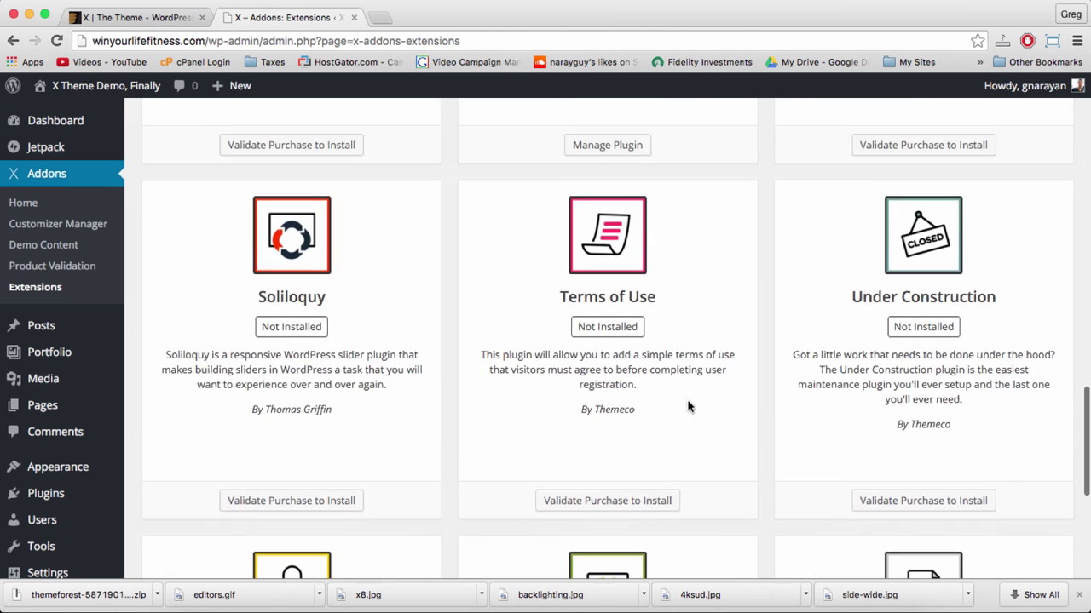
scroll(688, 407, up, 20)
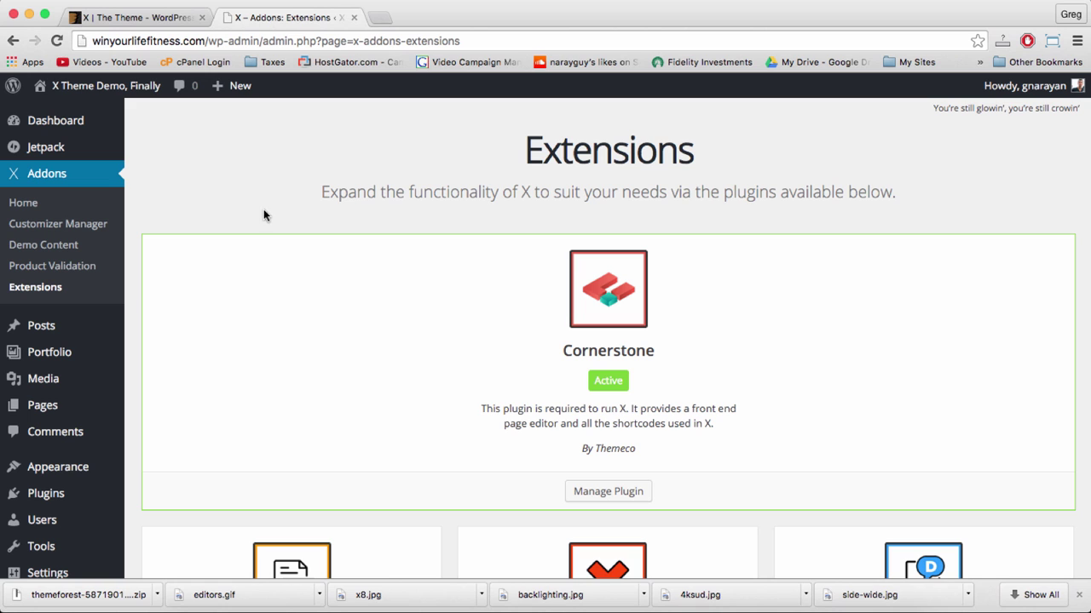
- Close the ThemeForest tab and open Appearance > Customize for the site
click(202, 17)
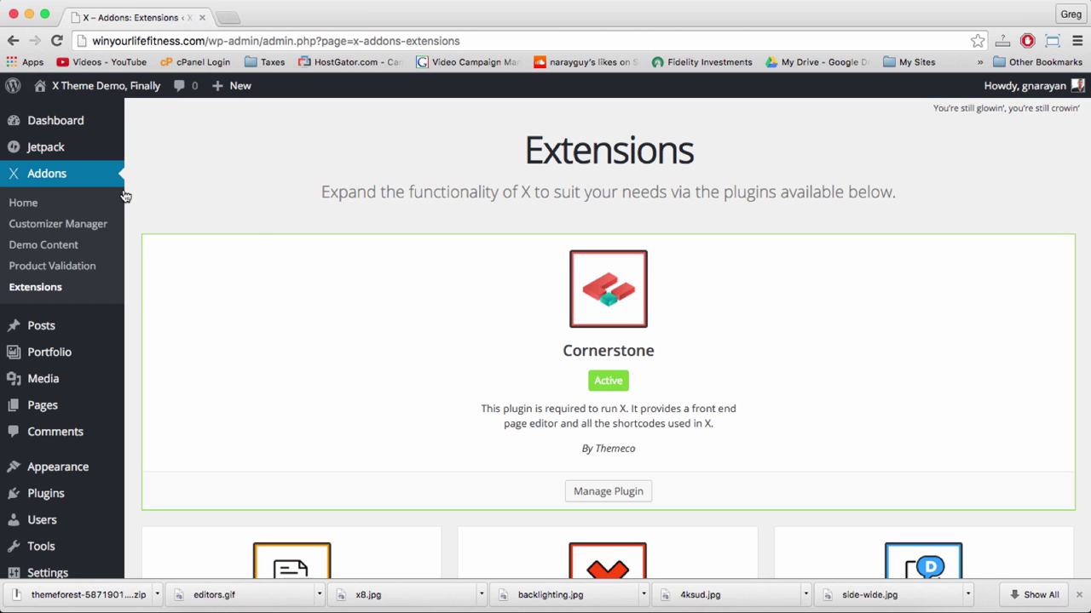
scroll(78, 327, down, 3)
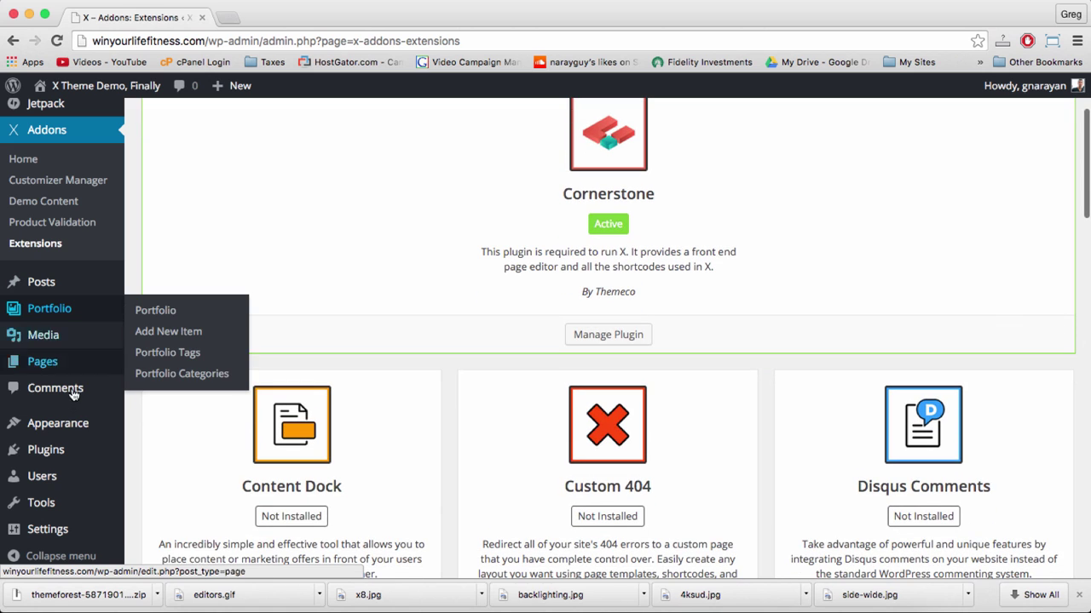
mouse_move(71, 429)
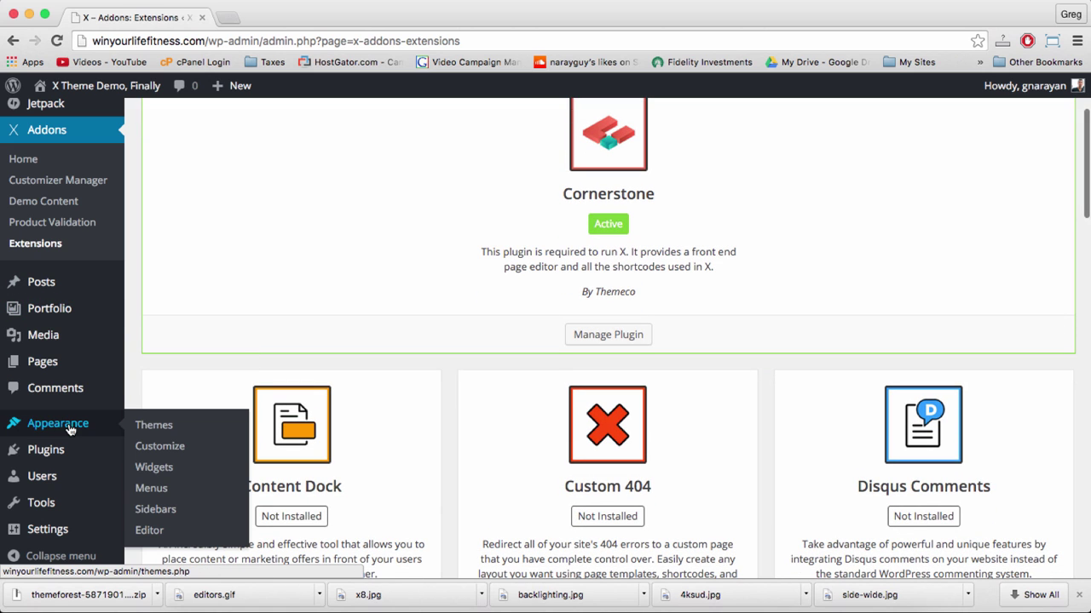
click(157, 451)
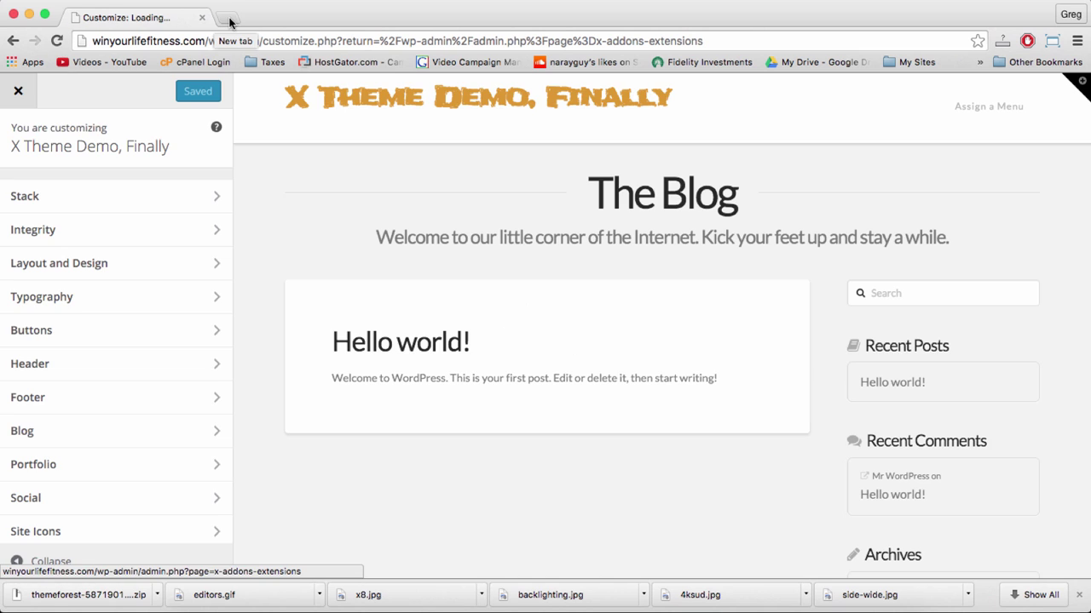
- Load the X Theme Demo, Finally home page in a new tab
click(229, 19)
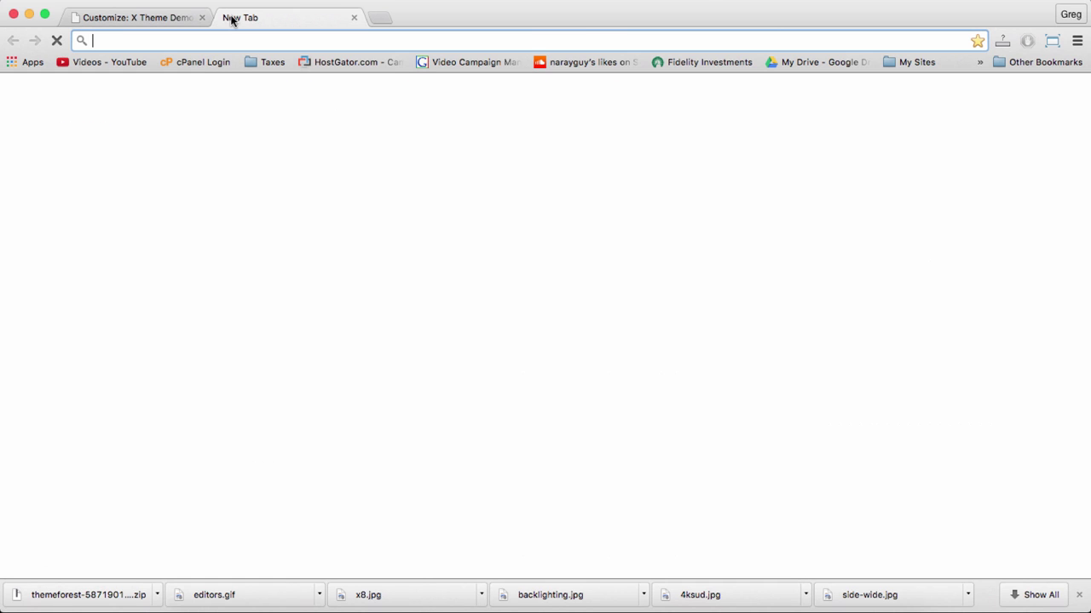
text(win)
key(Return)
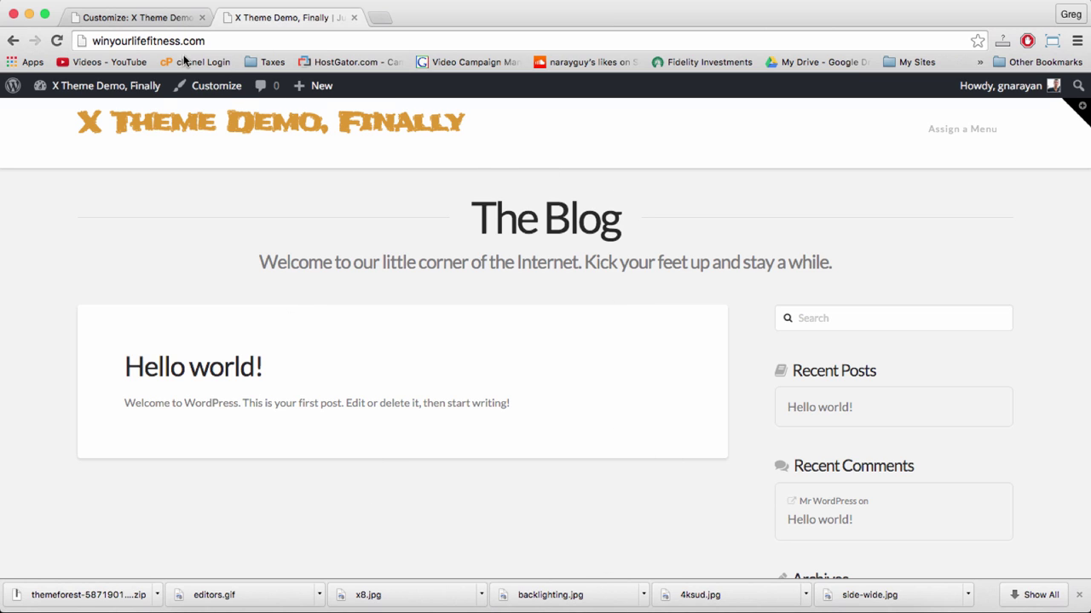
- Publish a new page 'Front Page' using the Blank - No Container | Header, Footer template
mouse_move(315, 92)
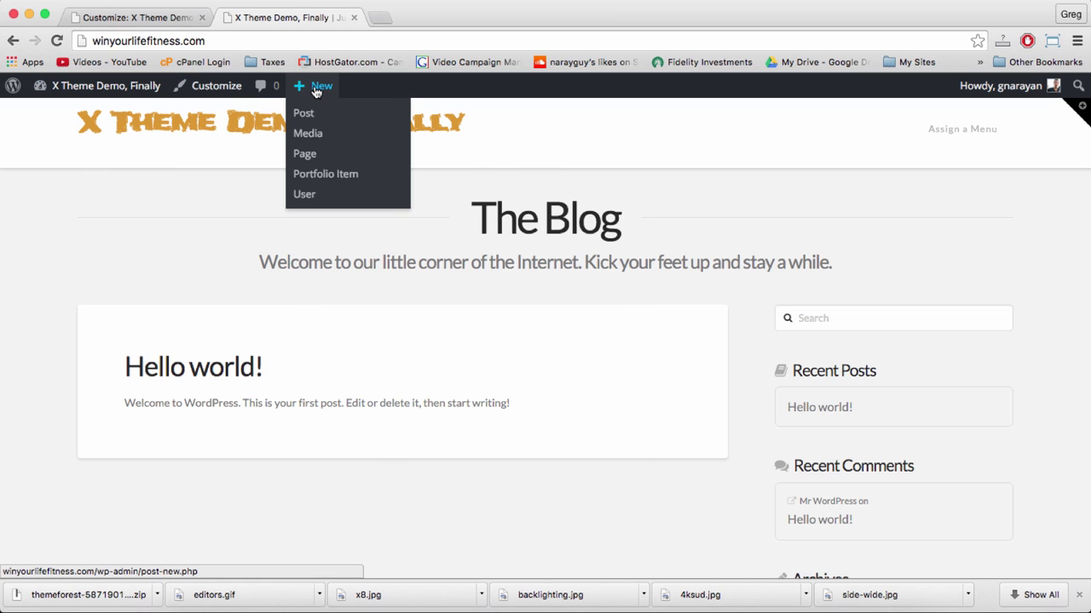
click(305, 155)
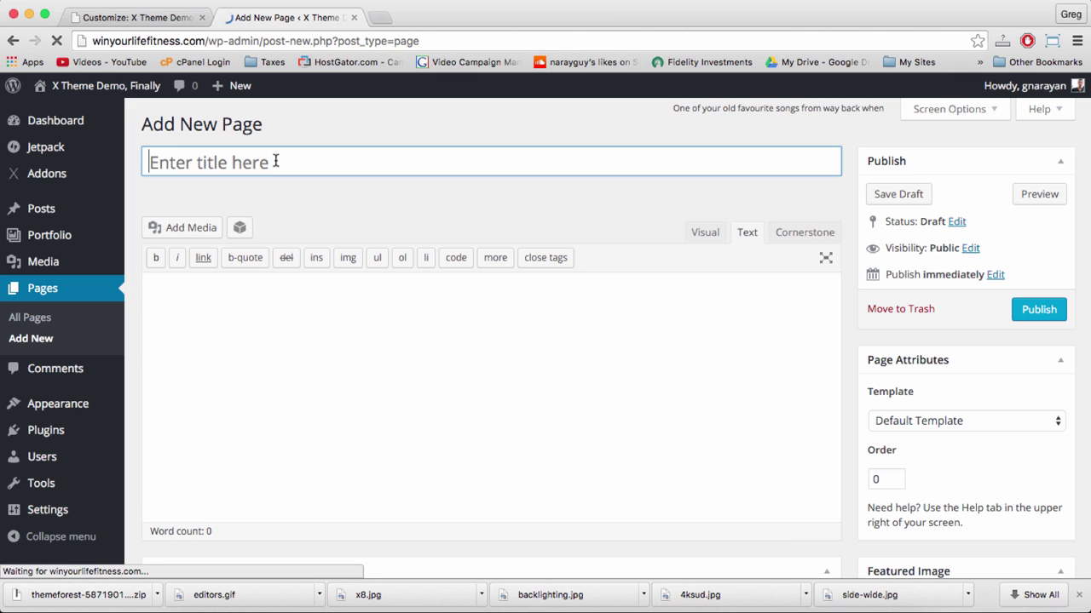
text(Front Page)
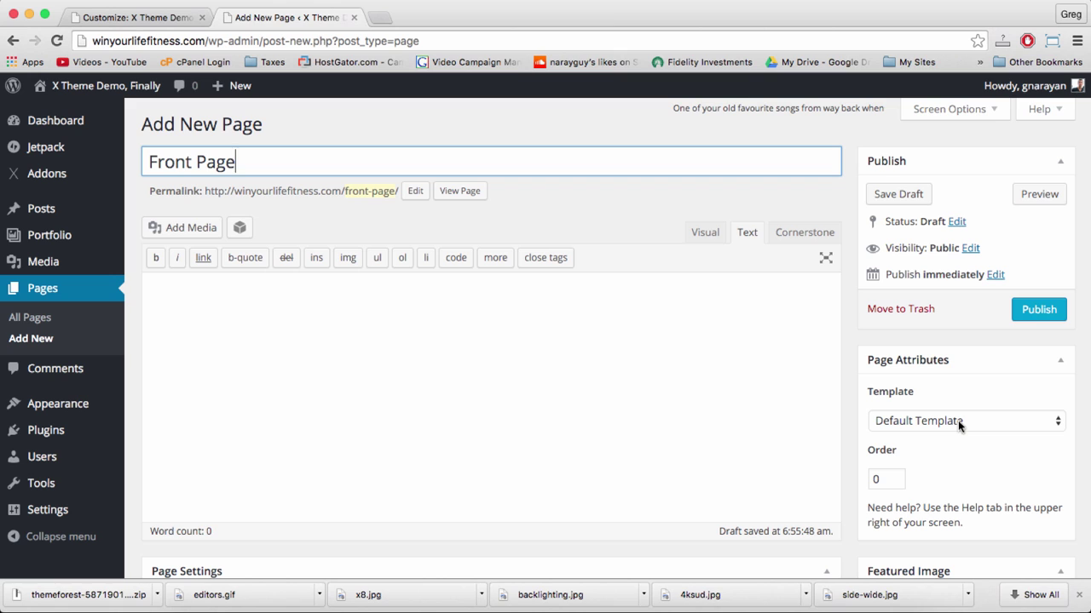
click(915, 423)
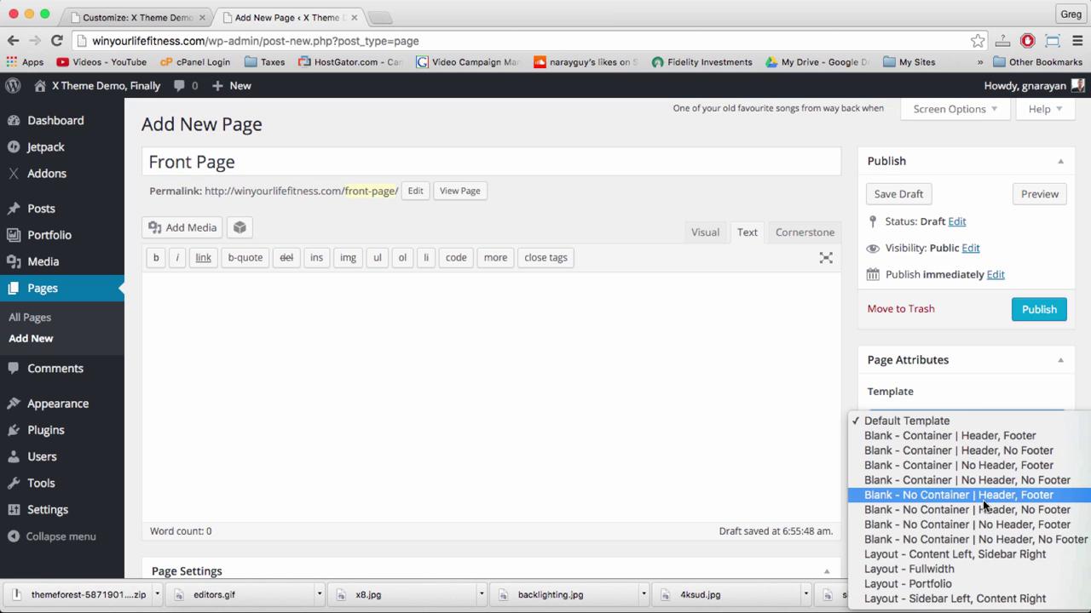
click(1019, 499)
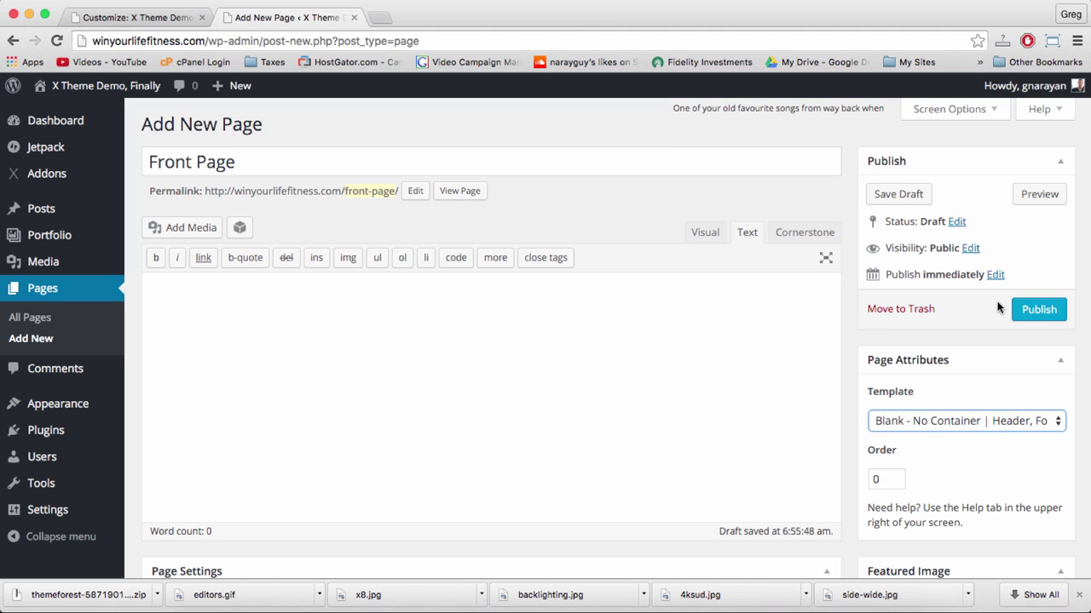
click(1026, 308)
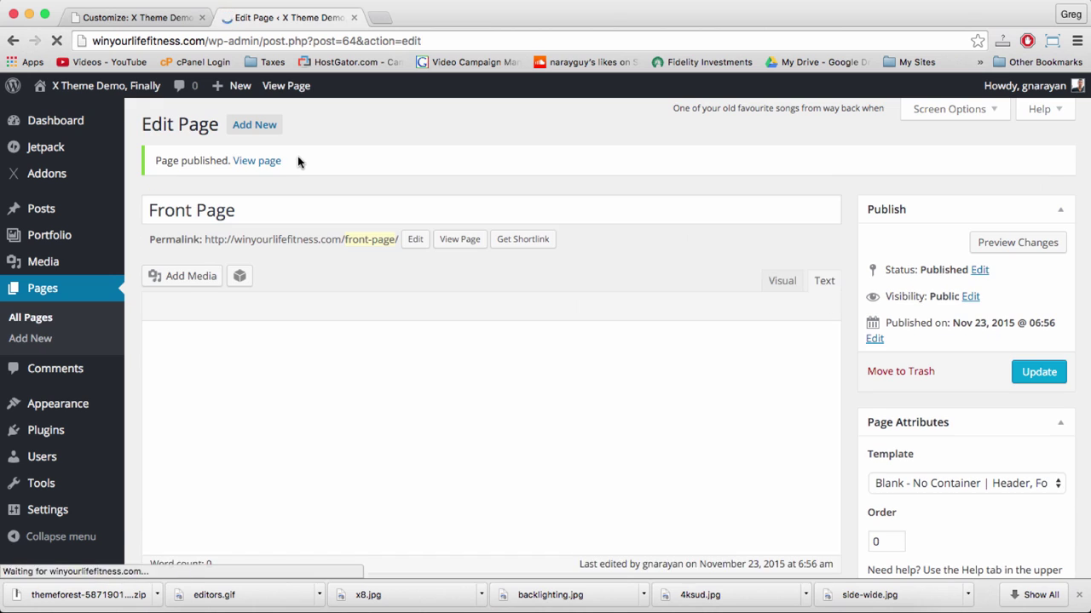
- In Settings > Reading, choose a static front page set to 'Front Page' and save
mouse_move(77, 509)
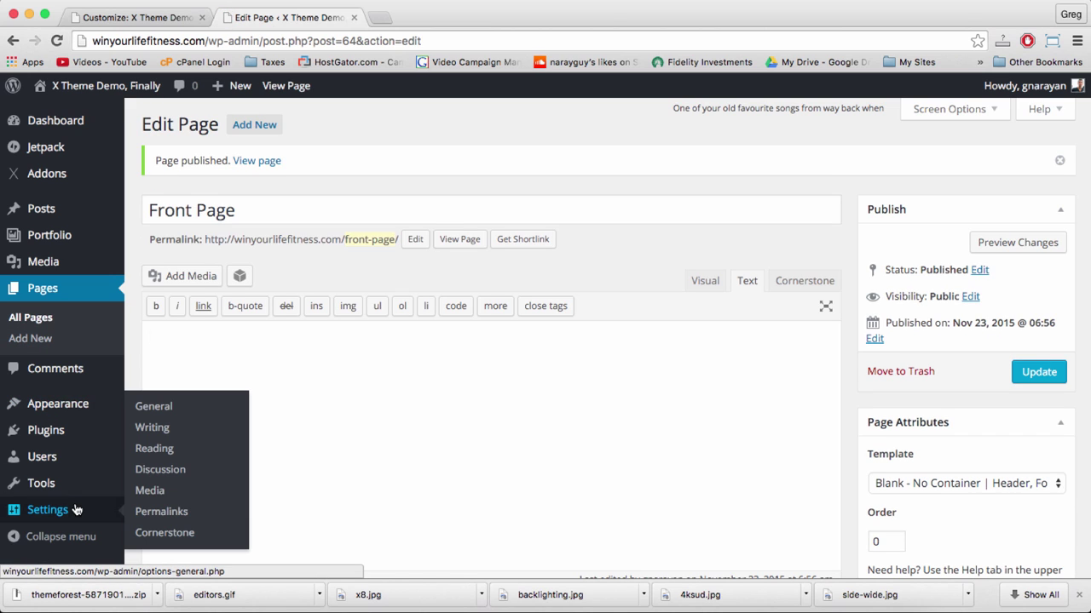
click(146, 451)
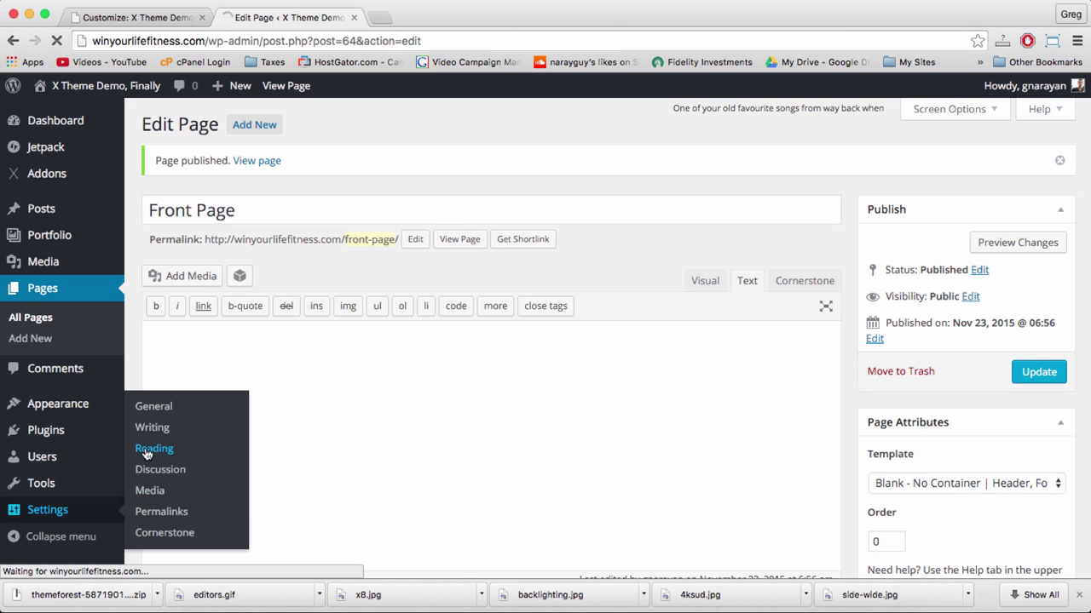
click(147, 450)
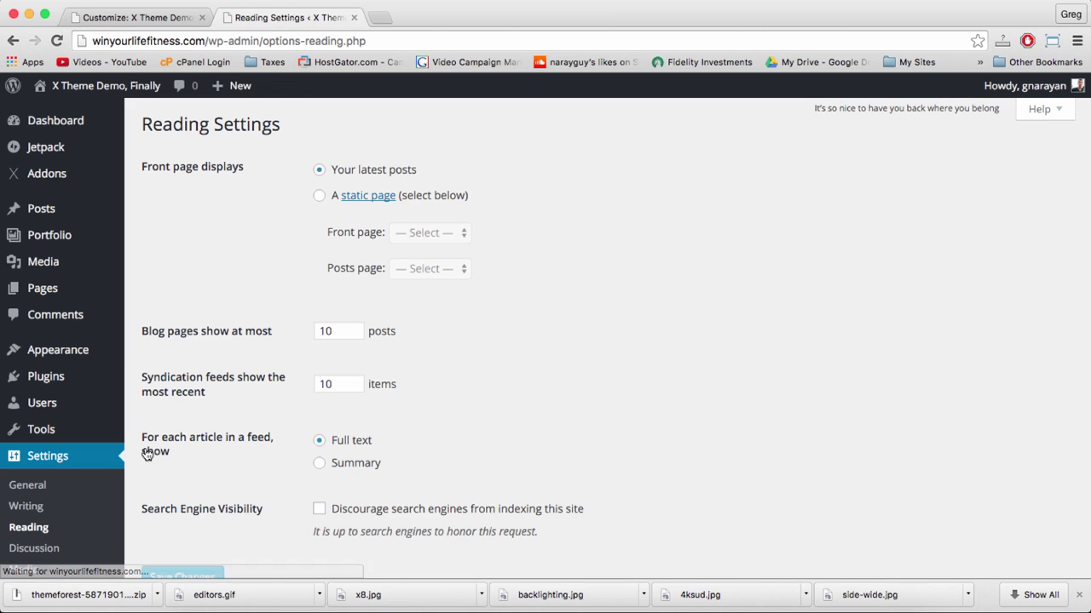
click(320, 197)
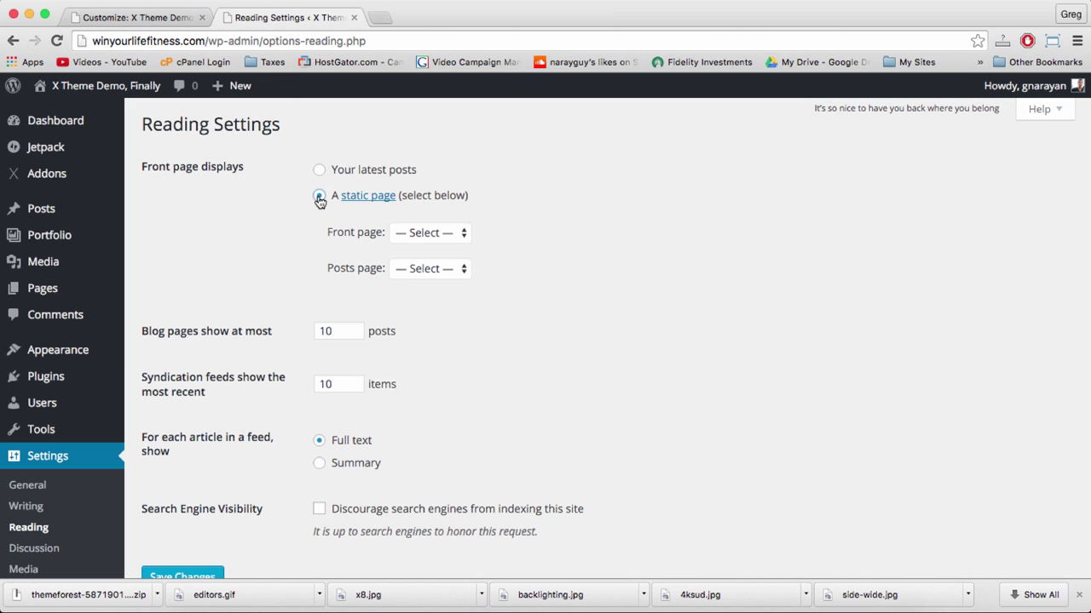
click(431, 233)
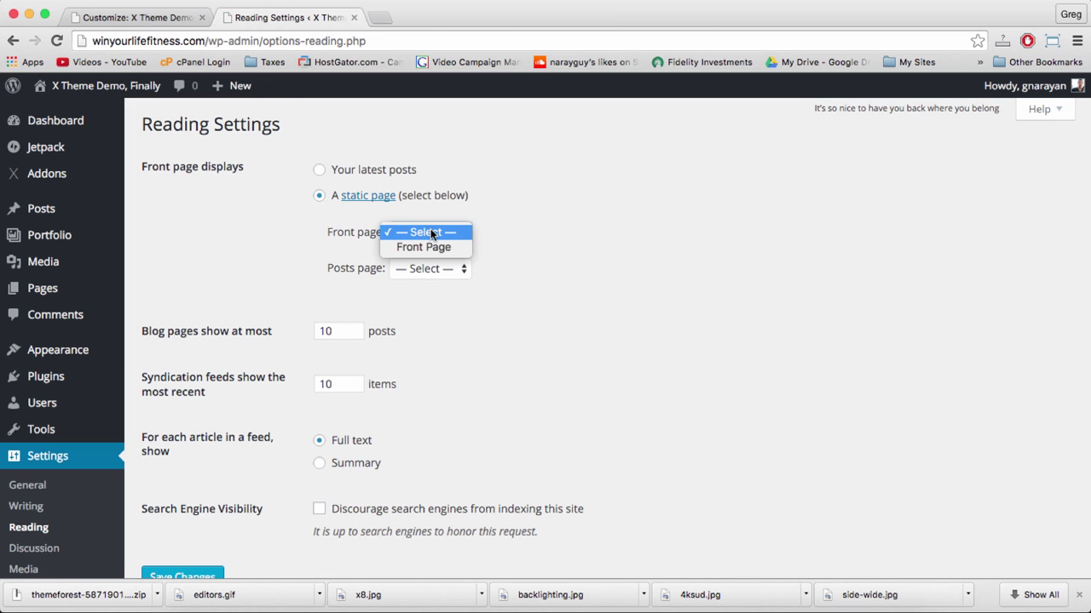
click(430, 247)
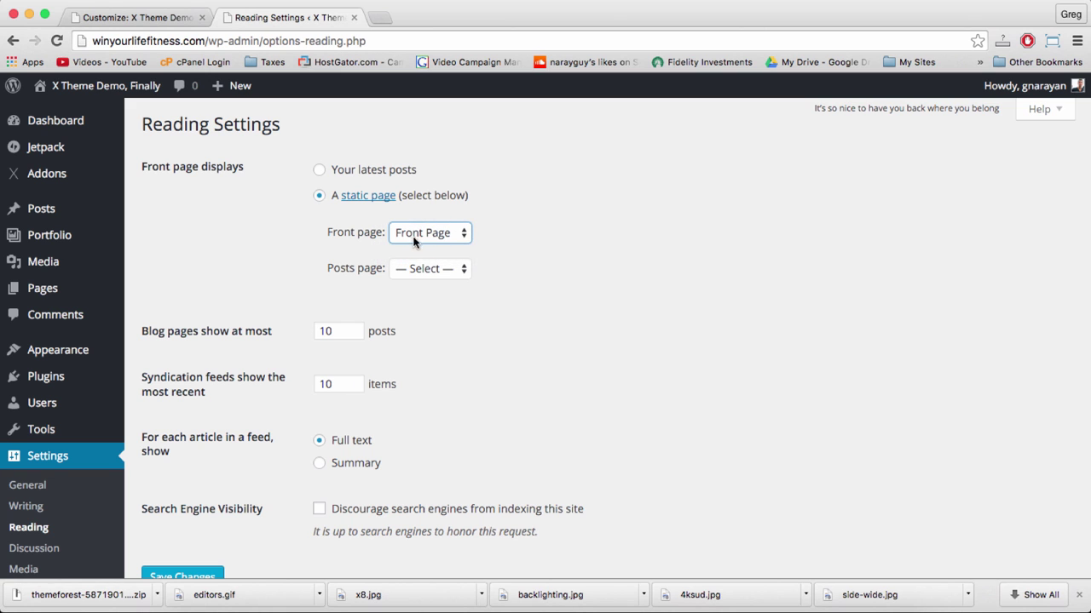
scroll(253, 256, down, 3)
click(180, 494)
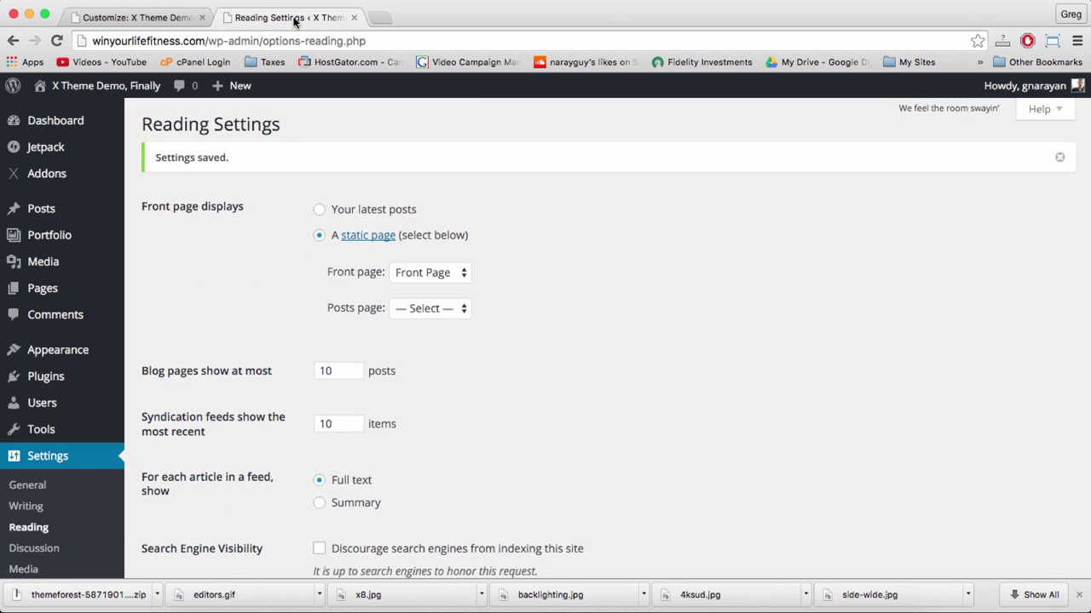
mouse_move(100, 89)
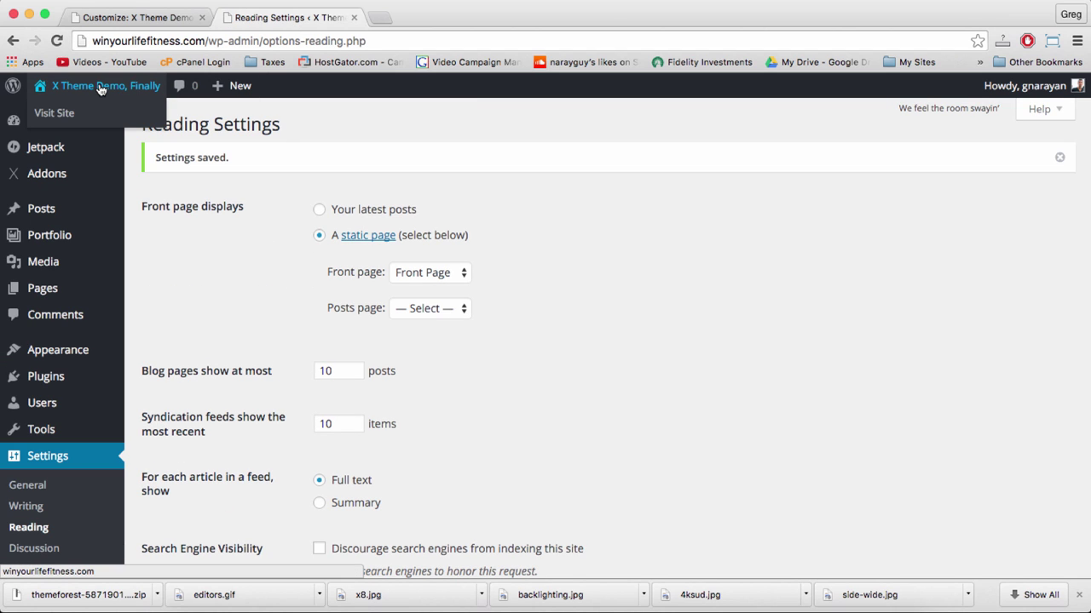
- Open the live site in a new tab, close Reading Settings, and edit Front Page in Cornerstone
right_click(100, 88)
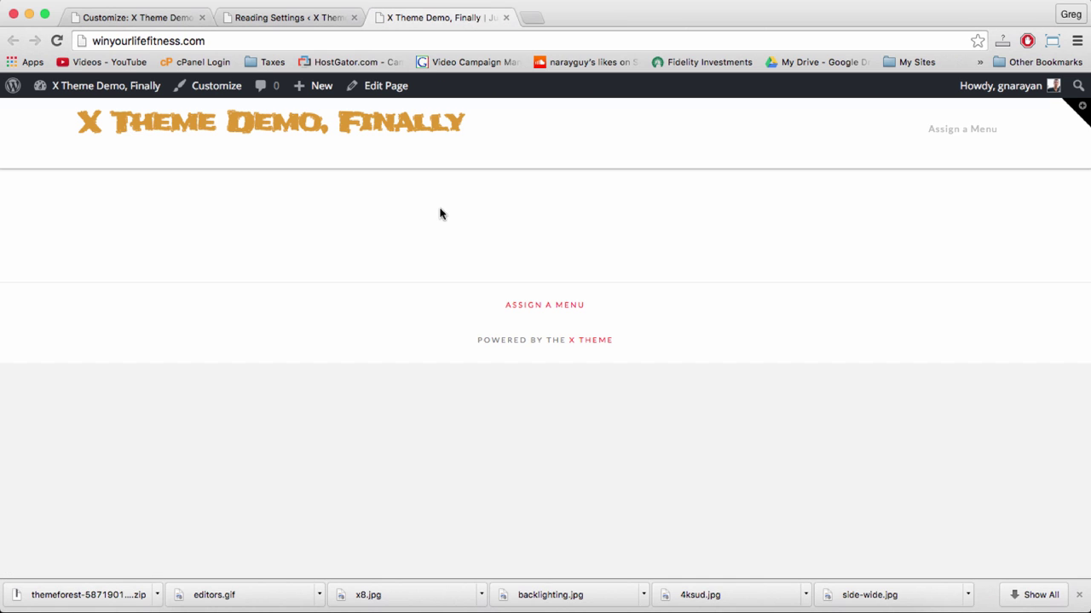
click(354, 17)
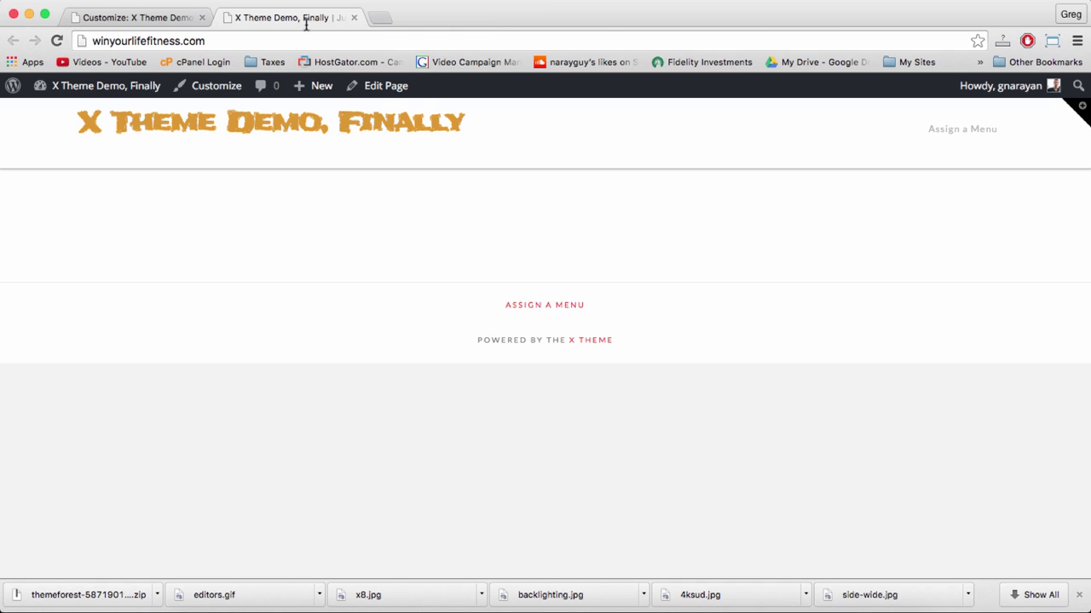
click(386, 86)
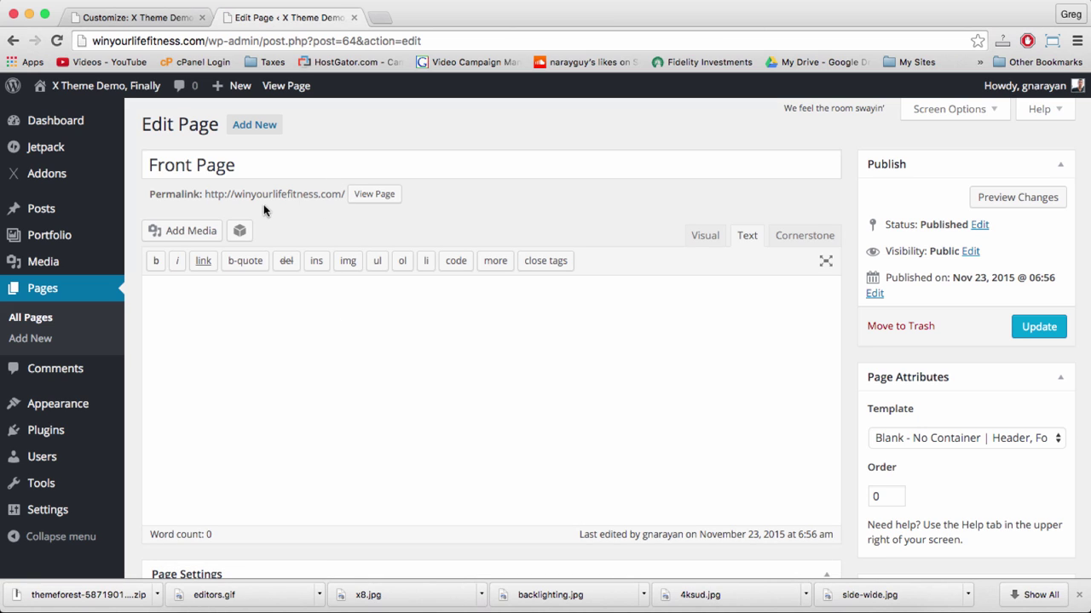
click(293, 341)
- Open the Front Page in the Cornerstone builder
click(788, 237)
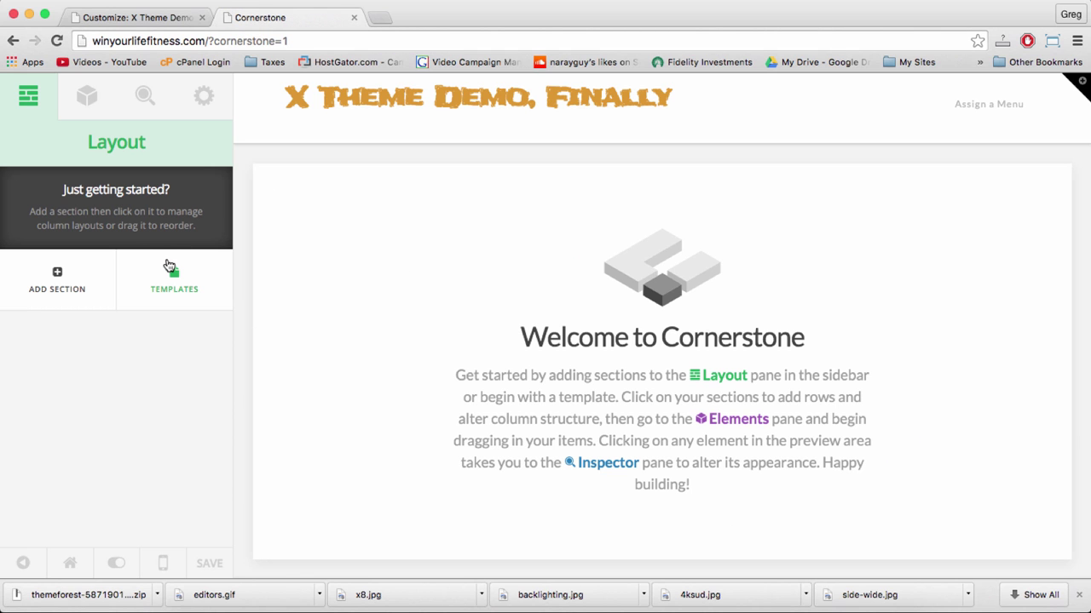
scroll(304, 280, down, 4)
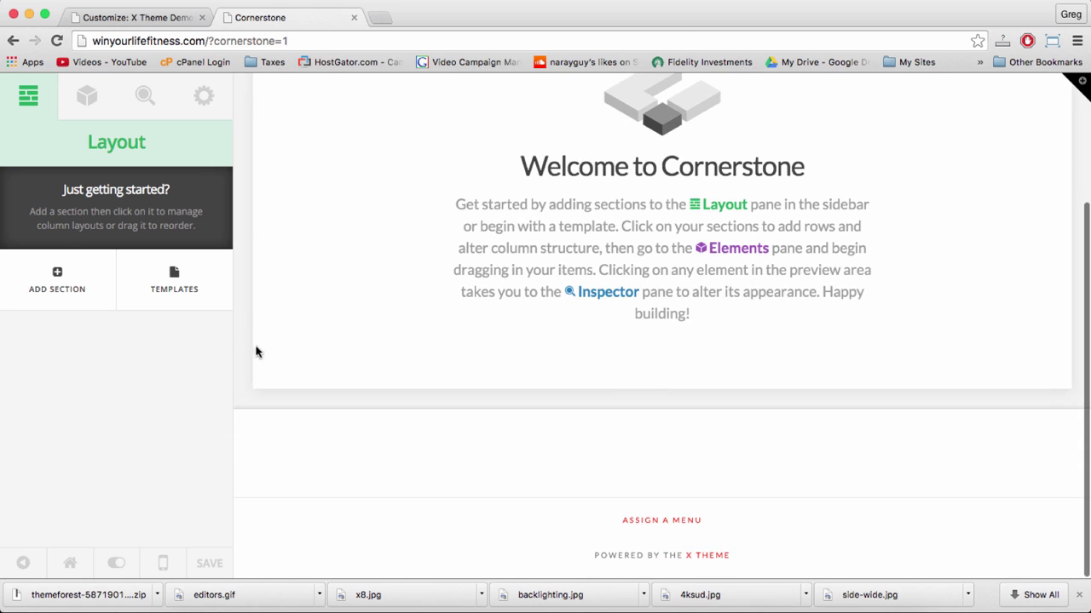
scroll(251, 392, up, 4)
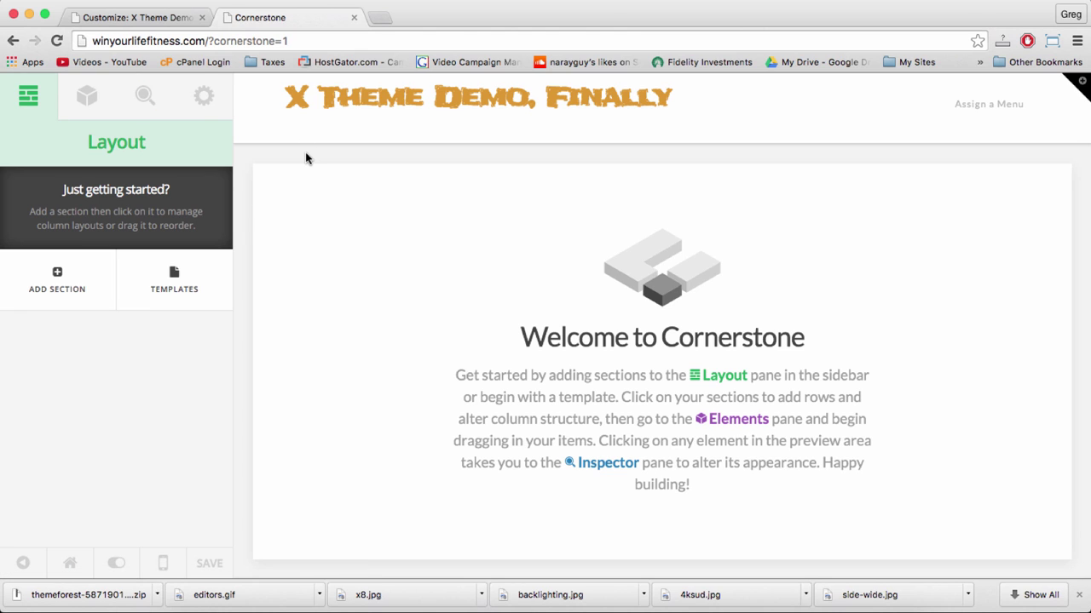
- Tour the Elements, Inspector and Settings panes, ending back on the Layout pane
click(87, 98)
click(145, 97)
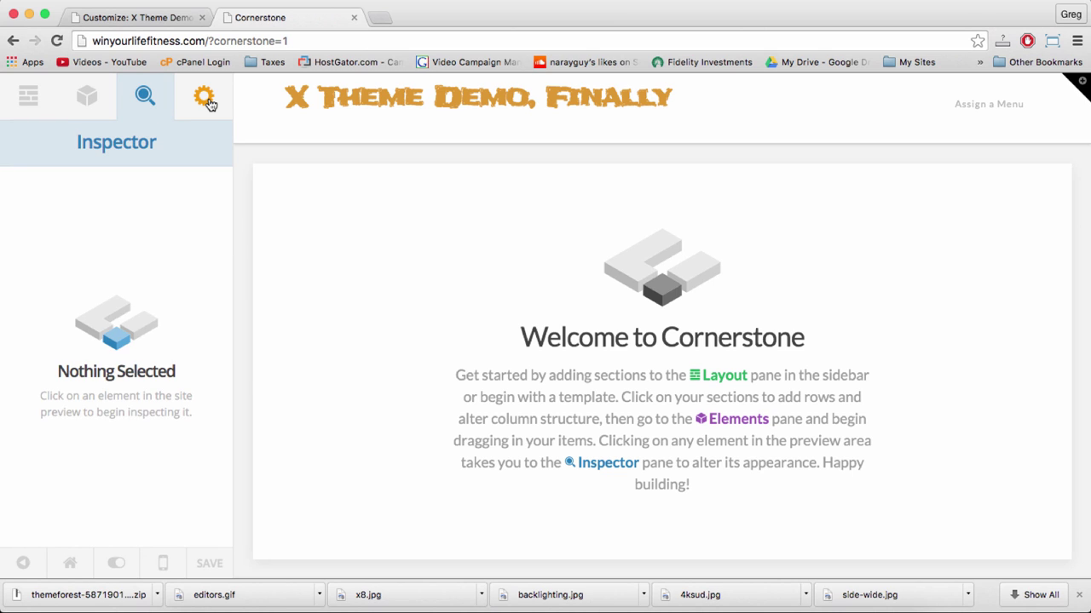
click(207, 99)
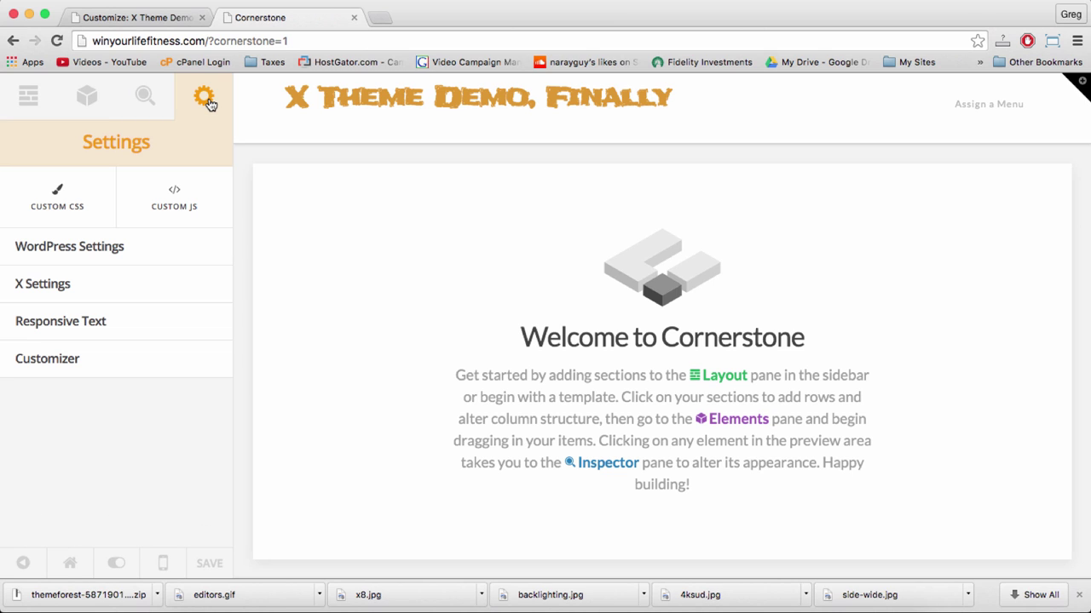
click(28, 100)
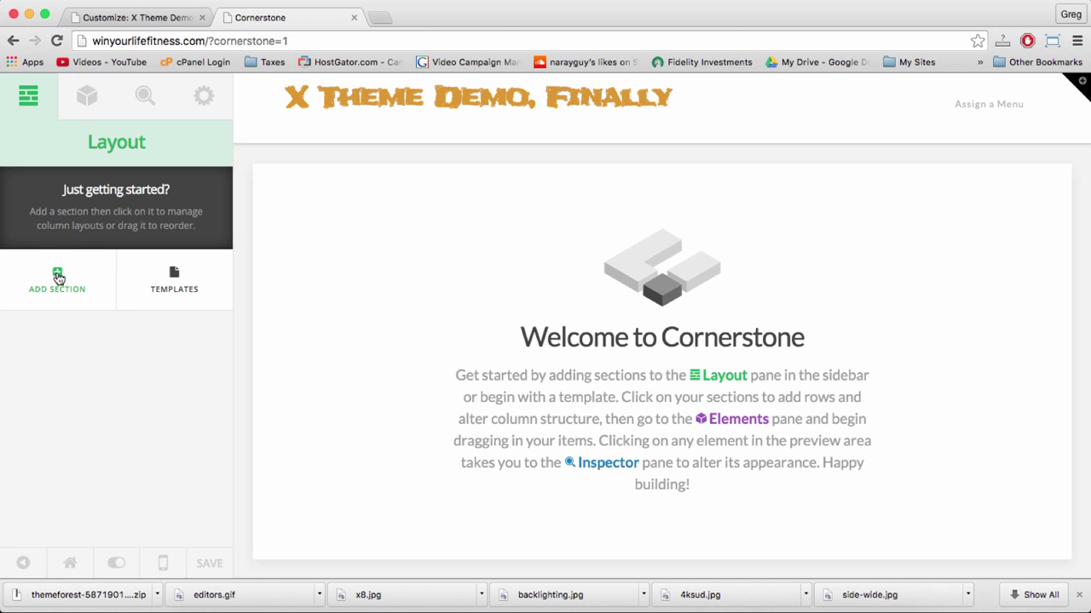
click(81, 102)
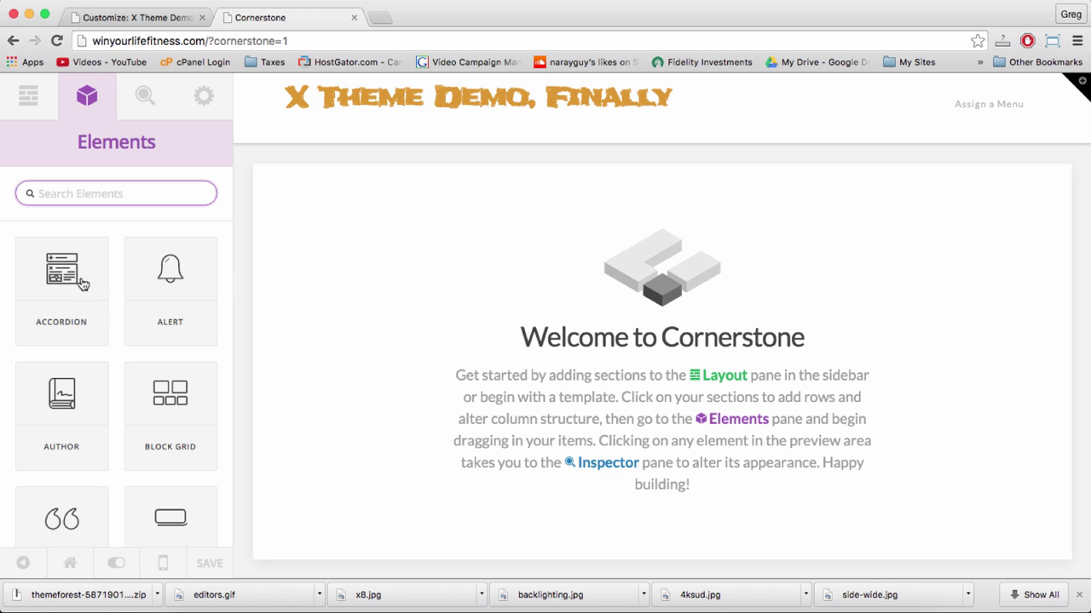
click(145, 99)
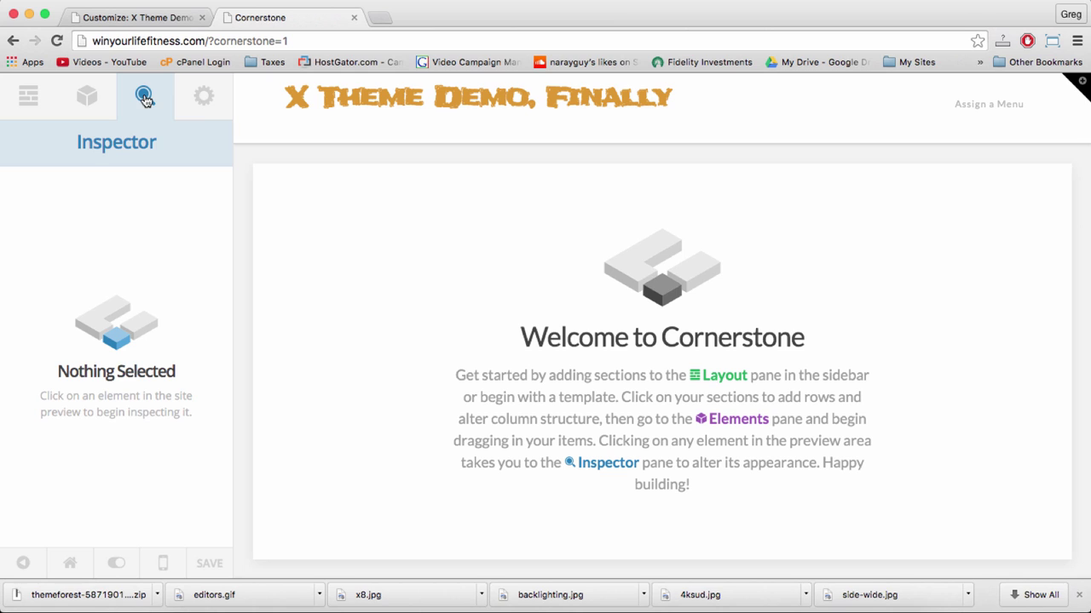
click(193, 107)
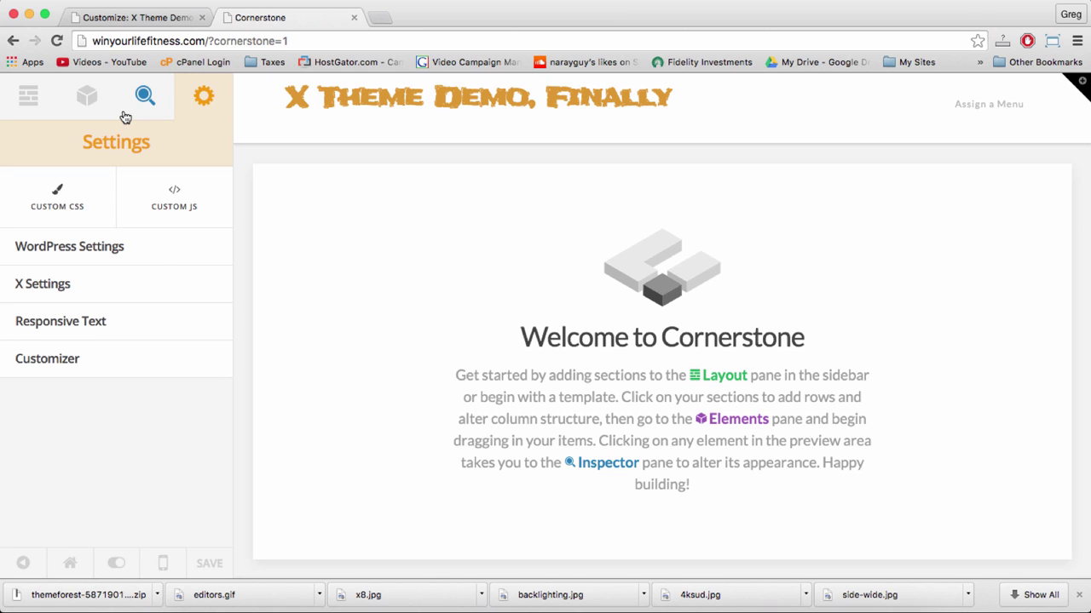
click(89, 109)
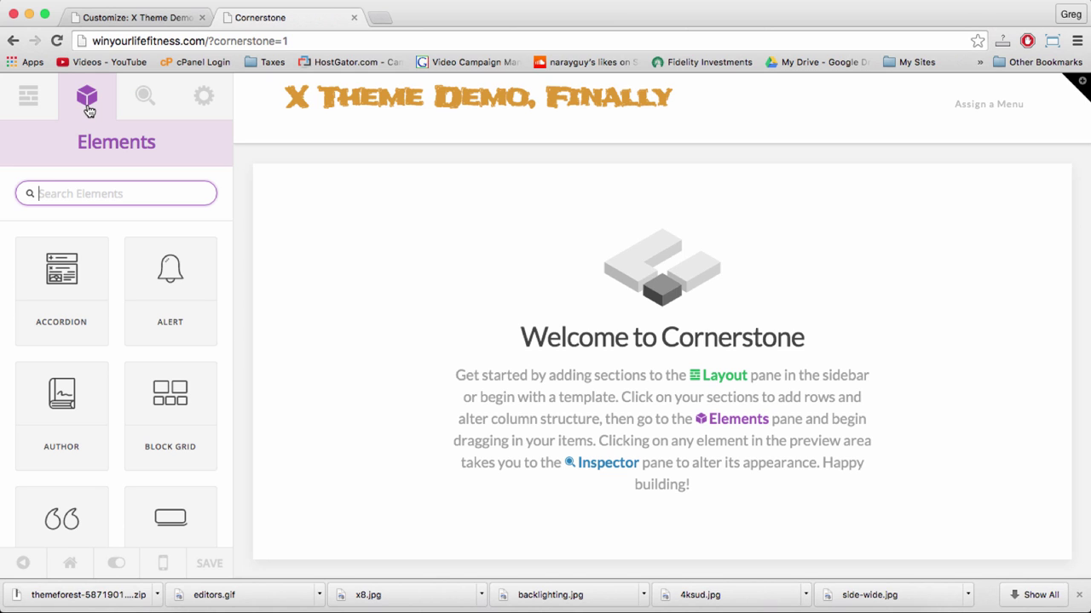
click(34, 102)
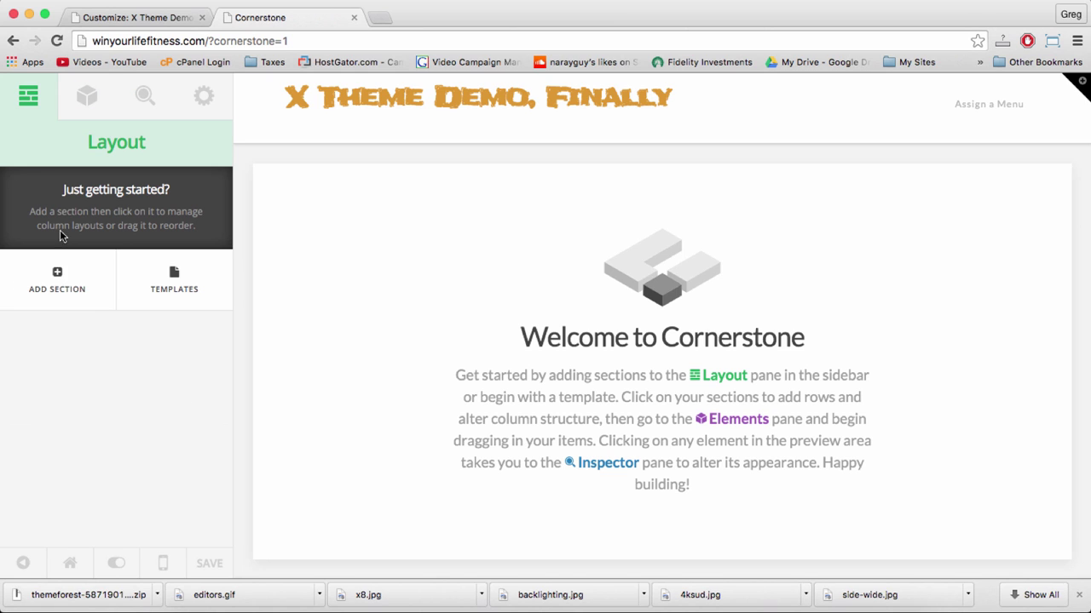
- Add three empty sections to the Front Page
click(65, 282)
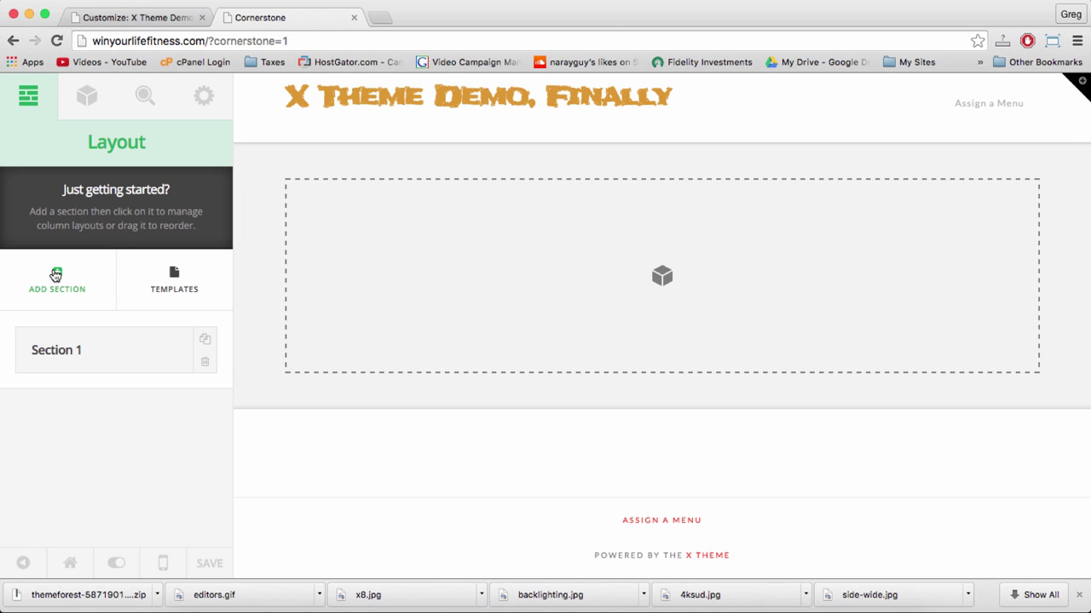
click(55, 276)
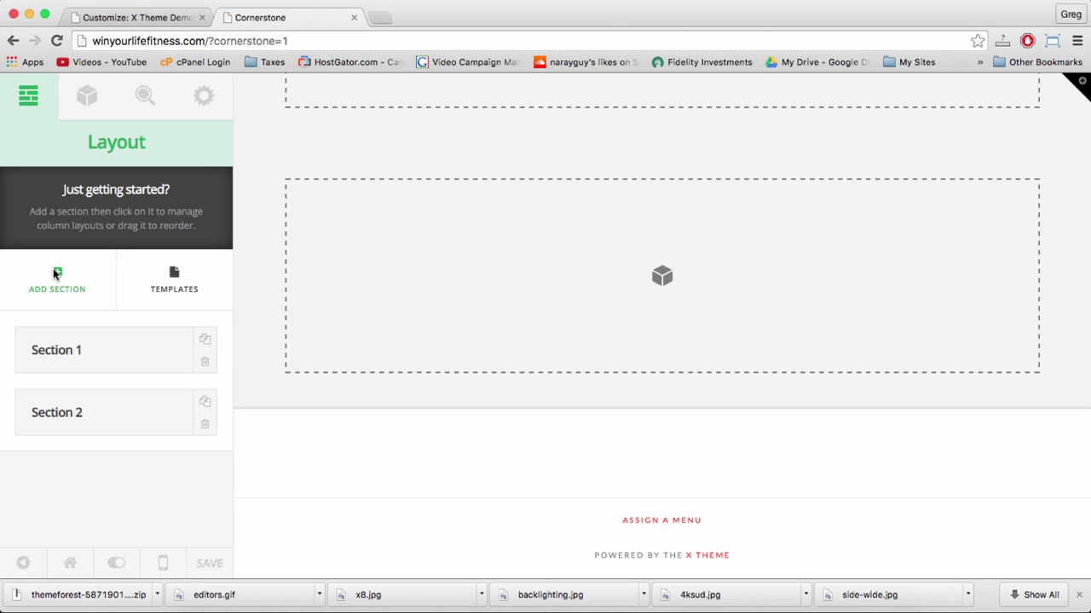
click(59, 280)
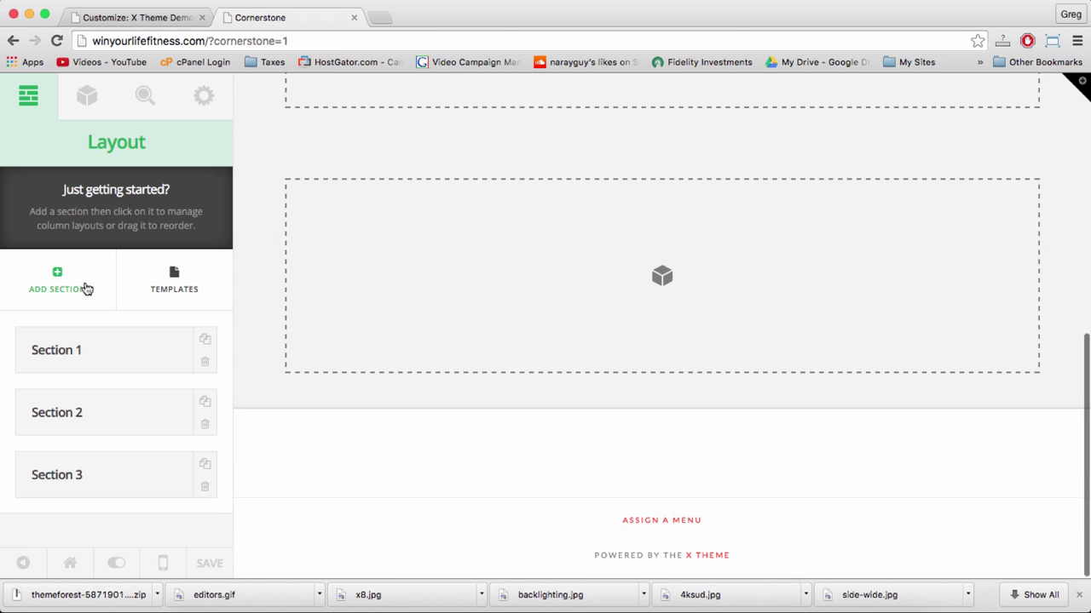
scroll(350, 264, up, 5)
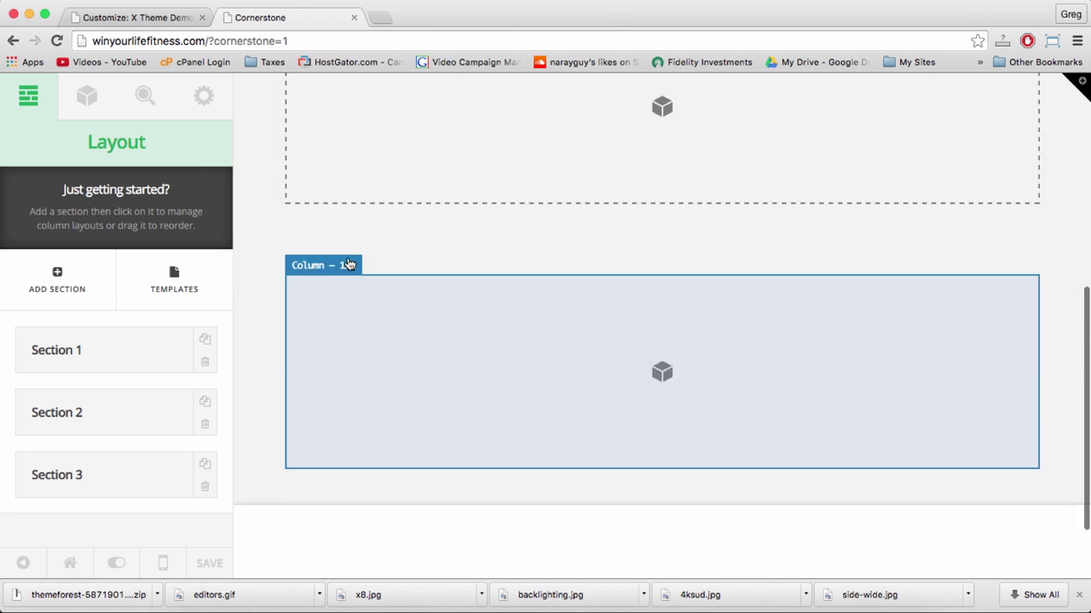
scroll(366, 141, up, 3)
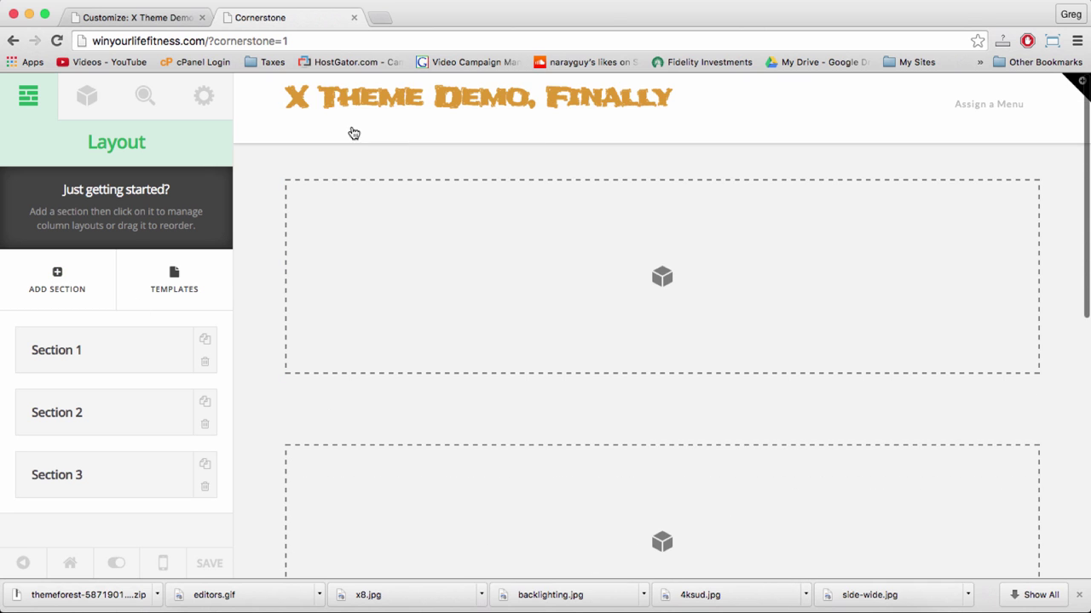
- Open Section 1's settings and select a word in its title
click(101, 104)
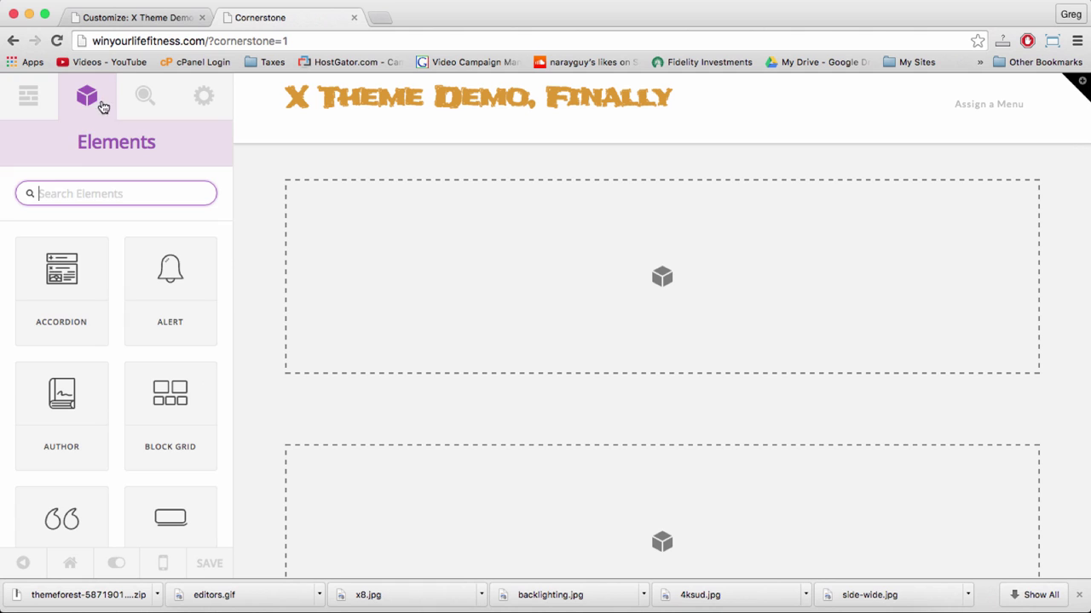
click(29, 97)
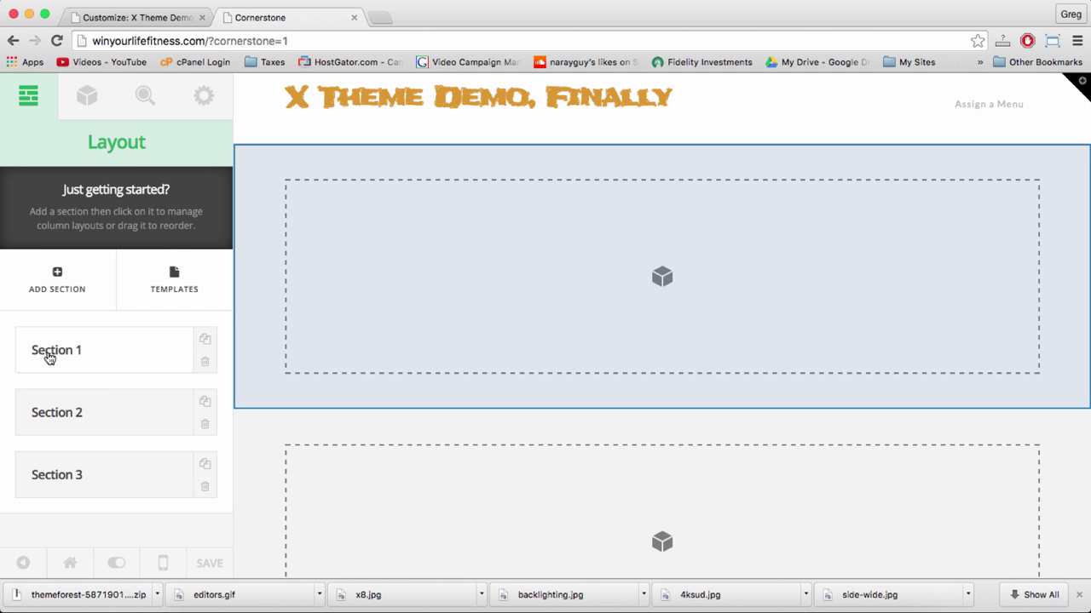
click(48, 357)
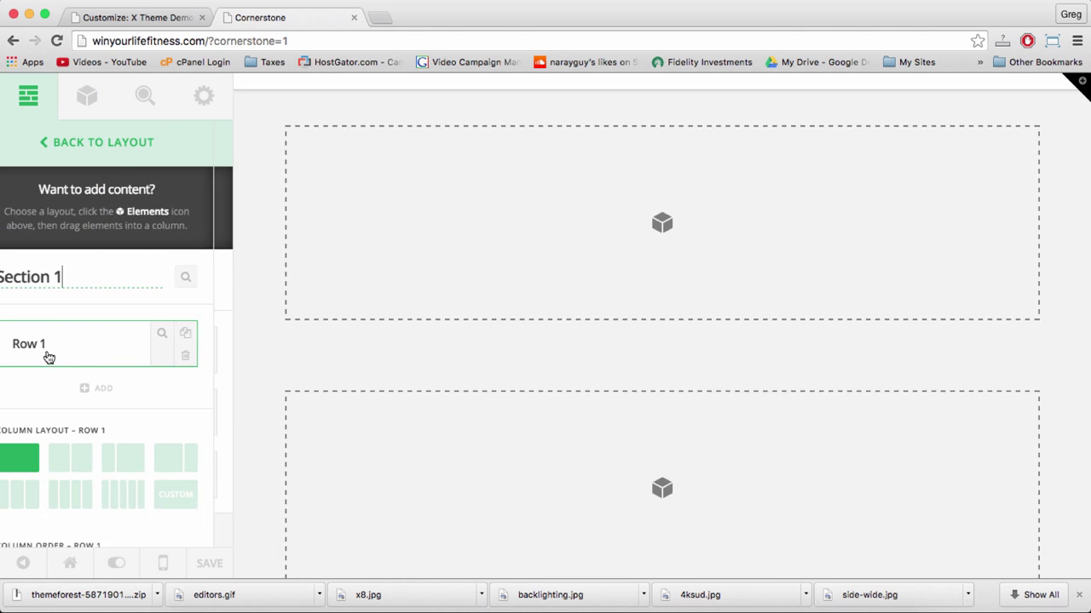
click(58, 272)
double_click(85, 276)
click(86, 94)
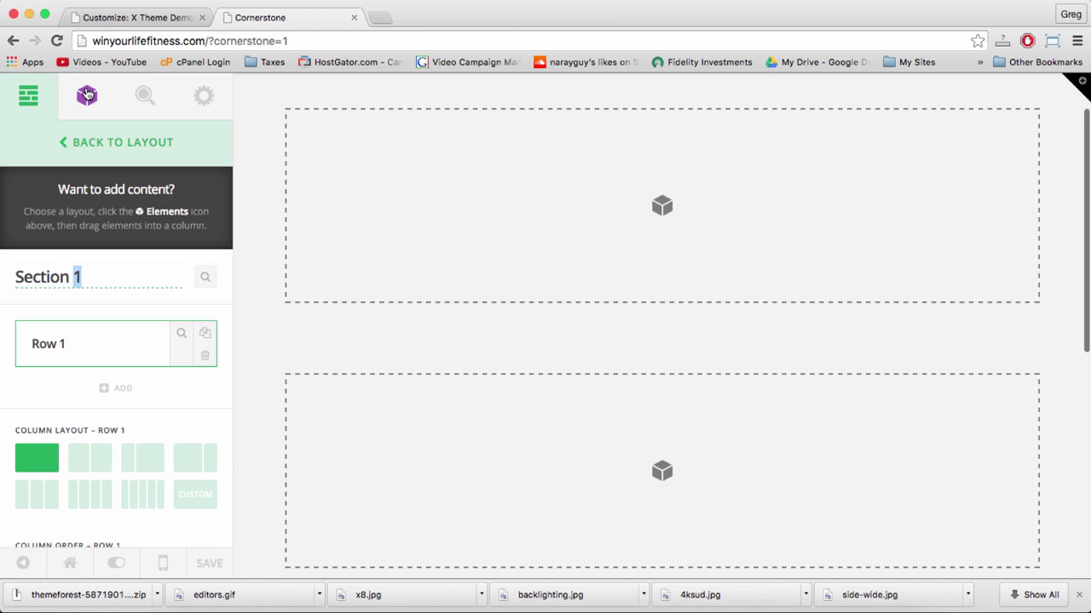
- Save the page with its new sections and open the live page in a new tab
click(211, 566)
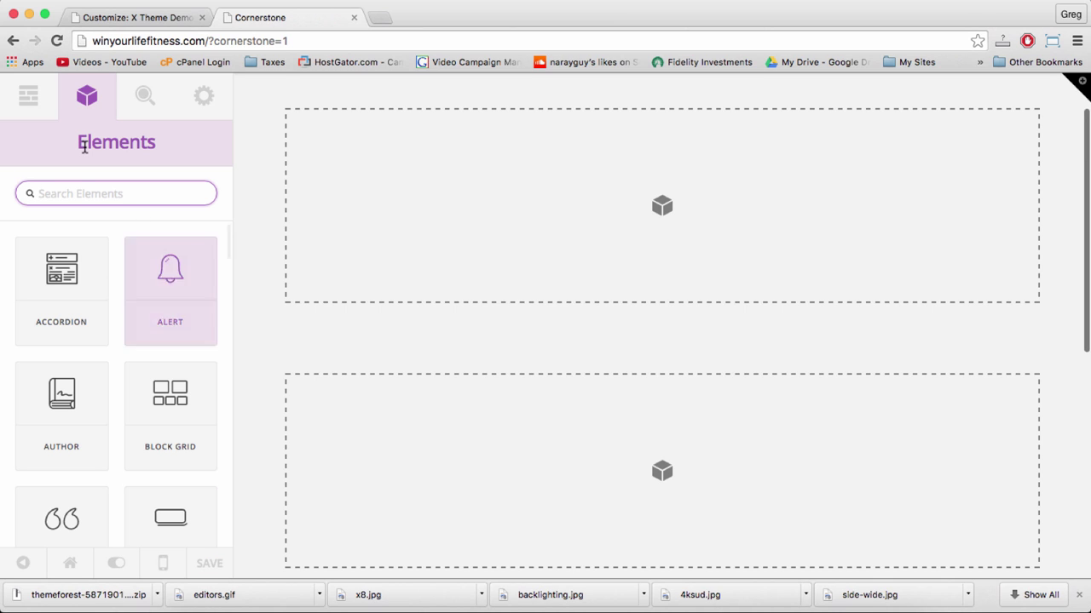
click(211, 565)
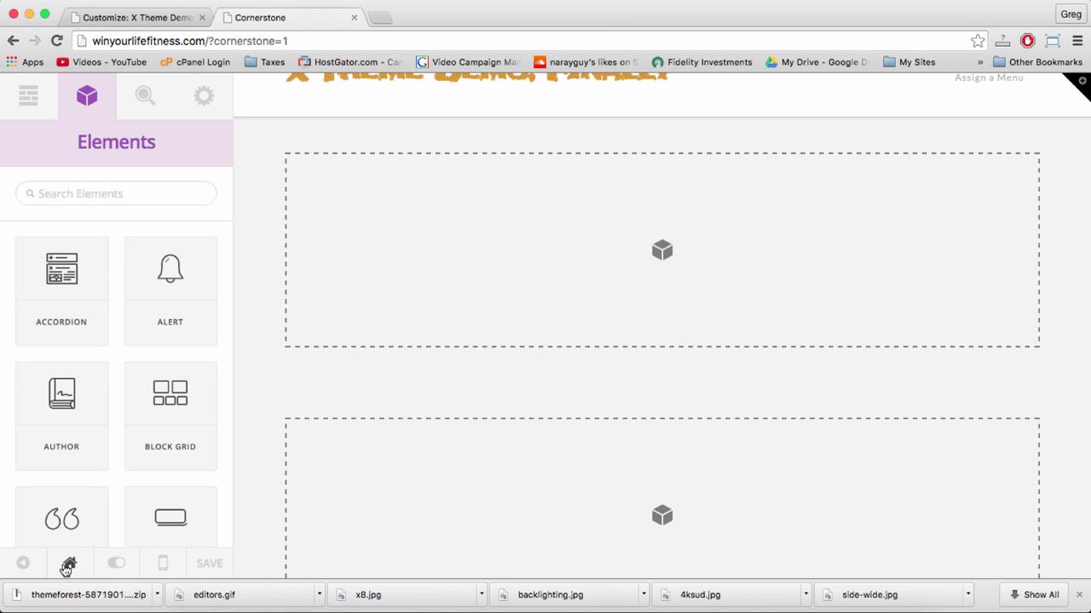
mouse_move(70, 564)
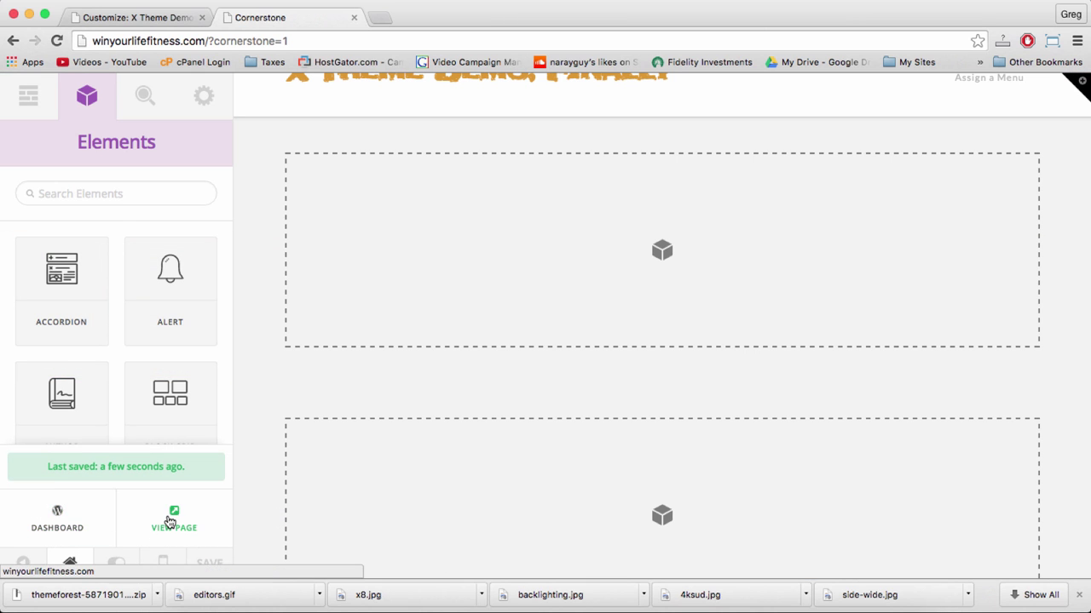
click(239, 553)
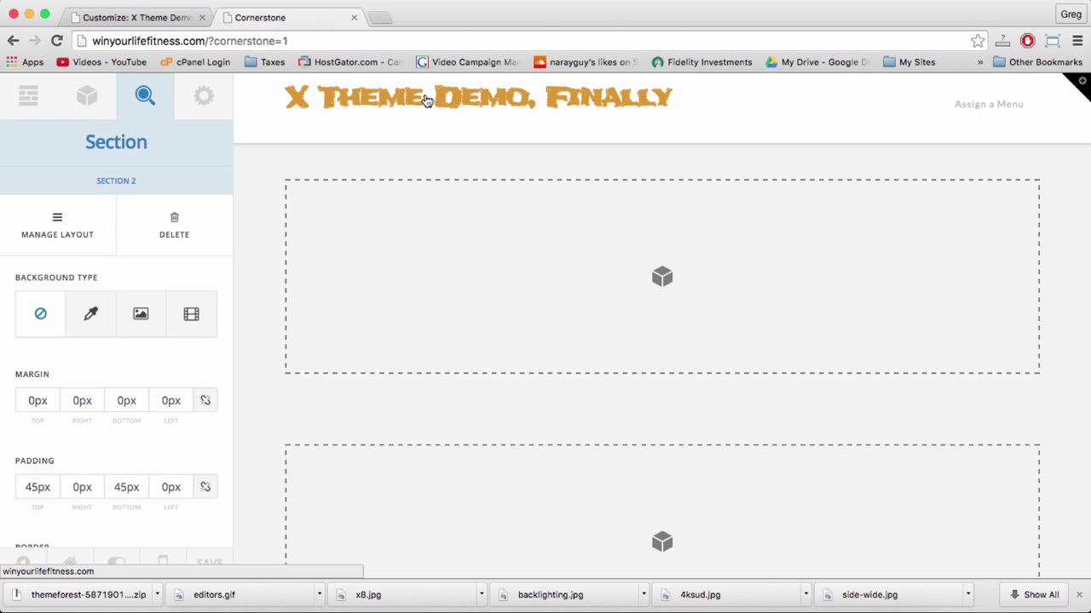
click(426, 99)
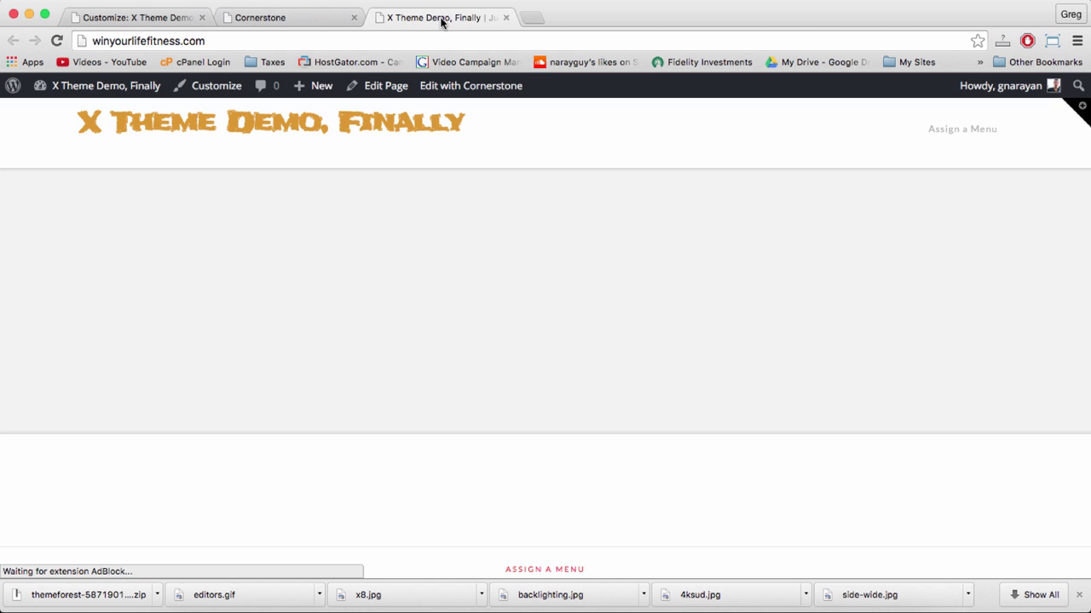
- Compare the Cornerstone editor and live site tabs, settling on the theme customizer
click(288, 17)
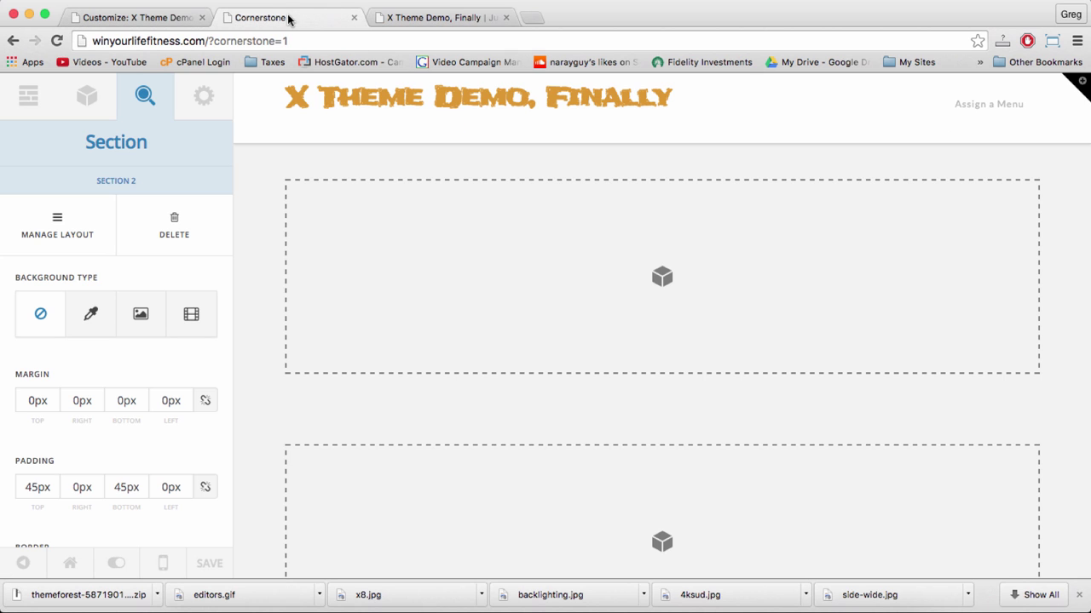
click(426, 19)
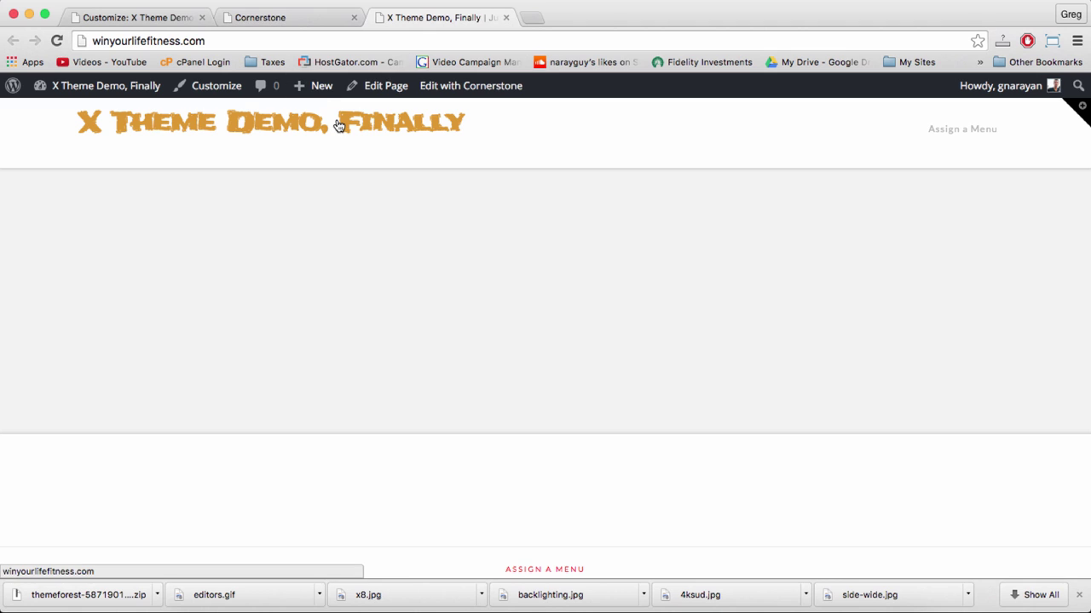
click(294, 23)
click(152, 18)
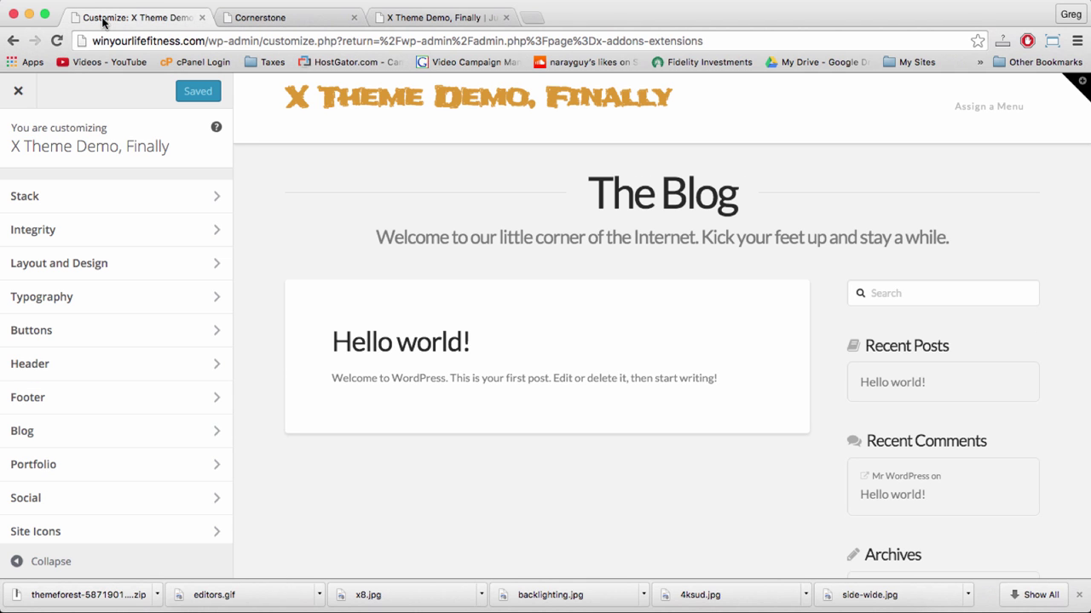
click(247, 17)
click(145, 19)
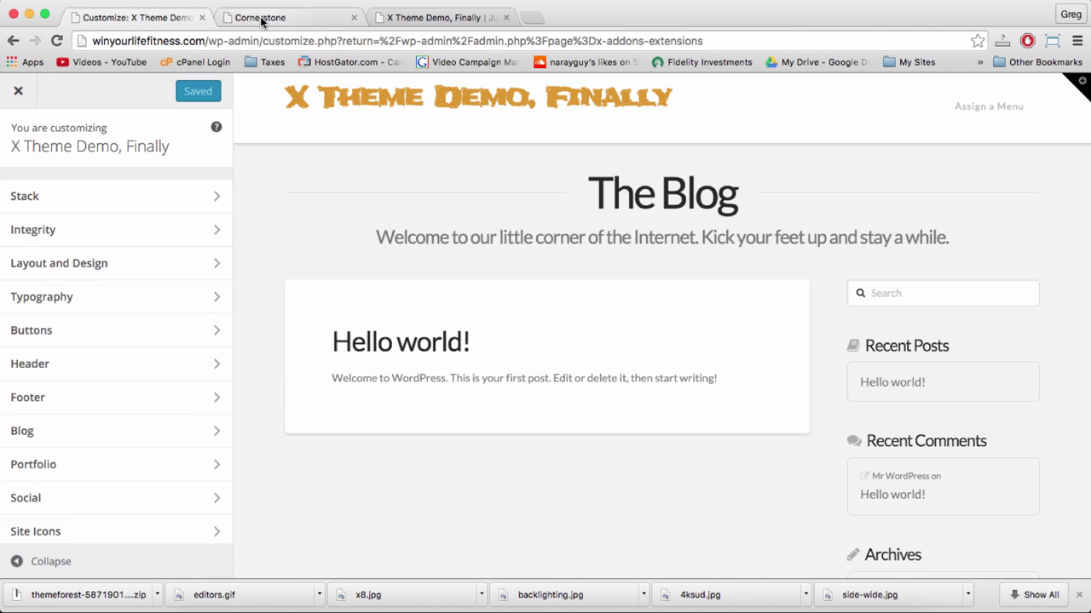
click(262, 21)
click(111, 17)
scroll(86, 304, down, 2)
scroll(83, 305, up, 2)
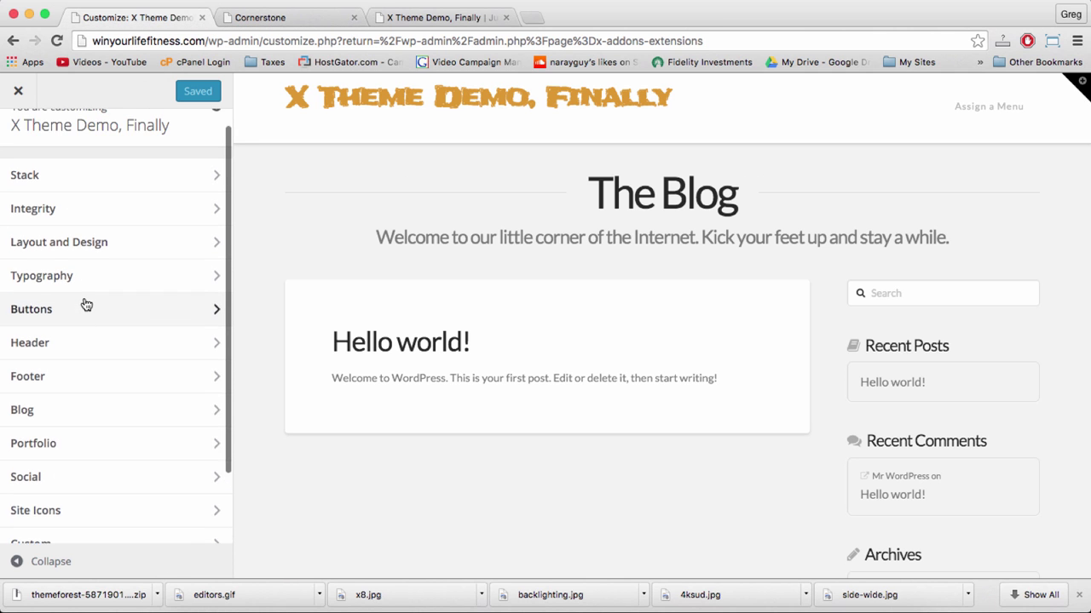
- Check that Integrity is the active Stack, then return to the customizer sections
click(102, 196)
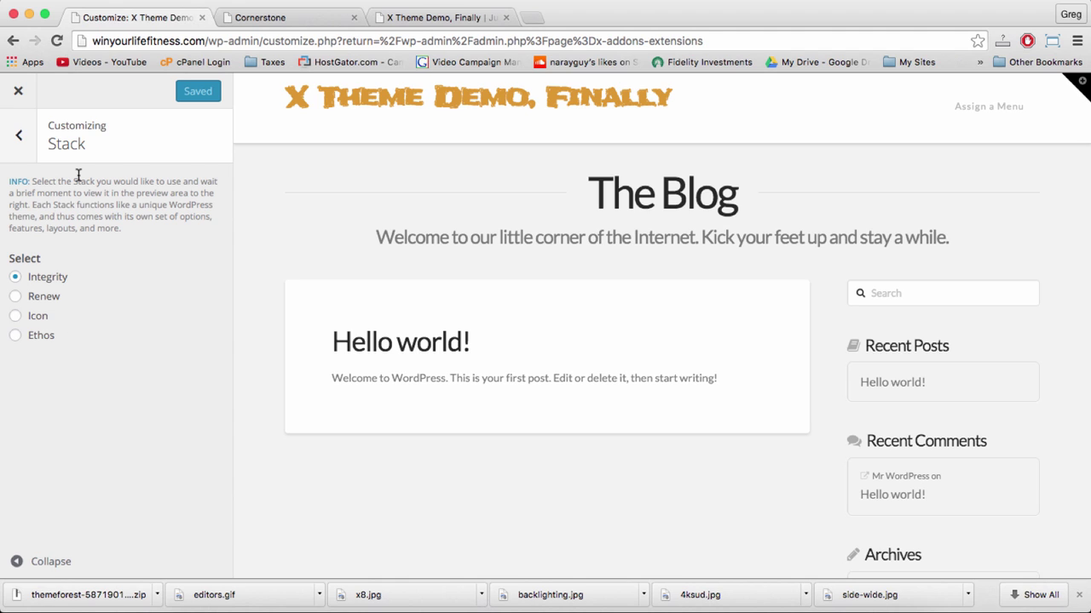
click(20, 138)
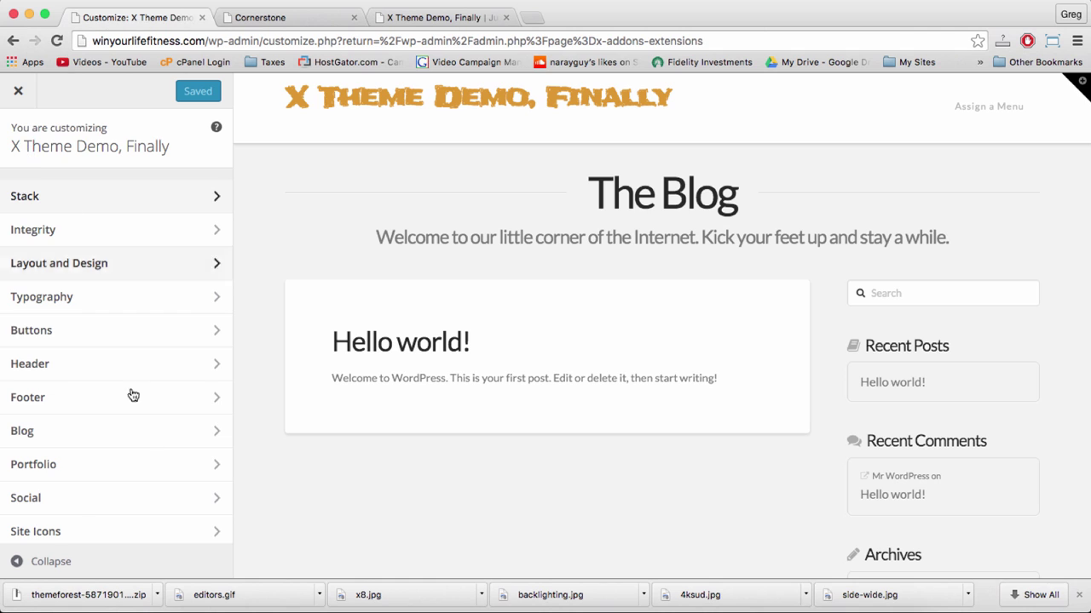
scroll(111, 438, down, 2)
scroll(111, 438, up, 2)
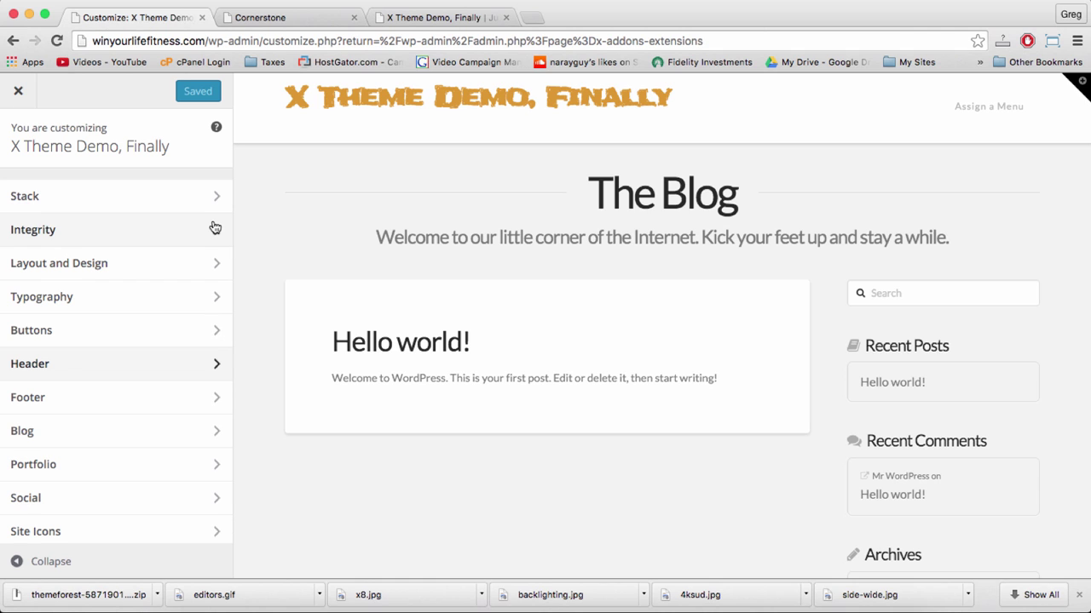
- In Typography, keep Custom Fonts on and set the Logo Font to Coustard
click(208, 296)
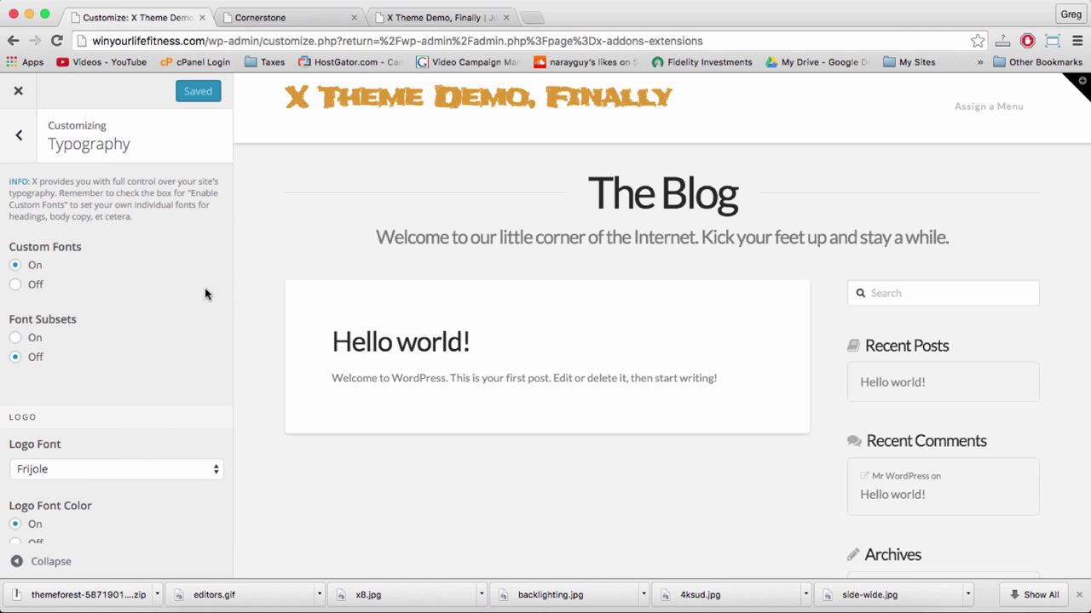
click(16, 285)
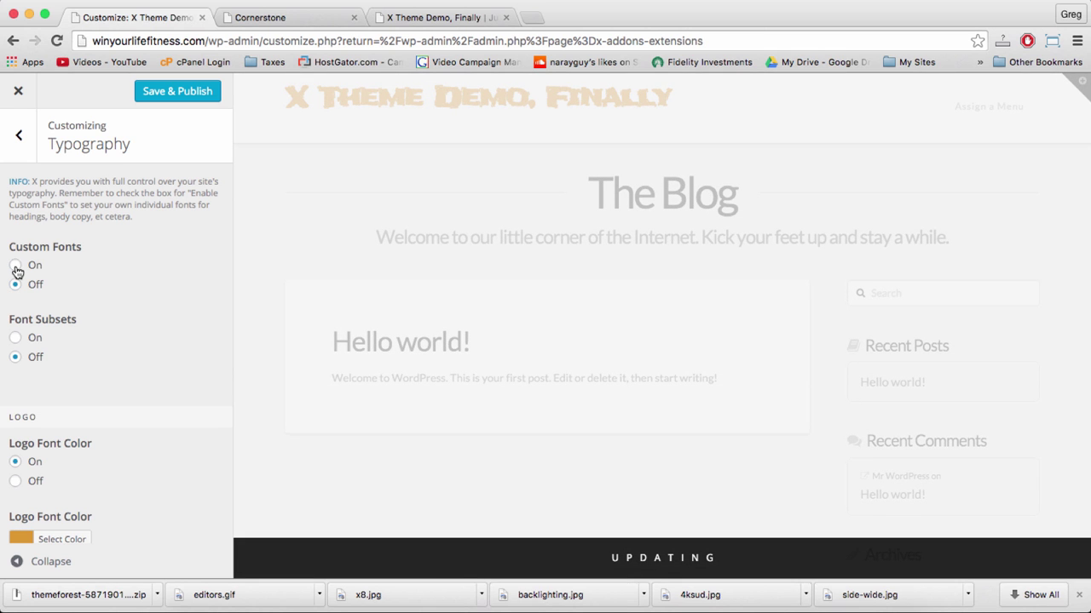
click(16, 266)
scroll(120, 287, down, 3)
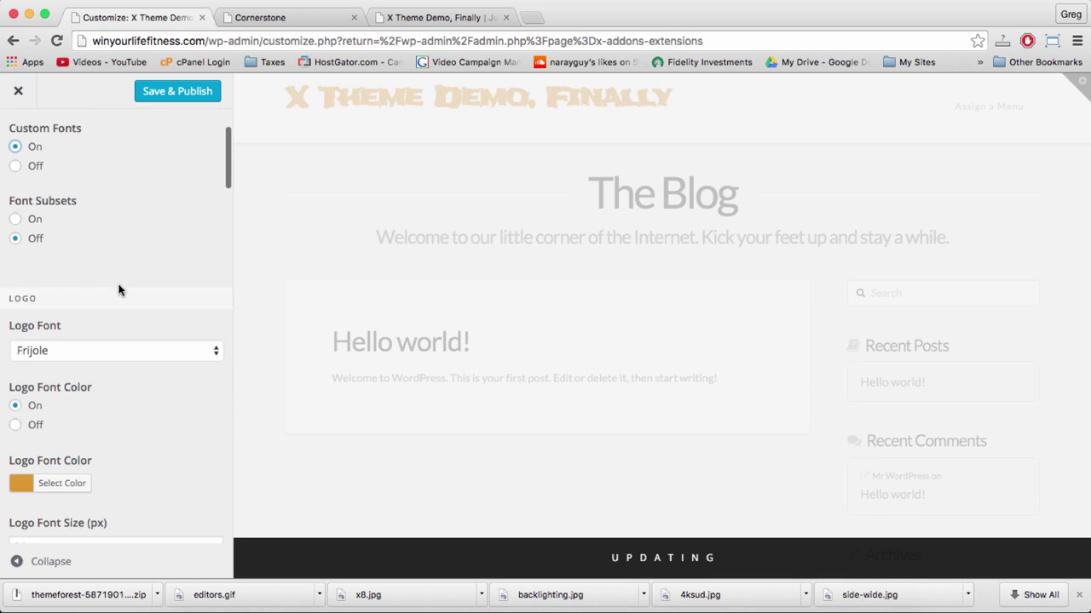
click(186, 344)
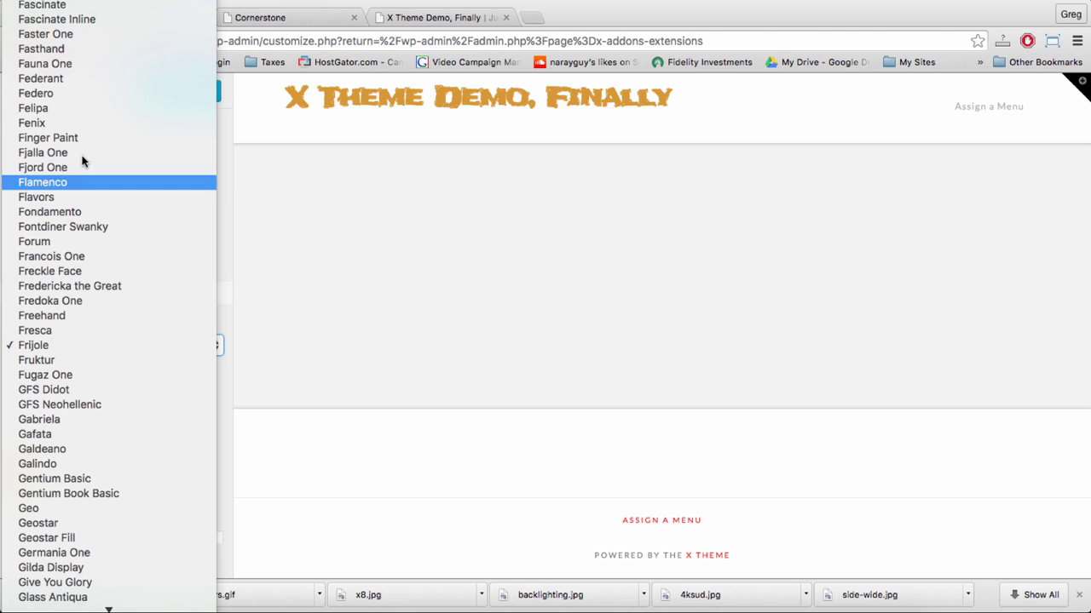
key(Escape)
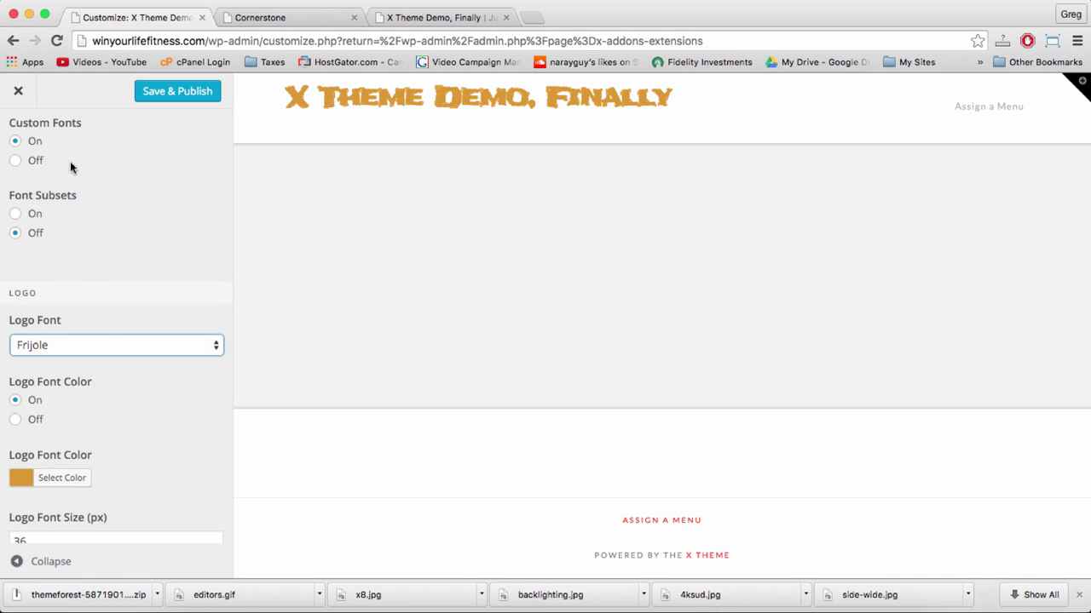
click(129, 352)
scroll(61, 205, up, 10)
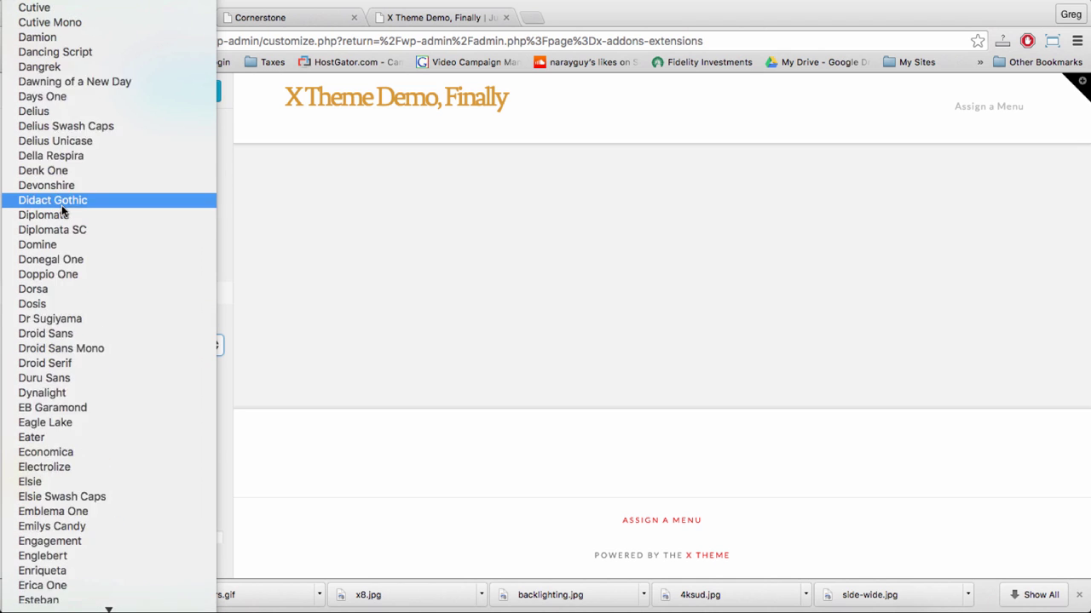
click(53, 85)
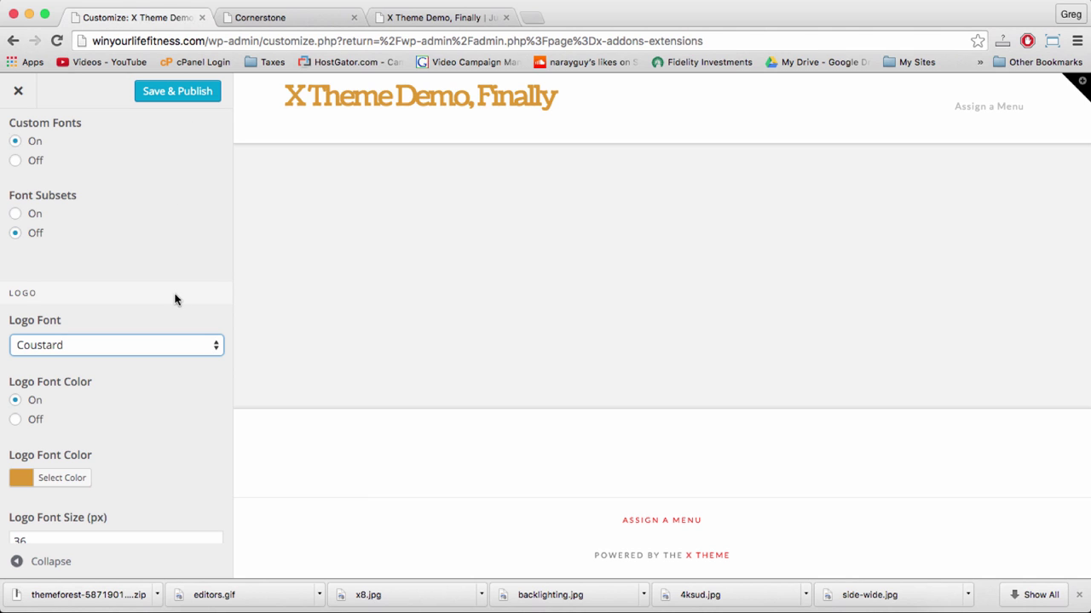
- Set the Logo Font Color to black (#000000)
scroll(175, 297, down, 2)
click(61, 412)
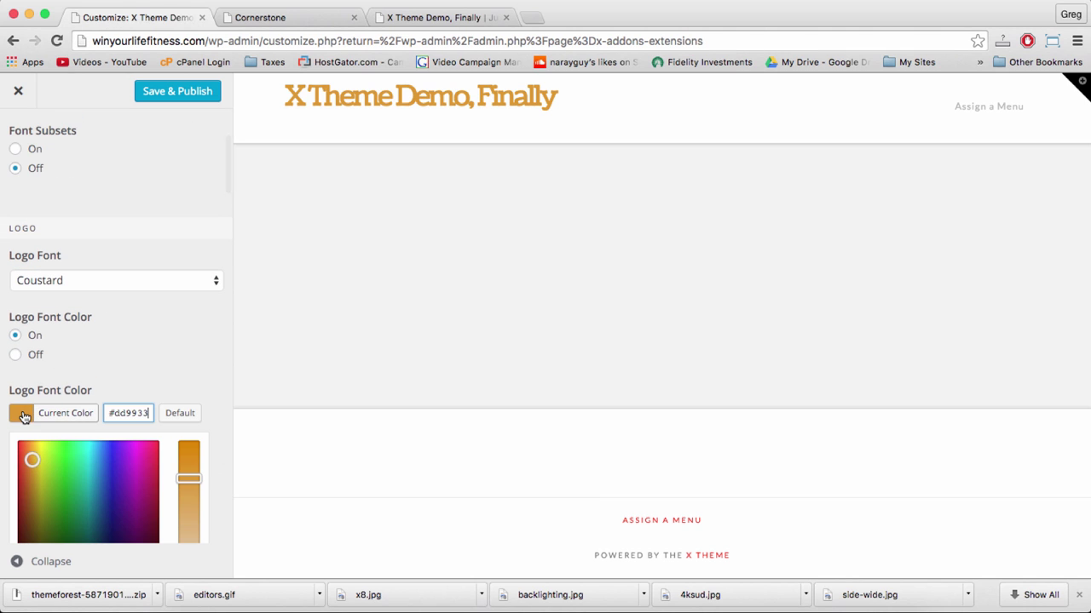
scroll(50, 519, down, 3)
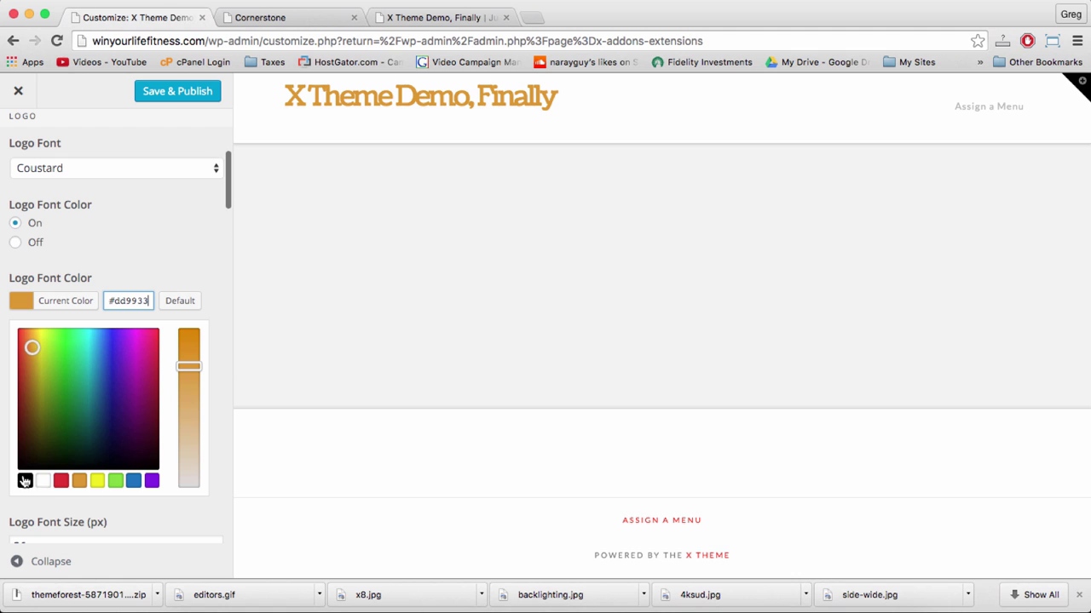
click(25, 480)
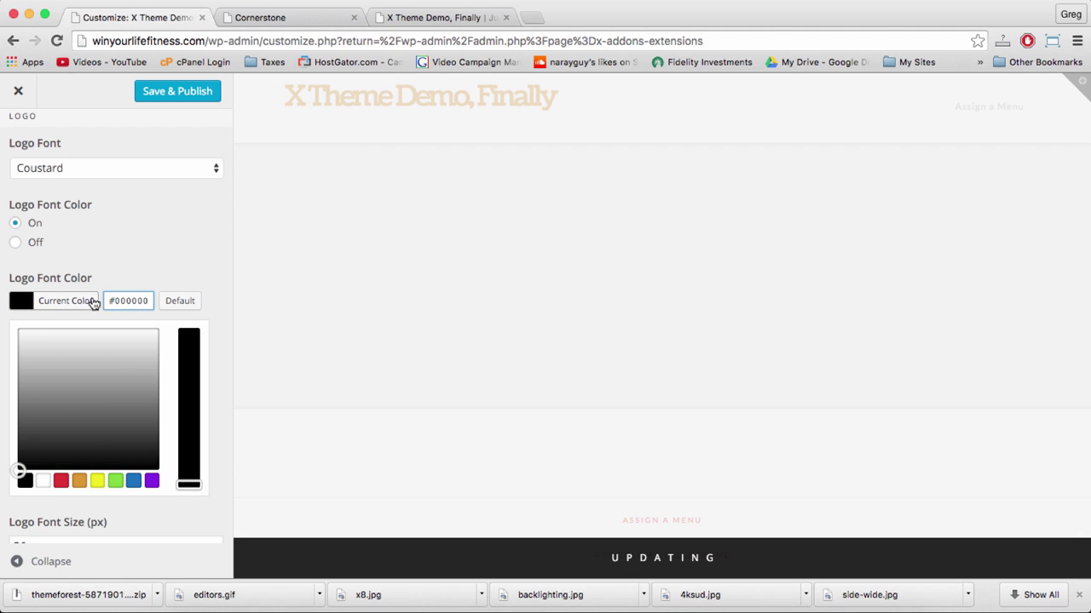
- Change the logo font size to 36
click(34, 297)
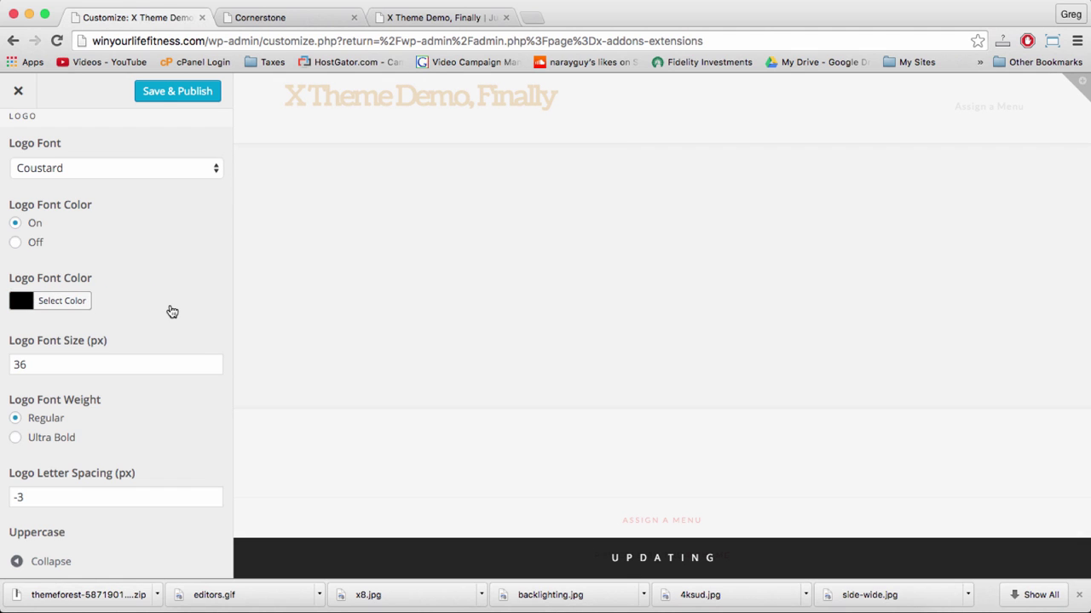
scroll(170, 309, down, 1)
double_click(117, 315)
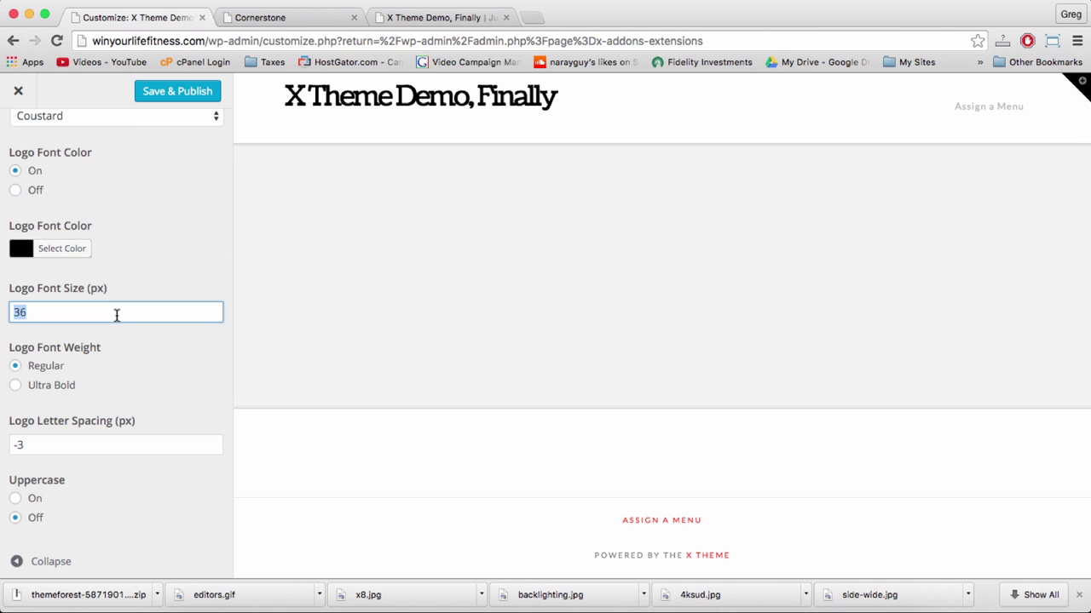
text(48)
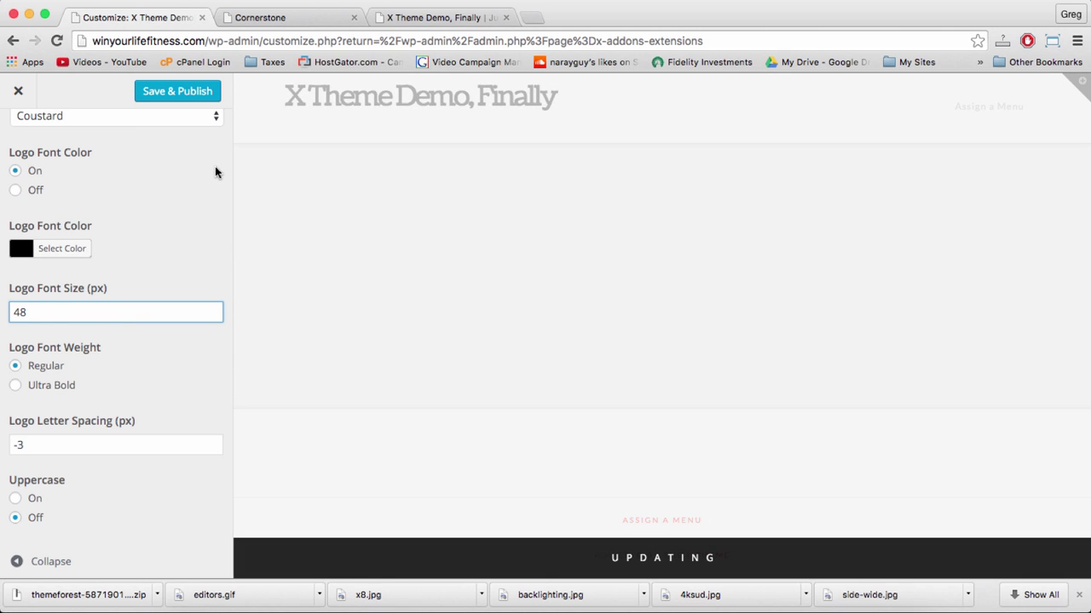
key(BackSpace)
key(BackSpace)
text(36)
- Review the remaining Typography settings and Save & Publish them
scroll(180, 276, down, 5)
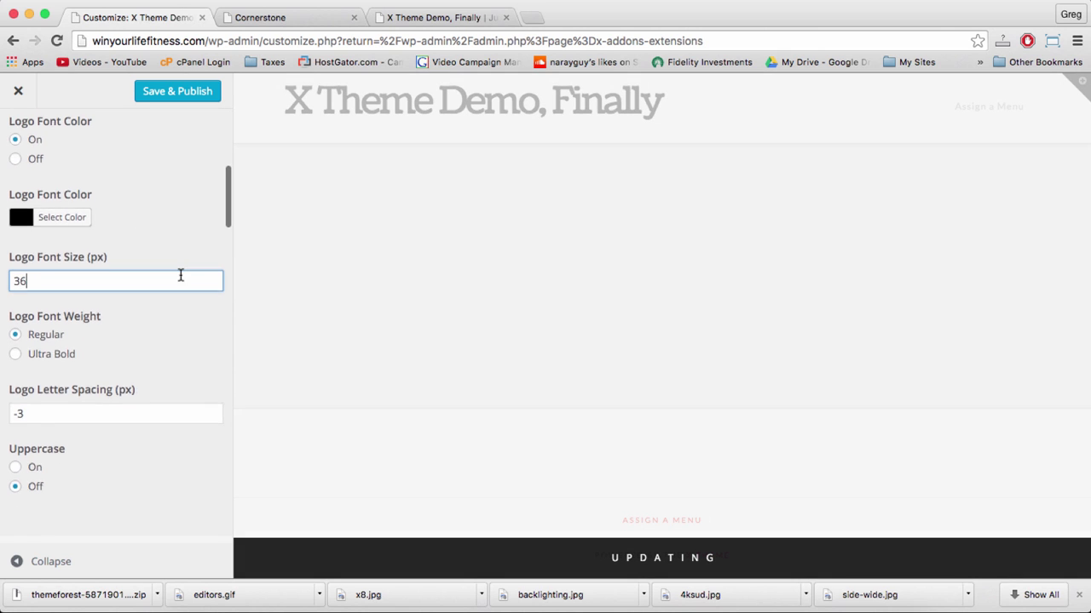
scroll(180, 280, down, 8)
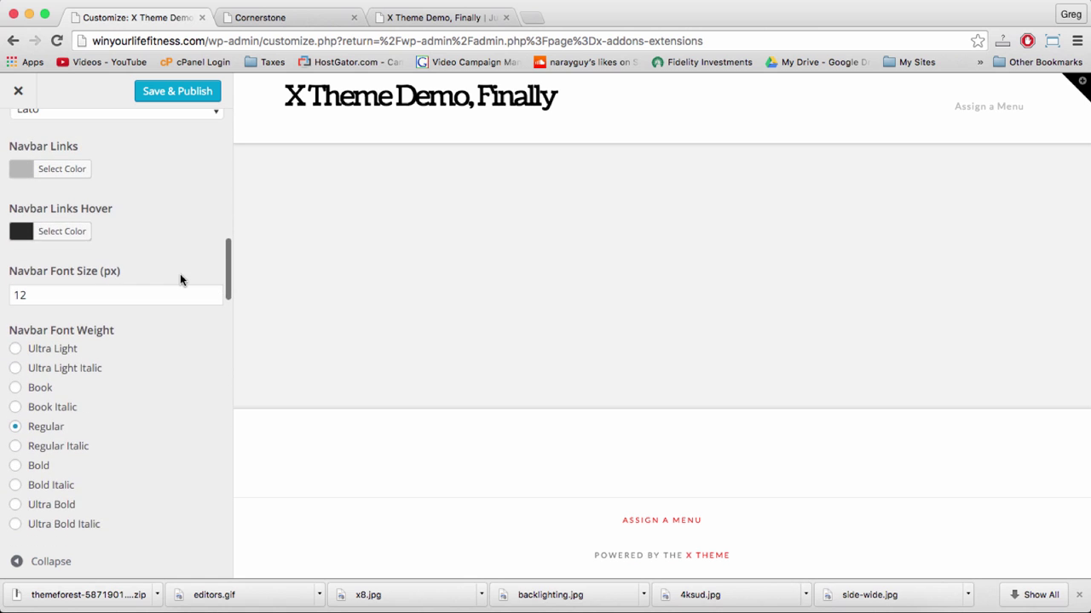
scroll(180, 279, down, 5)
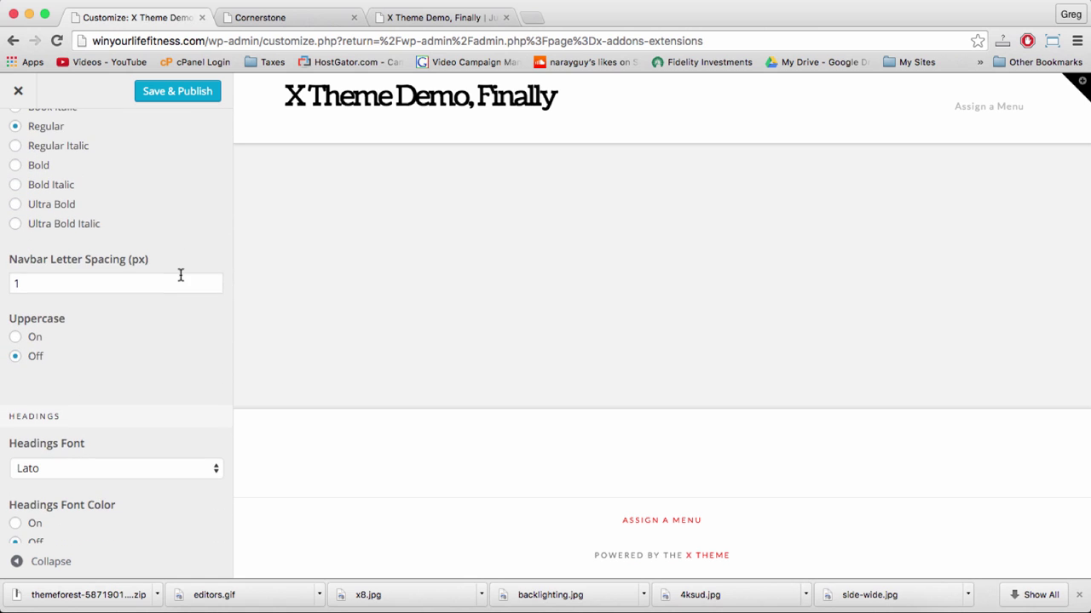
scroll(199, 224, down, 5)
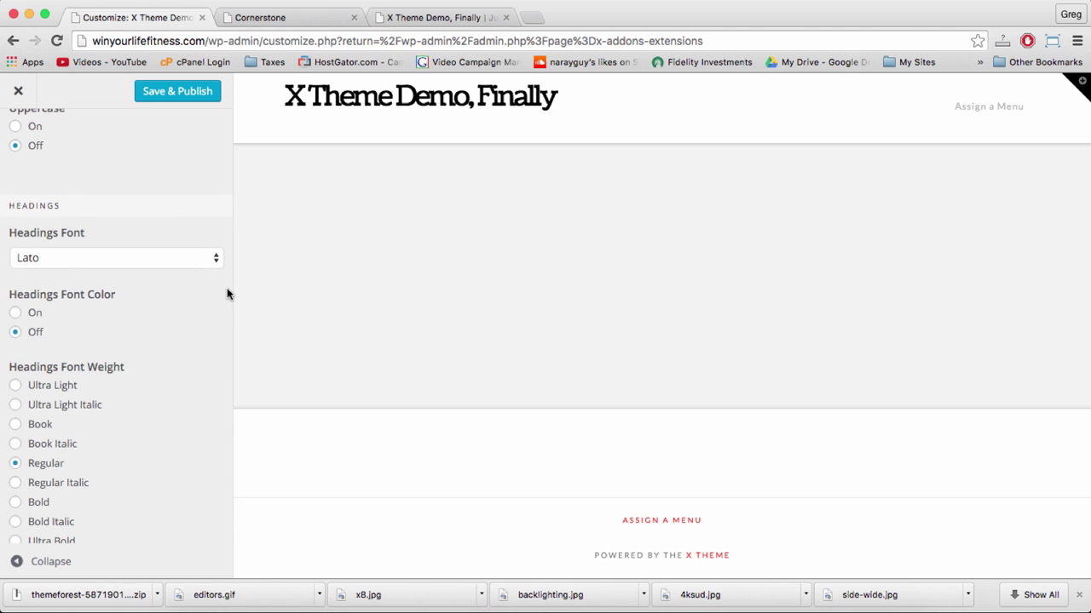
scroll(227, 294, down, 1)
scroll(205, 333, down, 8)
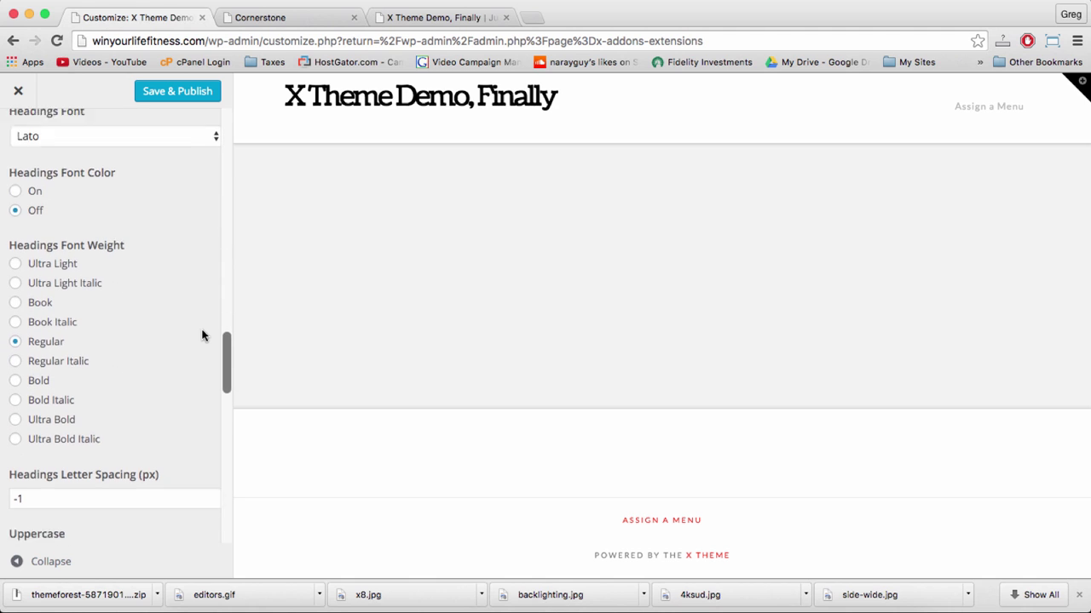
scroll(202, 334, down, 11)
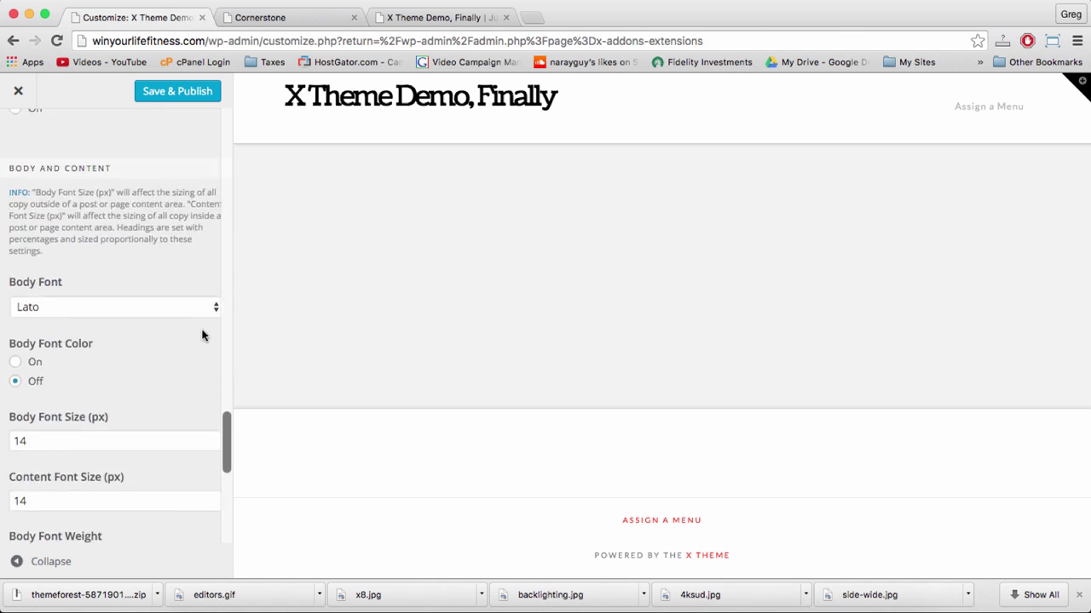
scroll(111, 281, up, 1)
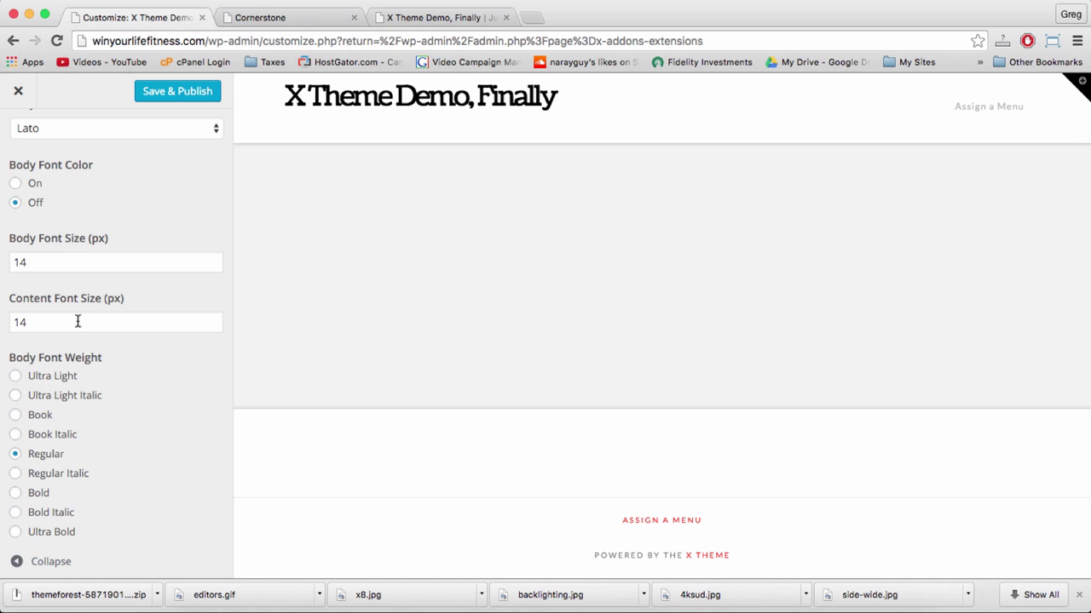
scroll(63, 322, up, 2)
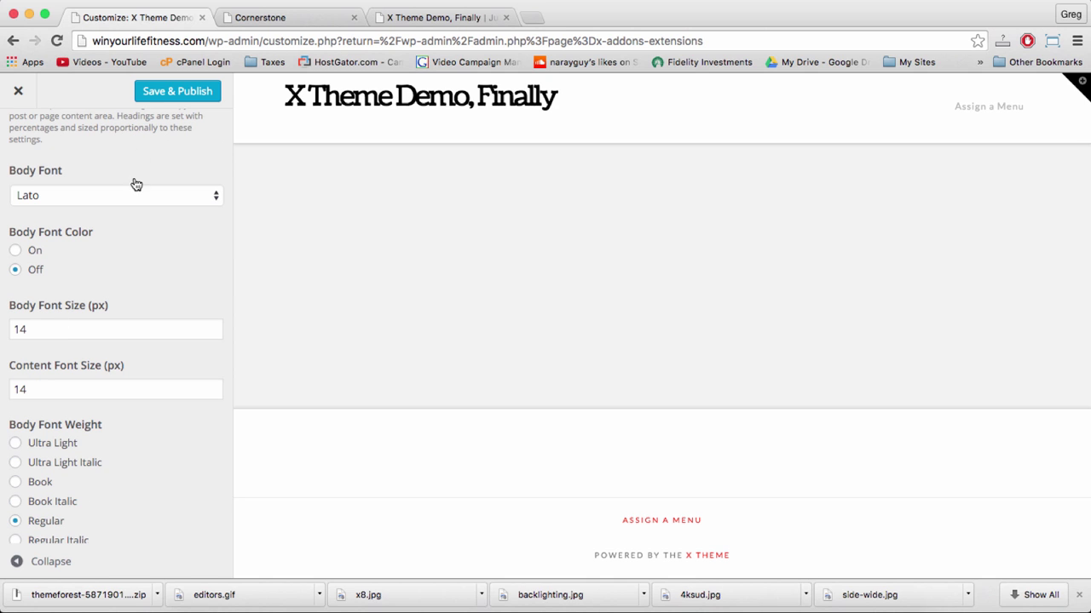
scroll(161, 188, up, 10)
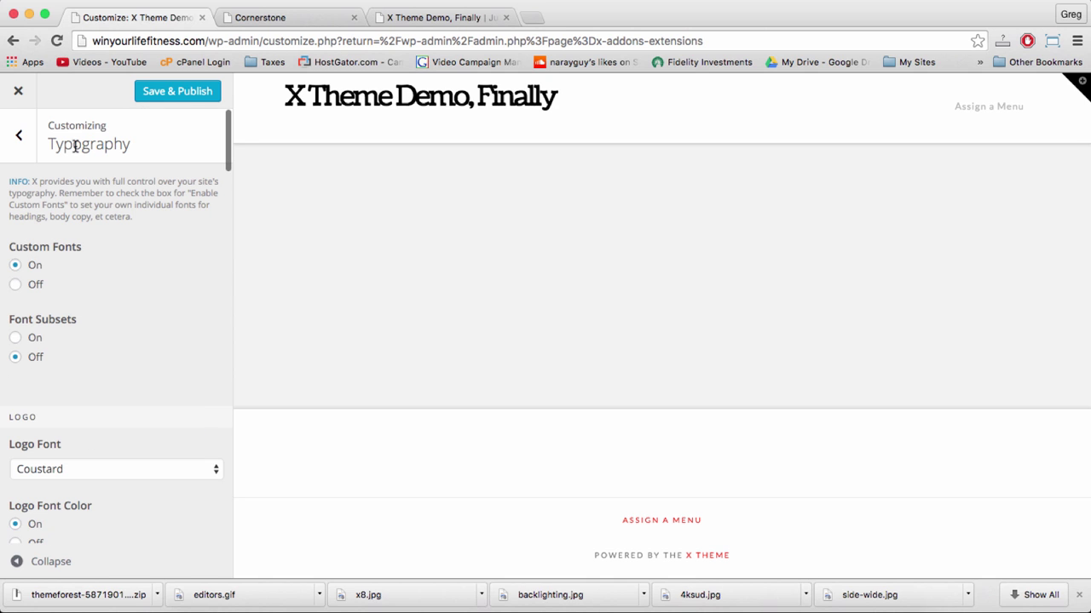
click(174, 86)
- In Header settings, change Navbar Top Logo Alignment from 13 to 25 and Save & Publish
click(19, 134)
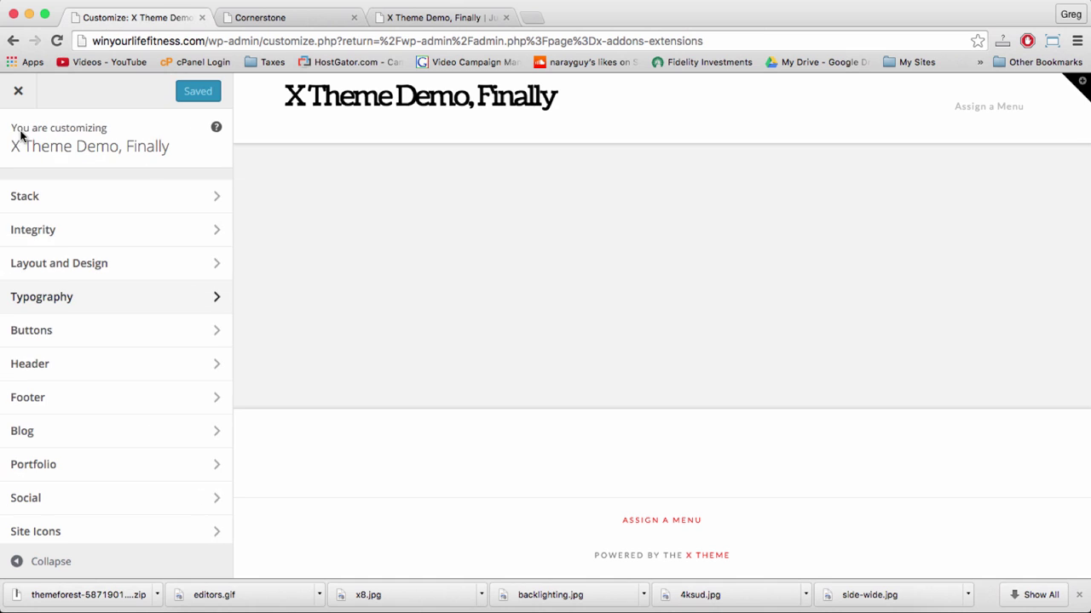
click(203, 367)
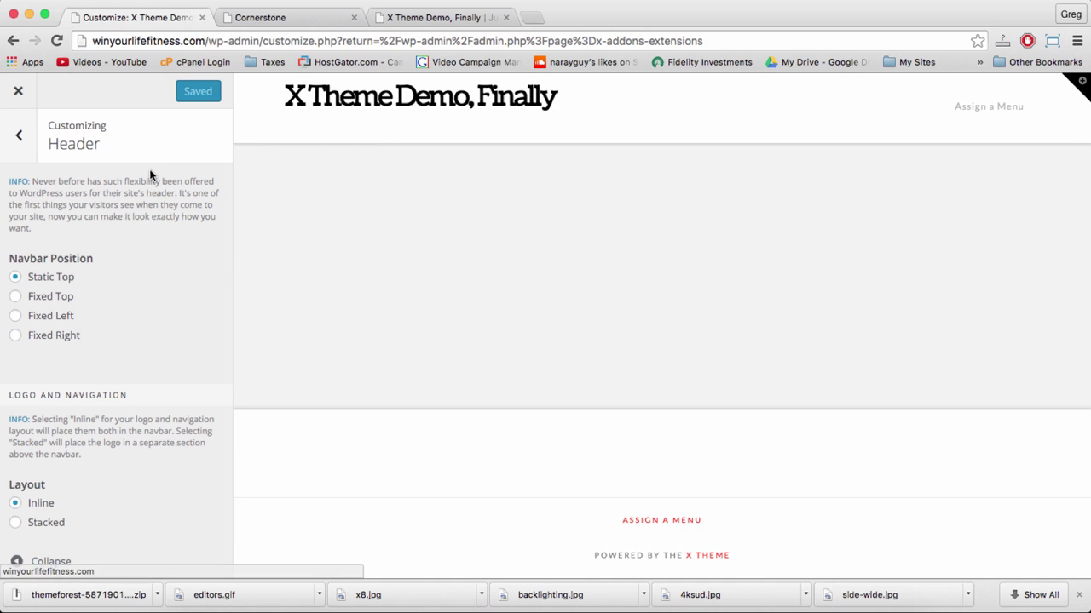
scroll(174, 304, down, 5)
scroll(174, 304, down, 5)
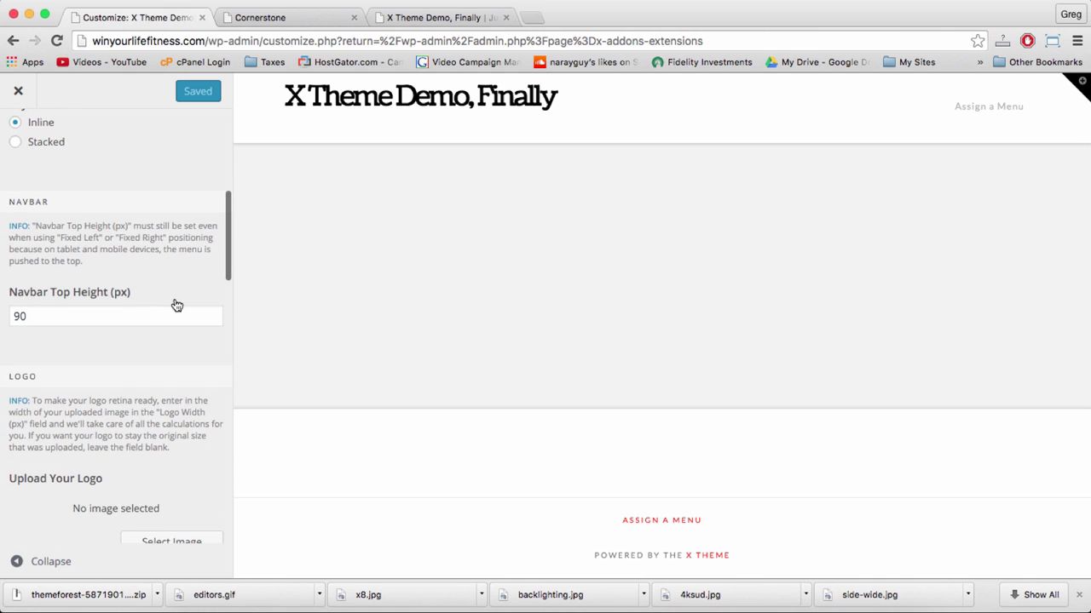
scroll(175, 304, down, 20)
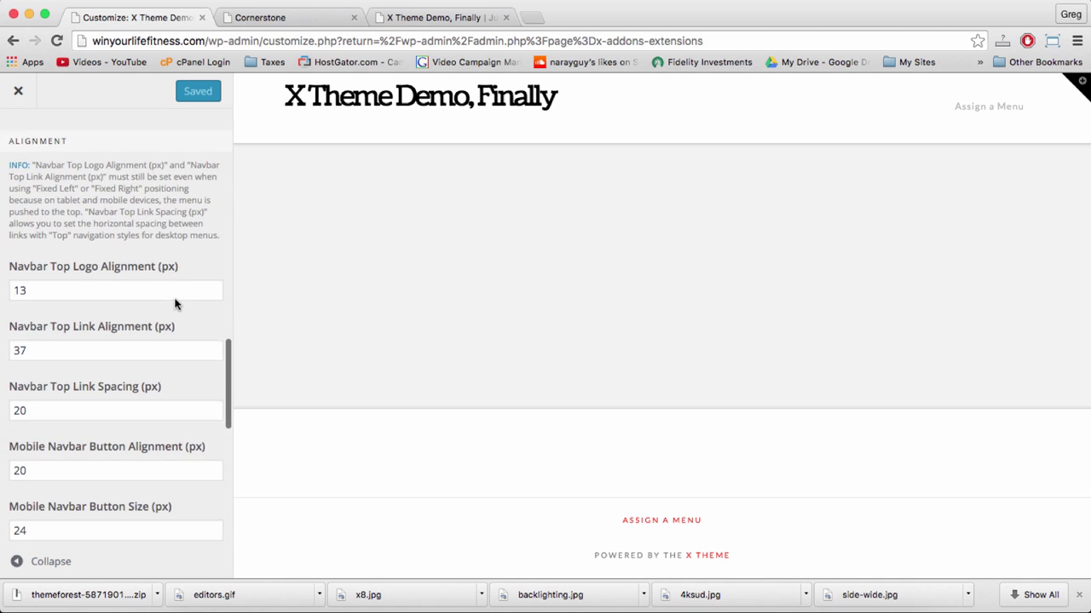
scroll(175, 304, down, 1)
double_click(37, 241)
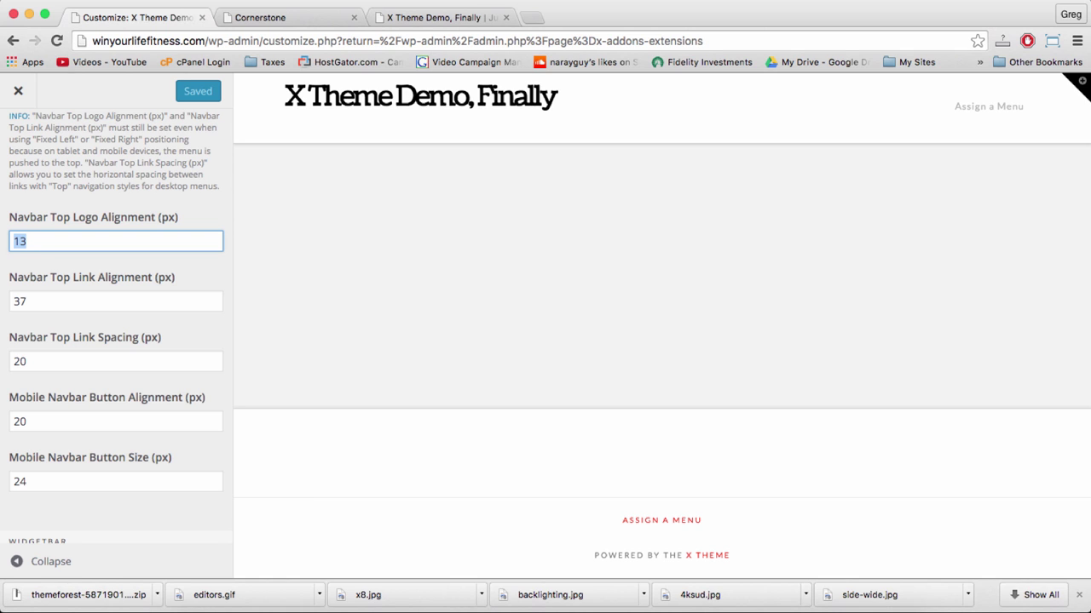
text(20)
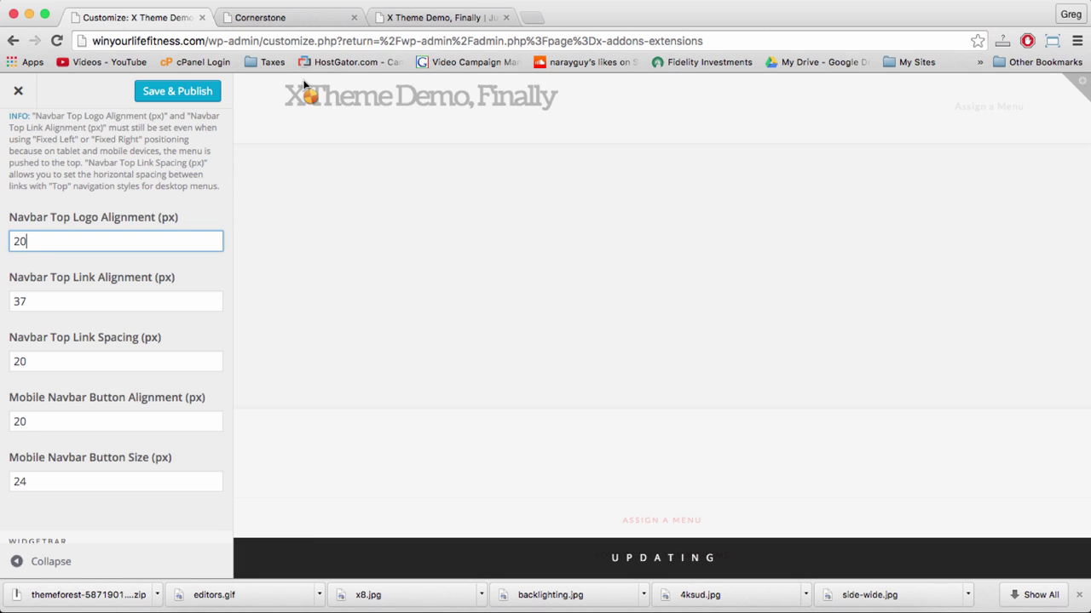
double_click(69, 240)
text(25)
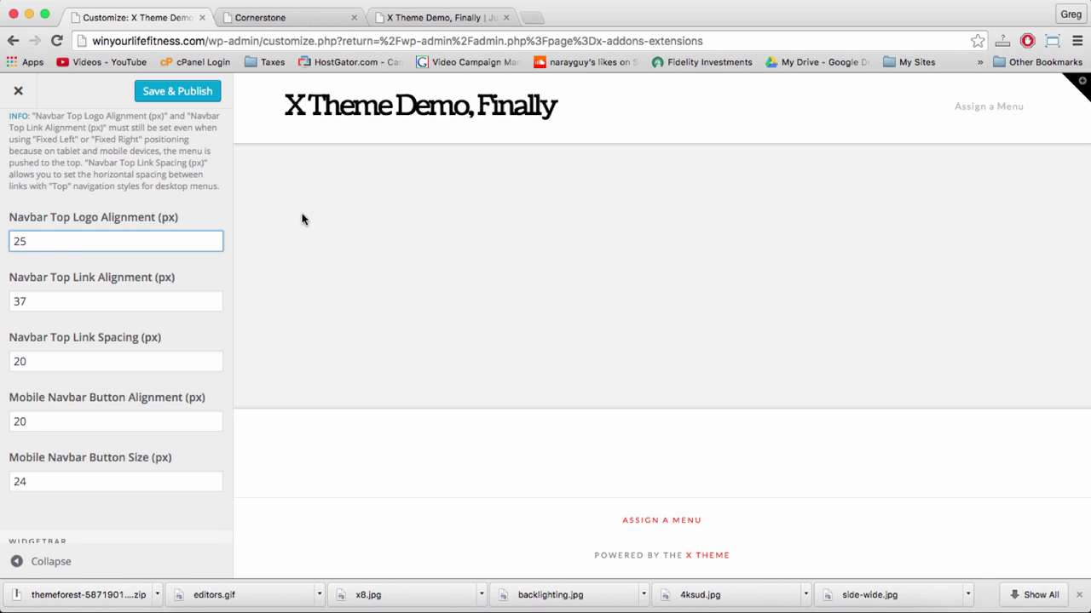
click(188, 92)
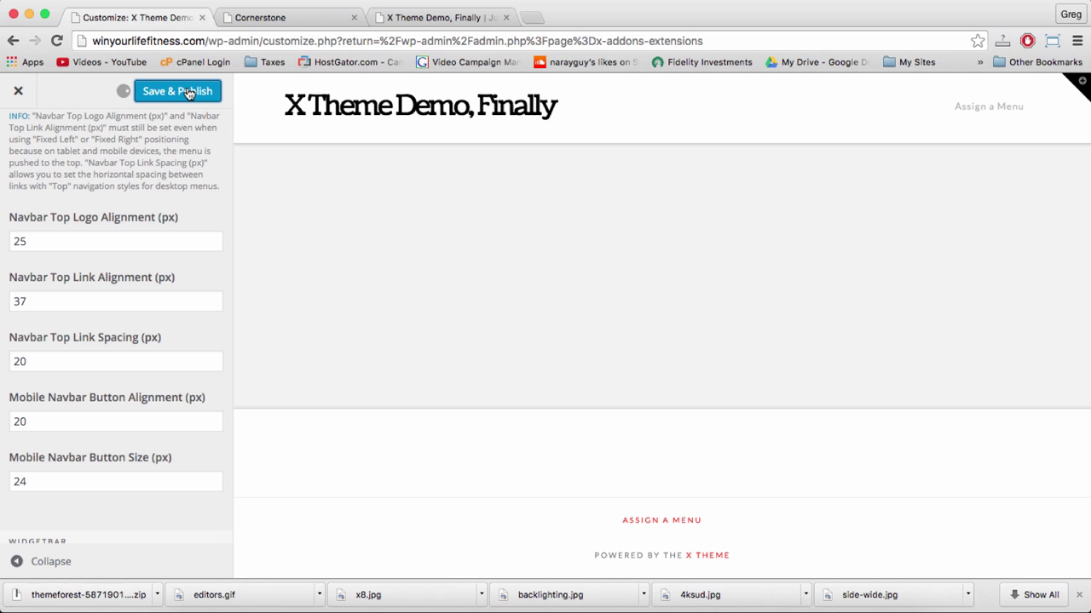
- Check the live site, then return to the Front Page in Cornerstone
click(282, 16)
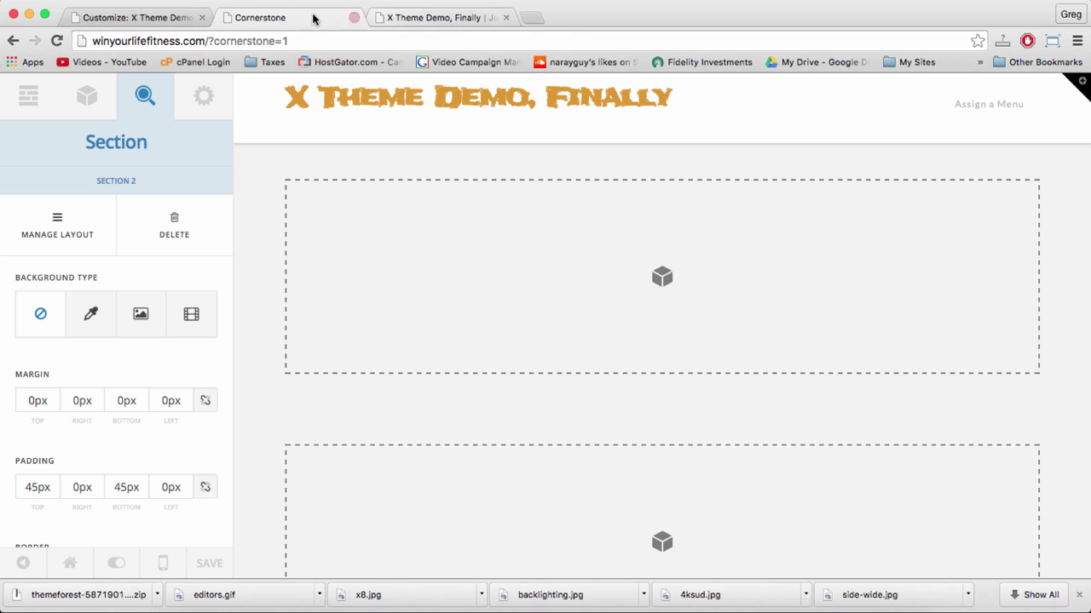
click(384, 17)
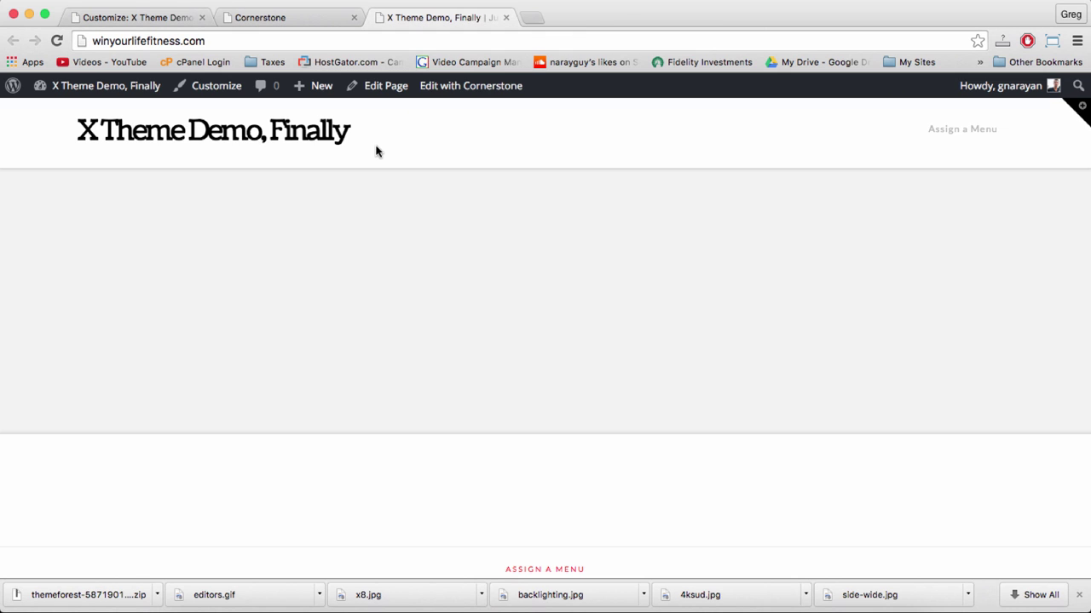
click(308, 18)
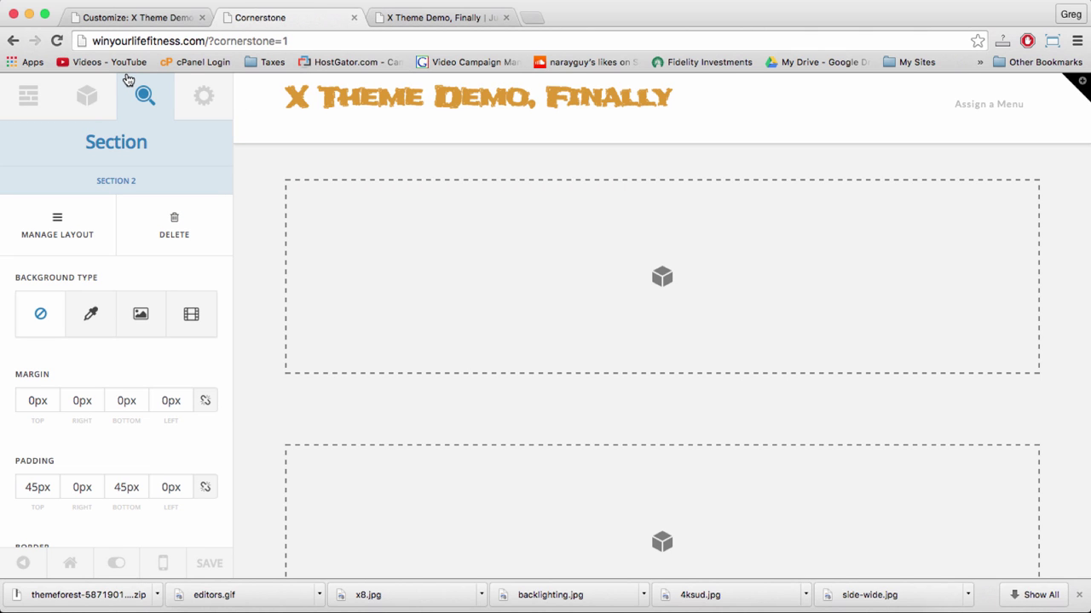
- Drag a Text element from the Elements list into the Front Page's top section
click(94, 104)
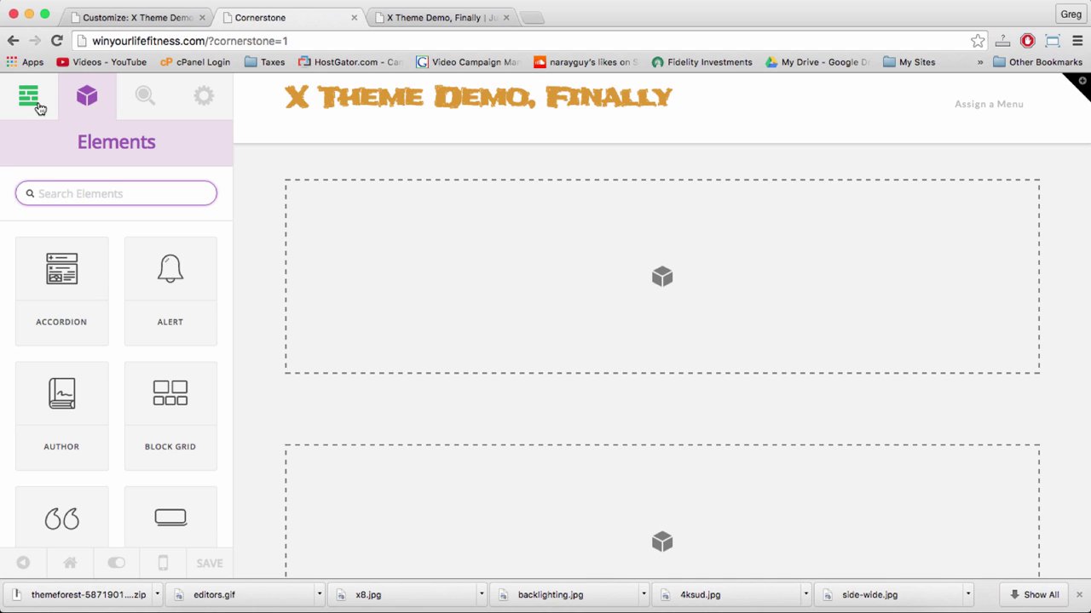
scroll(225, 320, down, 2)
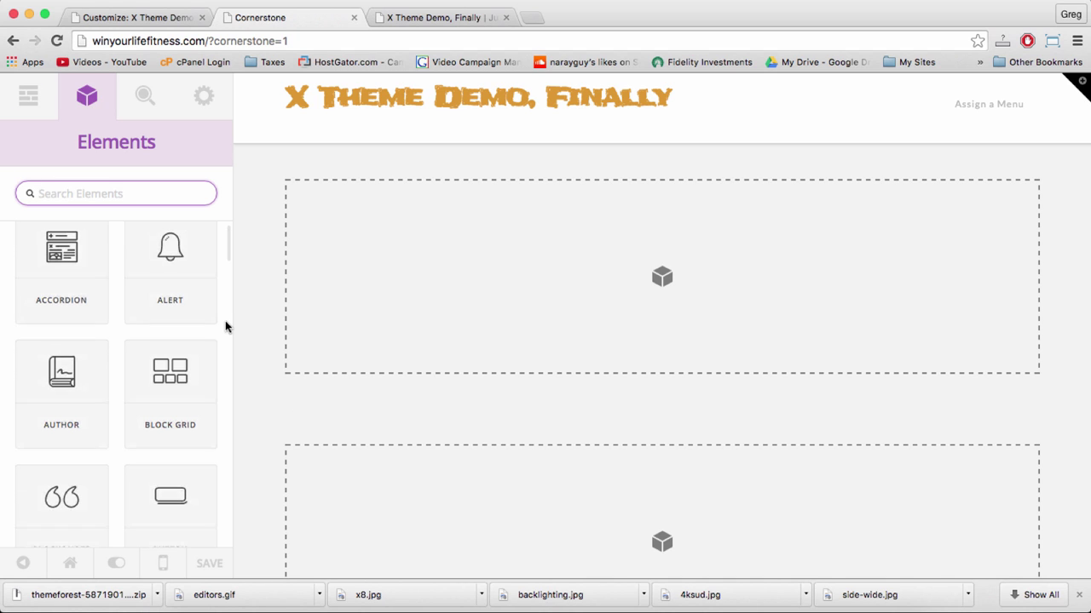
click(28, 95)
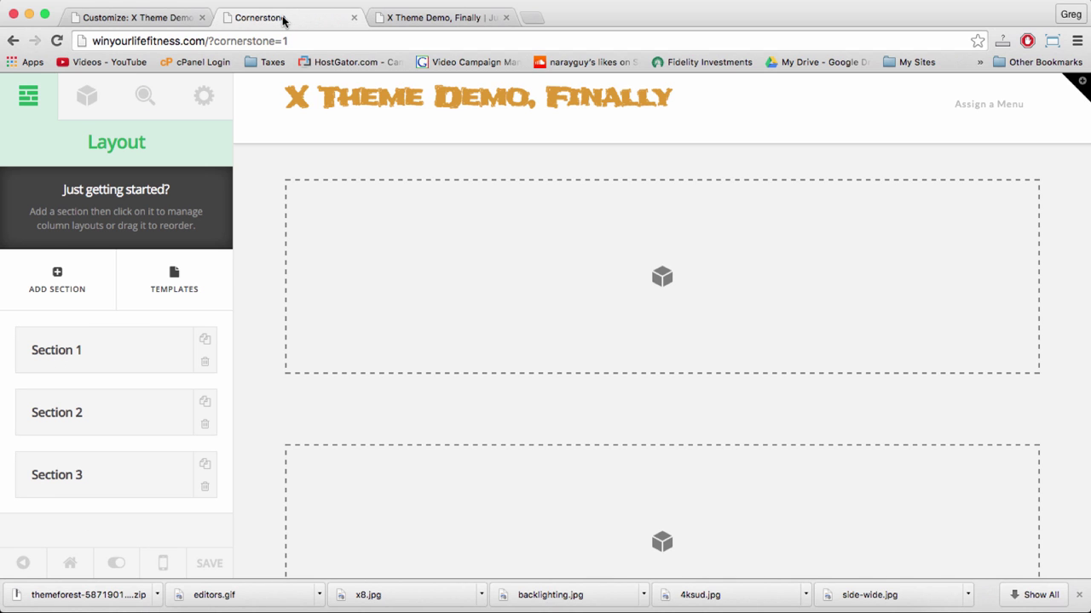
click(84, 82)
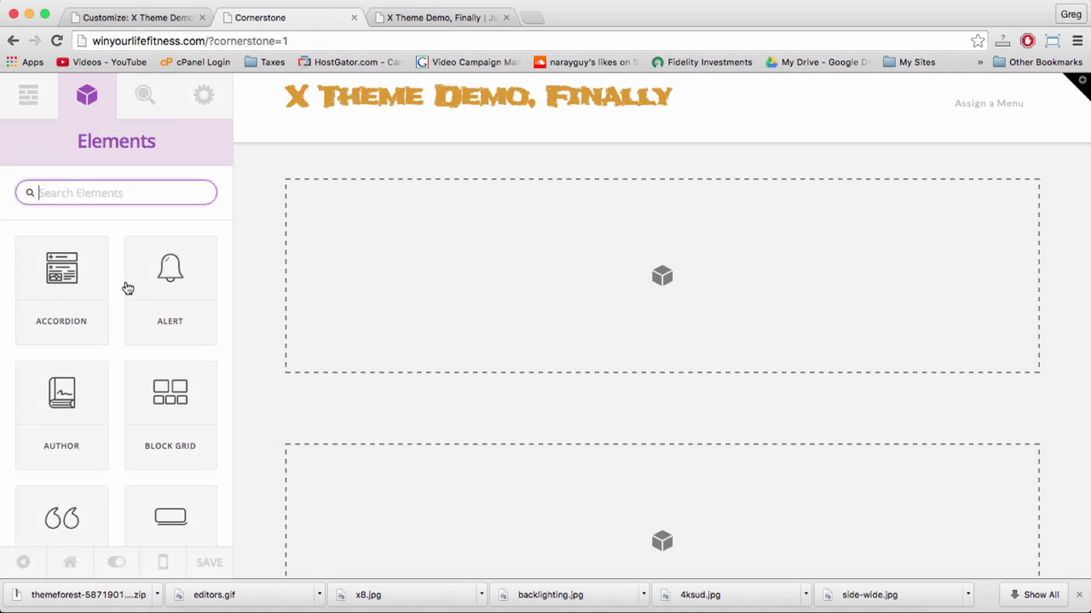
scroll(127, 287, down, 10)
scroll(127, 287, down, 15)
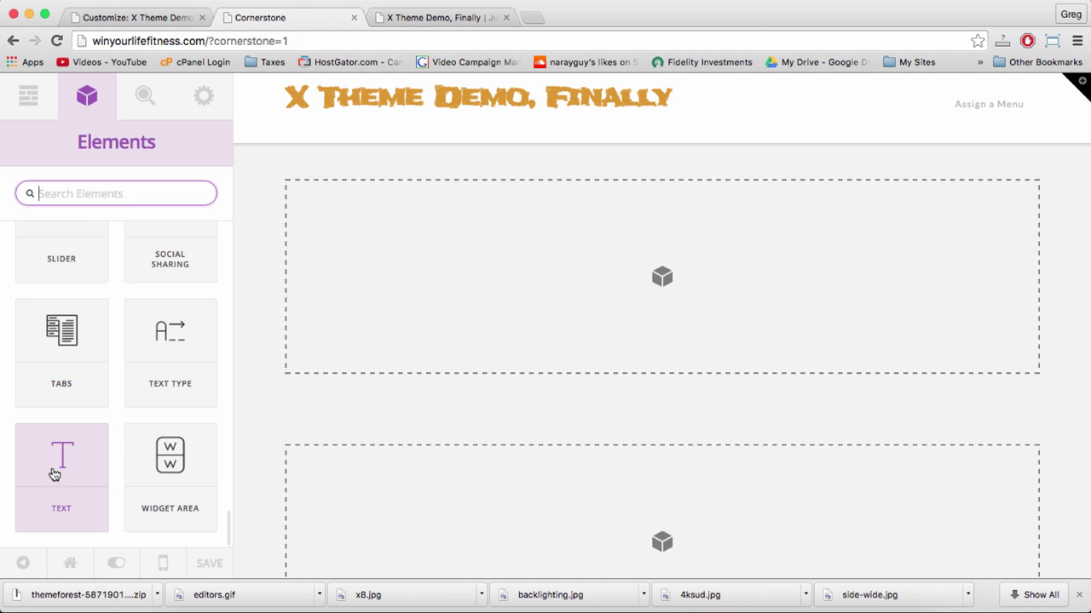
click(75, 463)
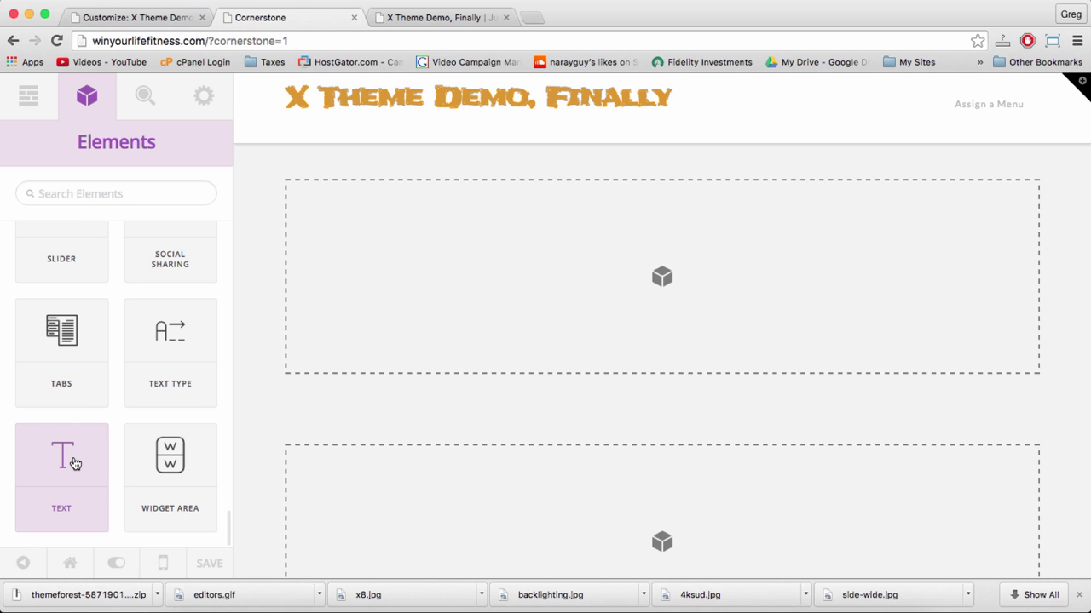
drag(272, 307, 406, 282)
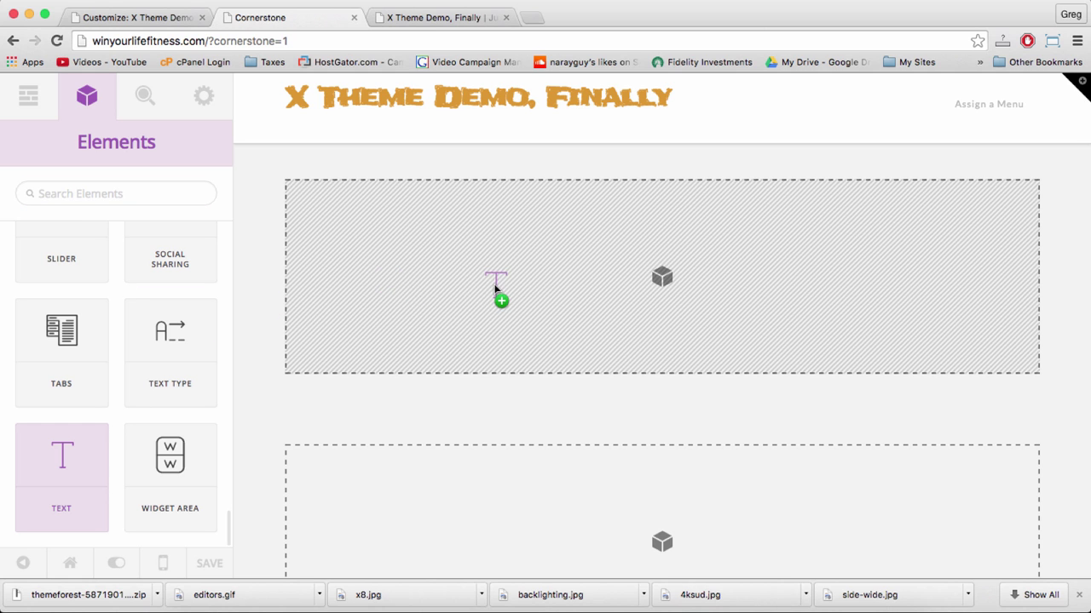
drag(495, 288, 494, 291)
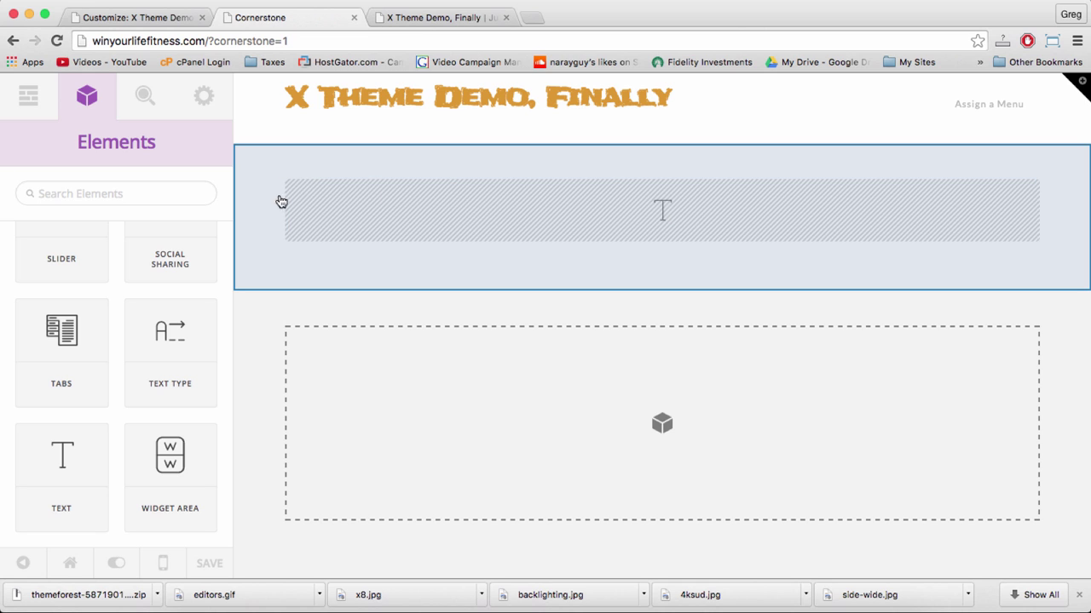
- Enter 'WELCOME TO MY SITE' in the text block and centre it
click(663, 210)
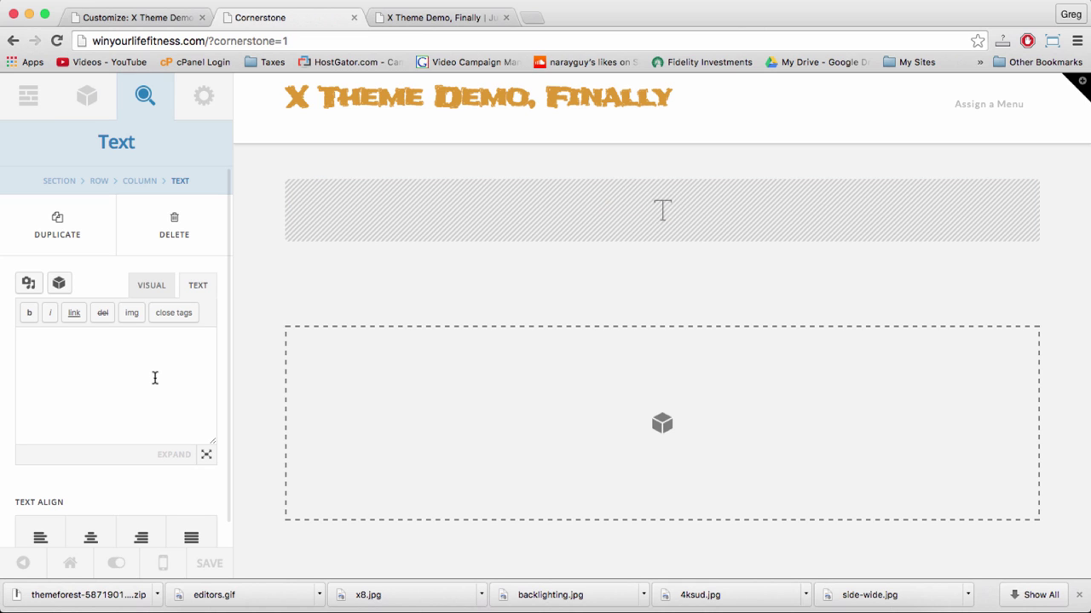
text(WELCOME TO MY SITE)
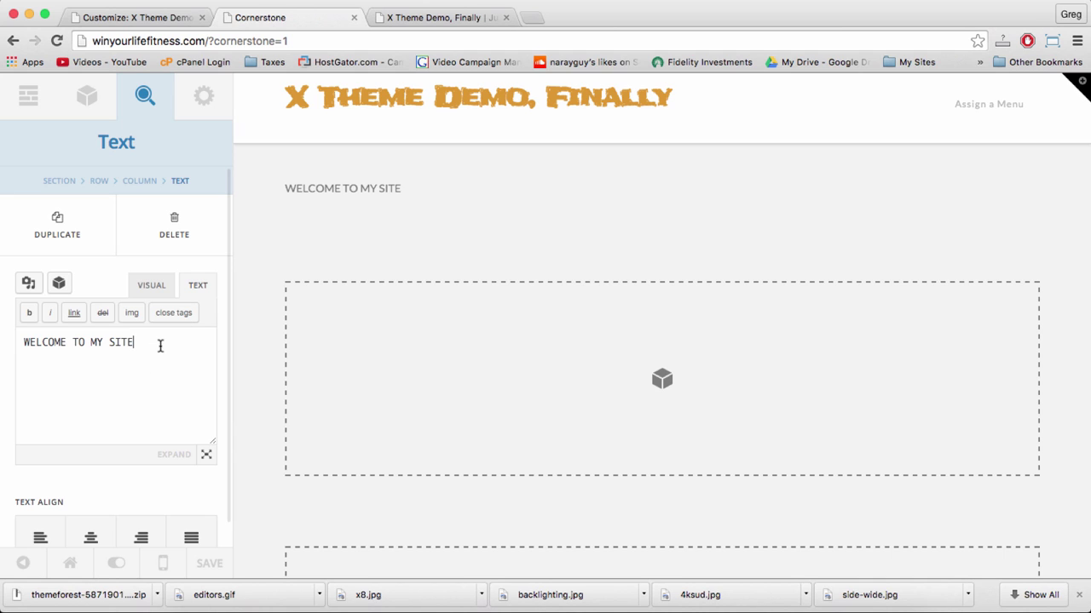
drag(145, 344, 7, 341)
click(150, 289)
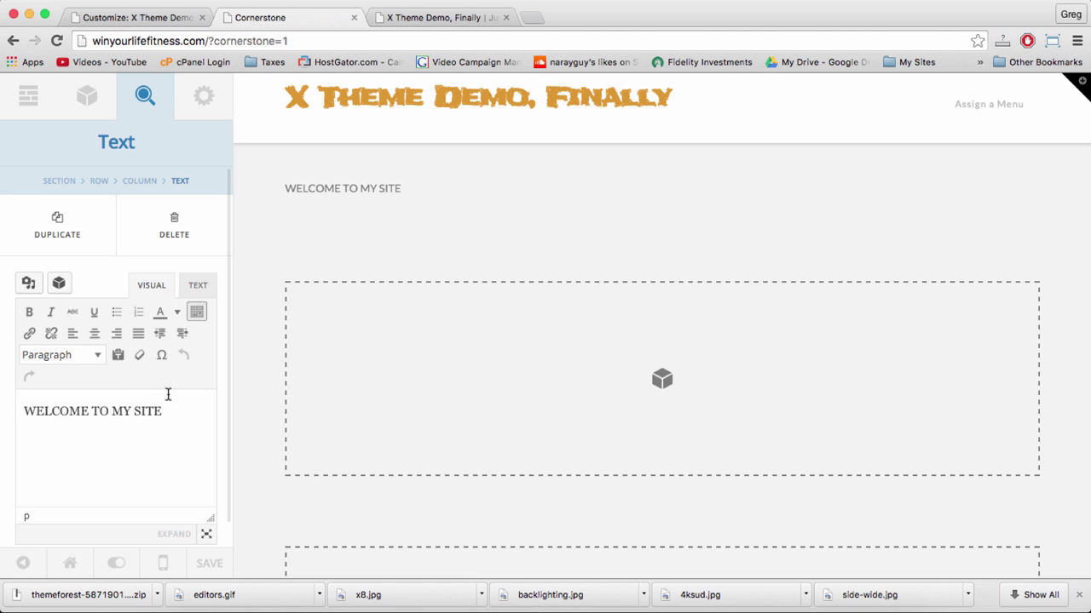
drag(171, 406, 5, 397)
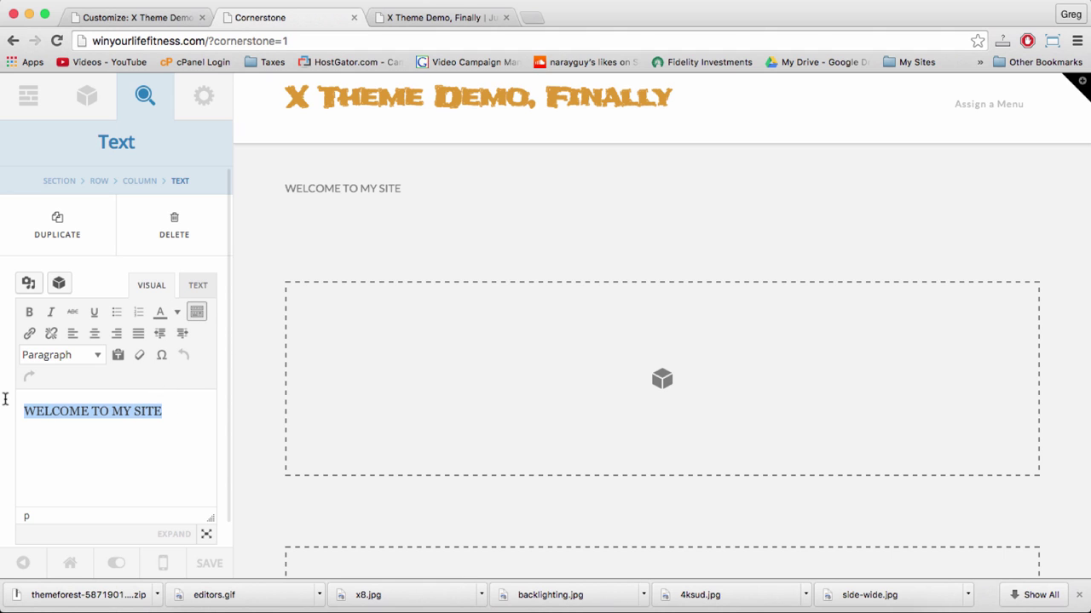
click(93, 334)
- Format the welcome text as Heading 1, check its HTML, and open the section settings
click(97, 355)
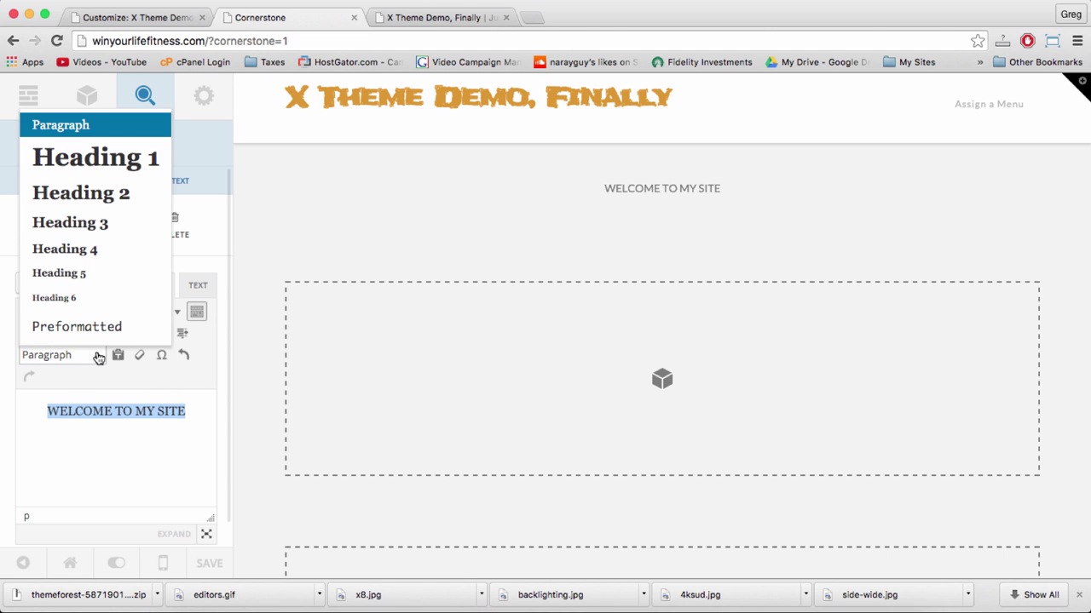
click(89, 155)
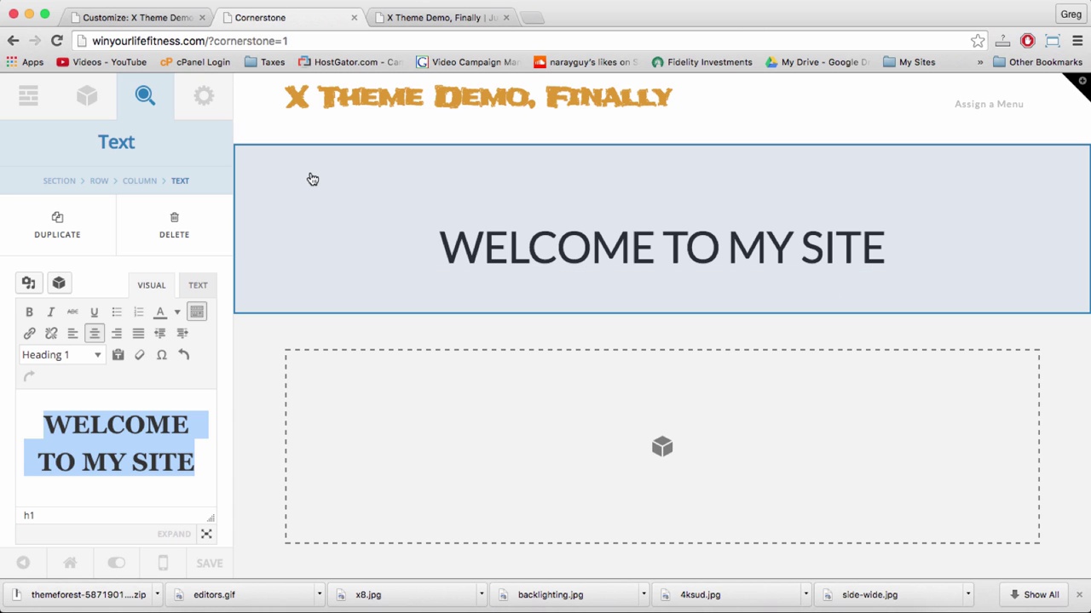
click(384, 233)
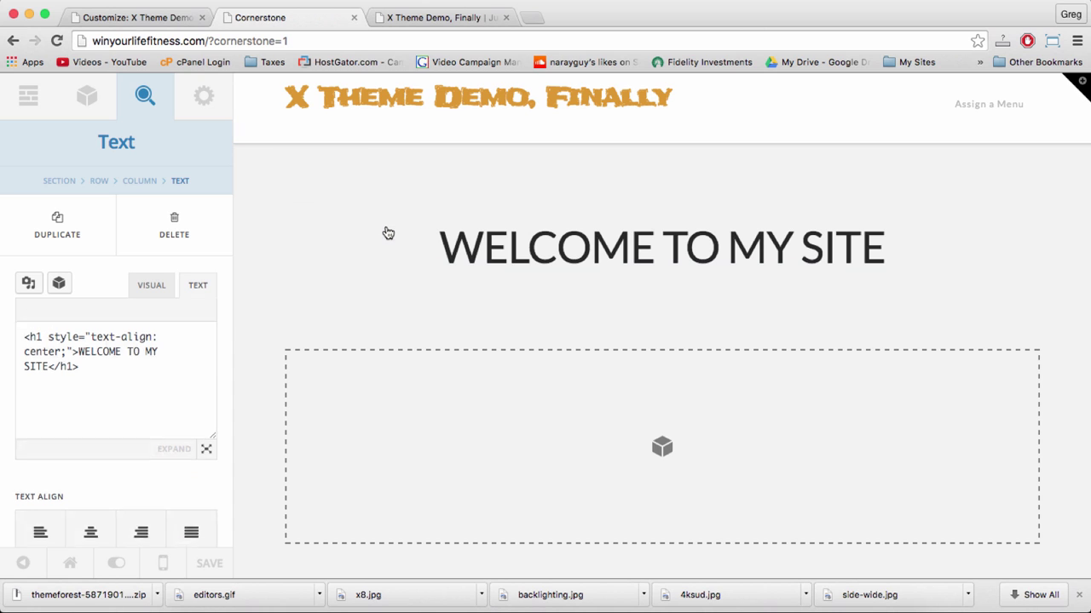
click(264, 170)
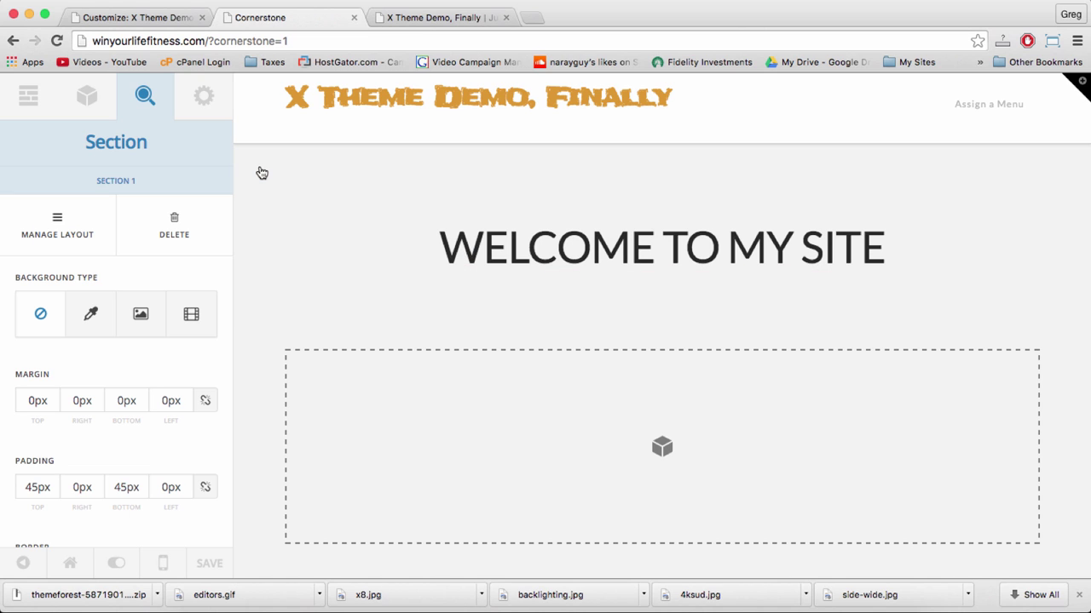
- Set Section 1's background type to Image and begin choosing the background image
click(445, 252)
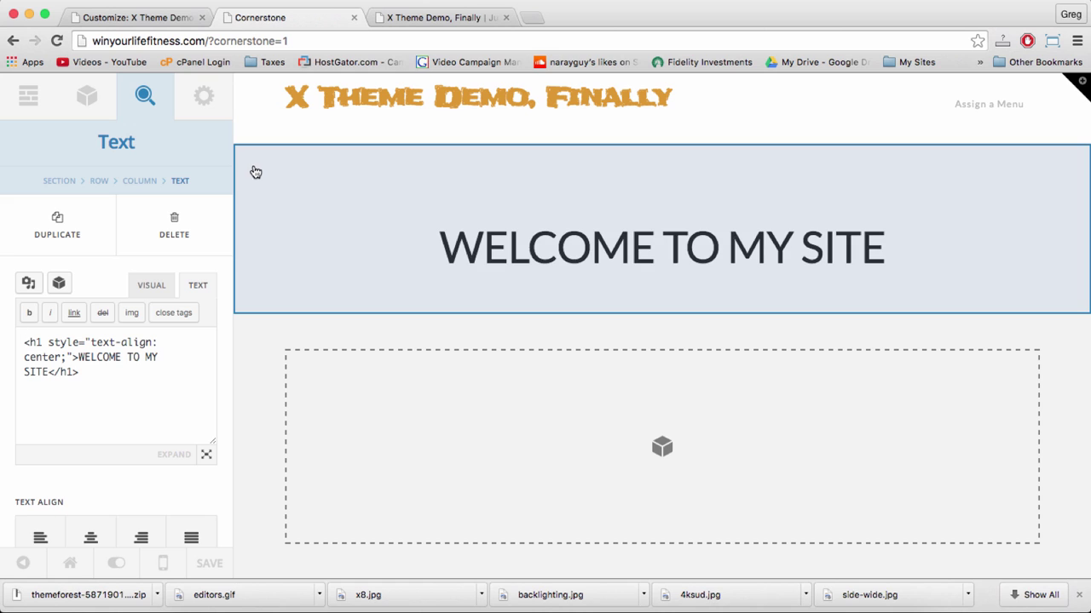
click(255, 172)
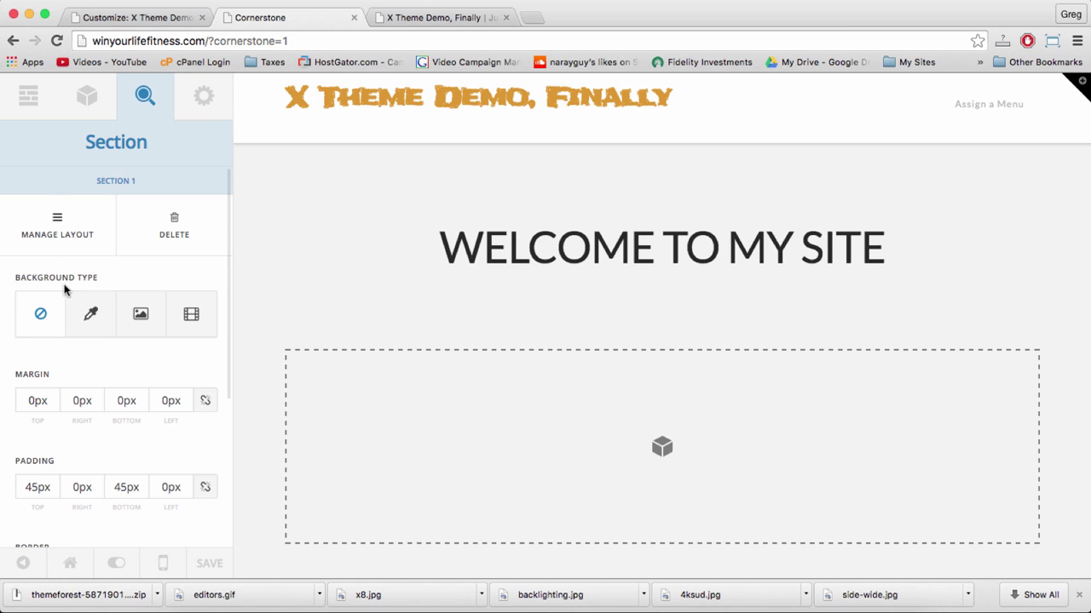
click(140, 315)
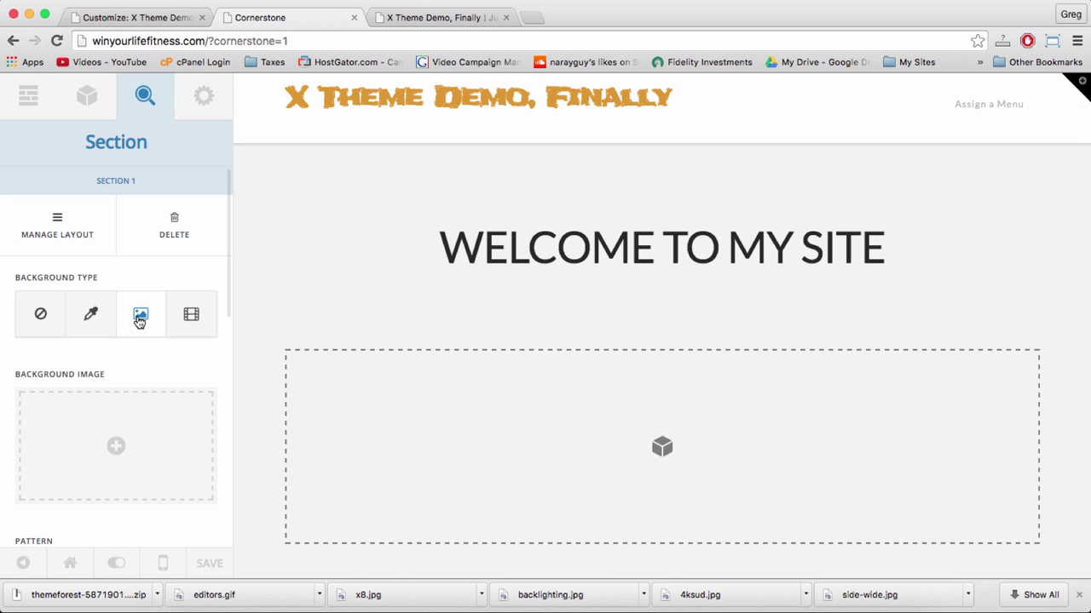
scroll(111, 449, down, 1)
scroll(109, 255, down, 4)
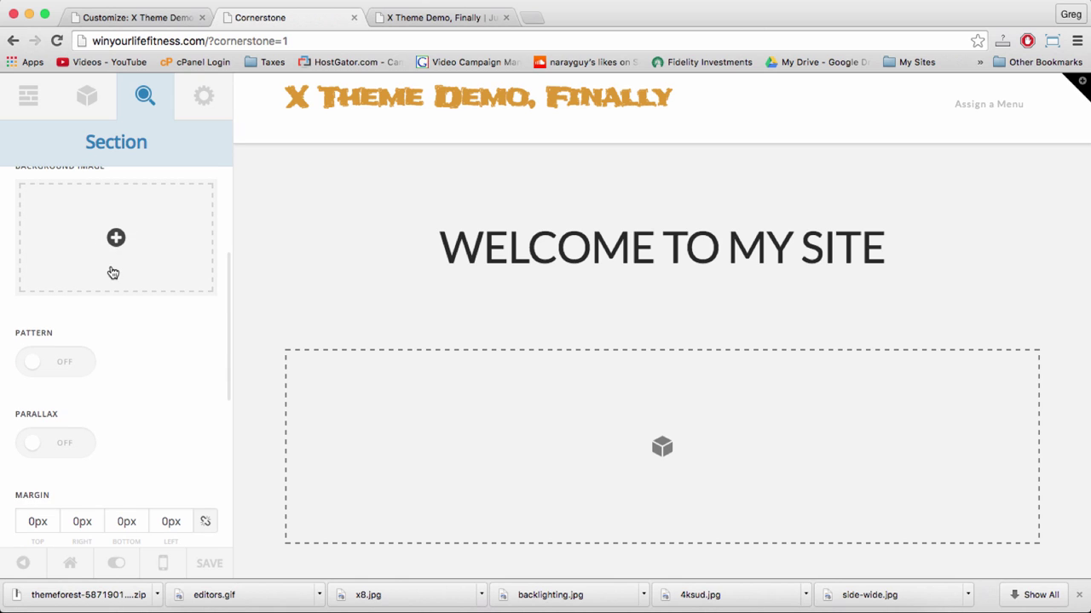
scroll(112, 270, up, 1)
click(114, 269)
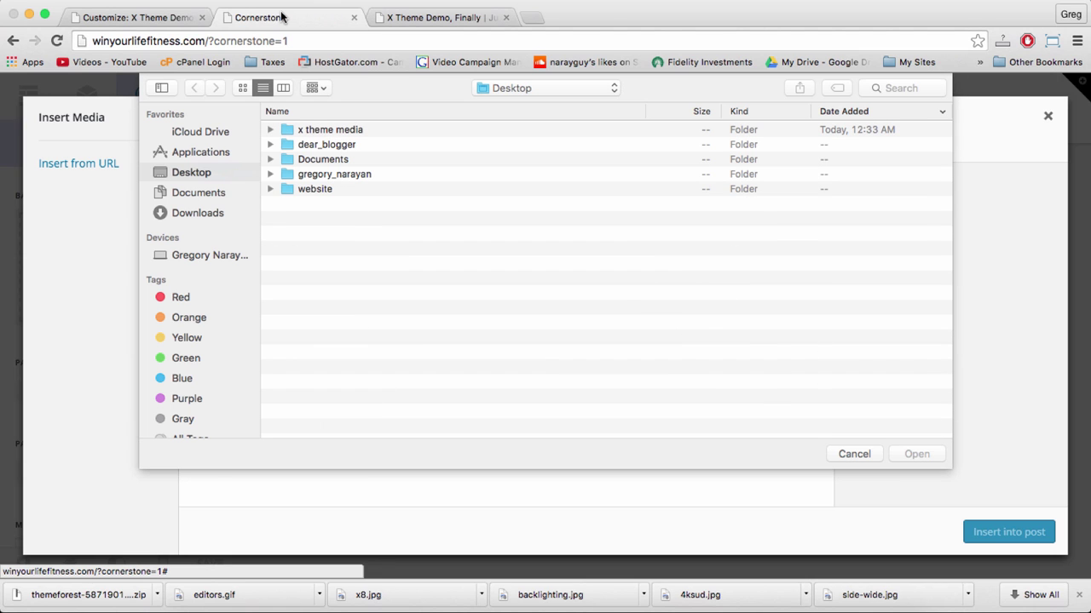
- Upload every image from the x theme media folder and set get-closer.png as the hero section background
double_click(334, 130)
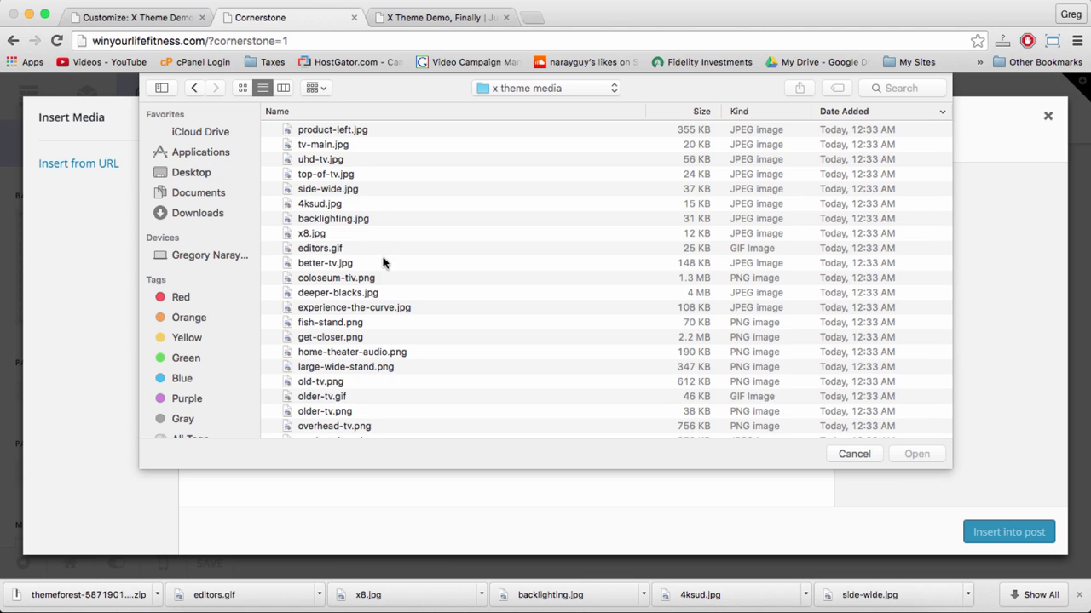
click(354, 306)
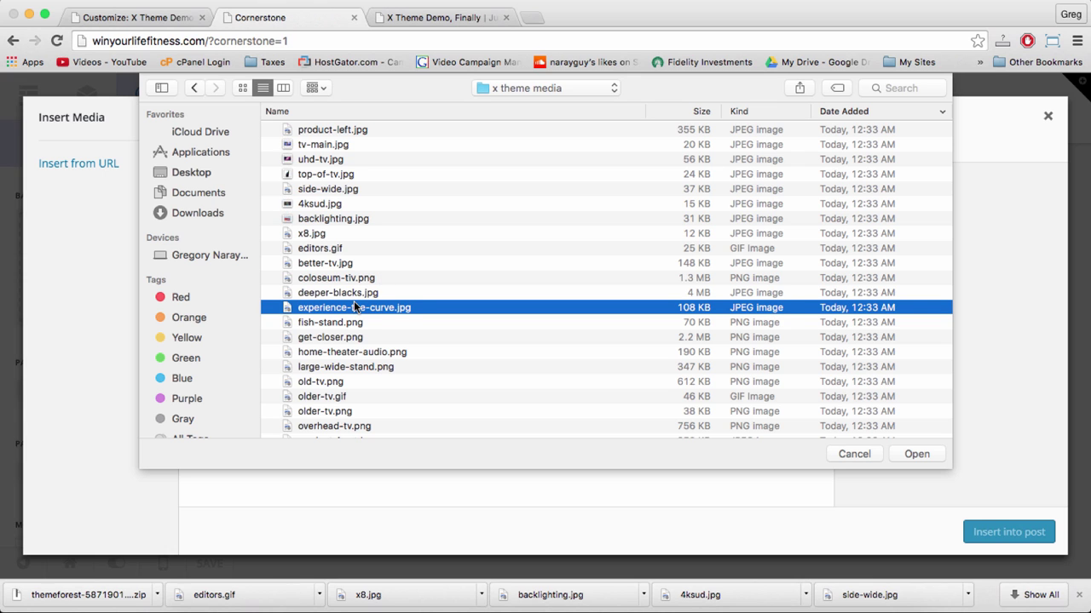
key(super+a)
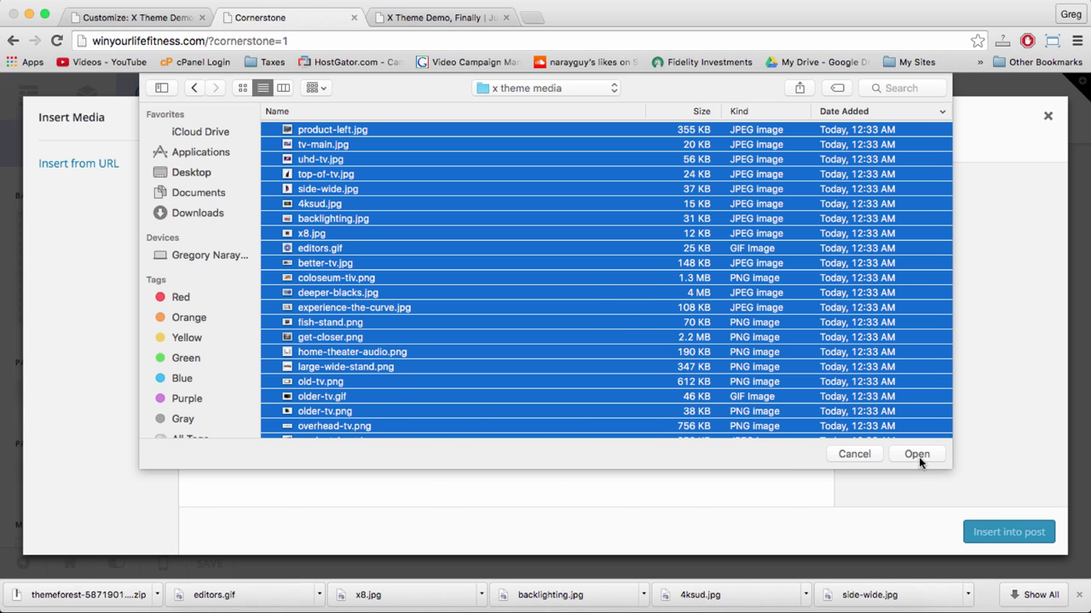
click(917, 454)
click(626, 296)
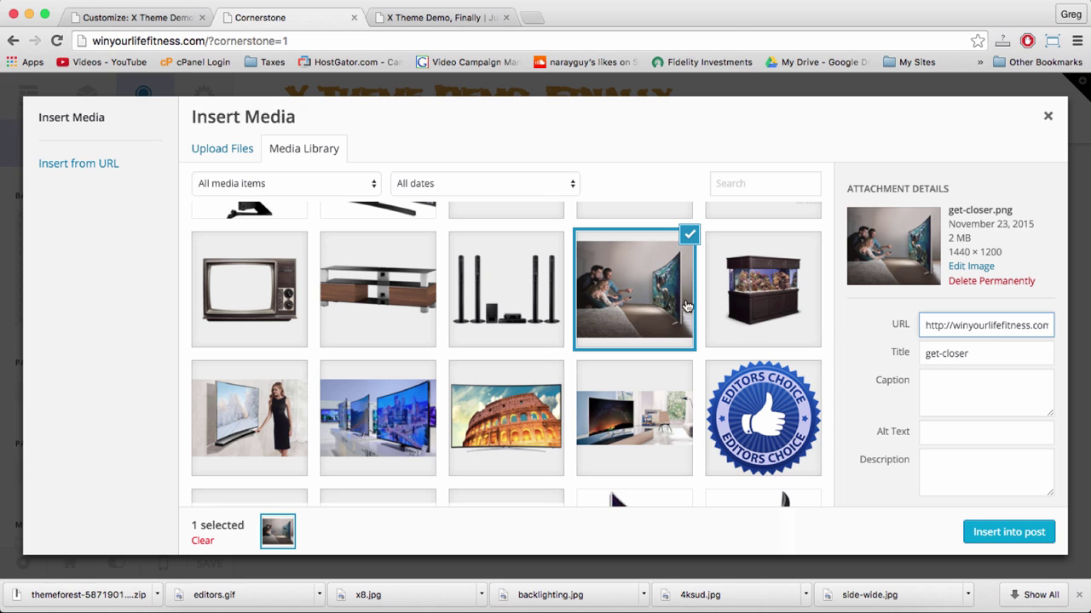
click(992, 543)
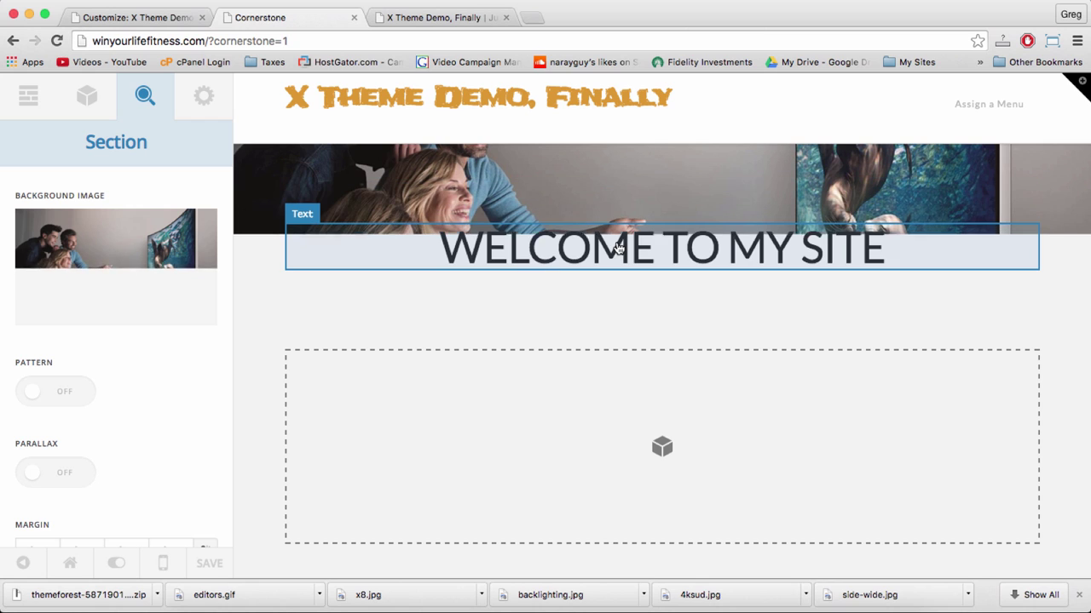
- Add a 'FEEL FREE TO LOOK AROUND' subheading below WELCOME TO MY SITE, followed by blank lines
click(652, 252)
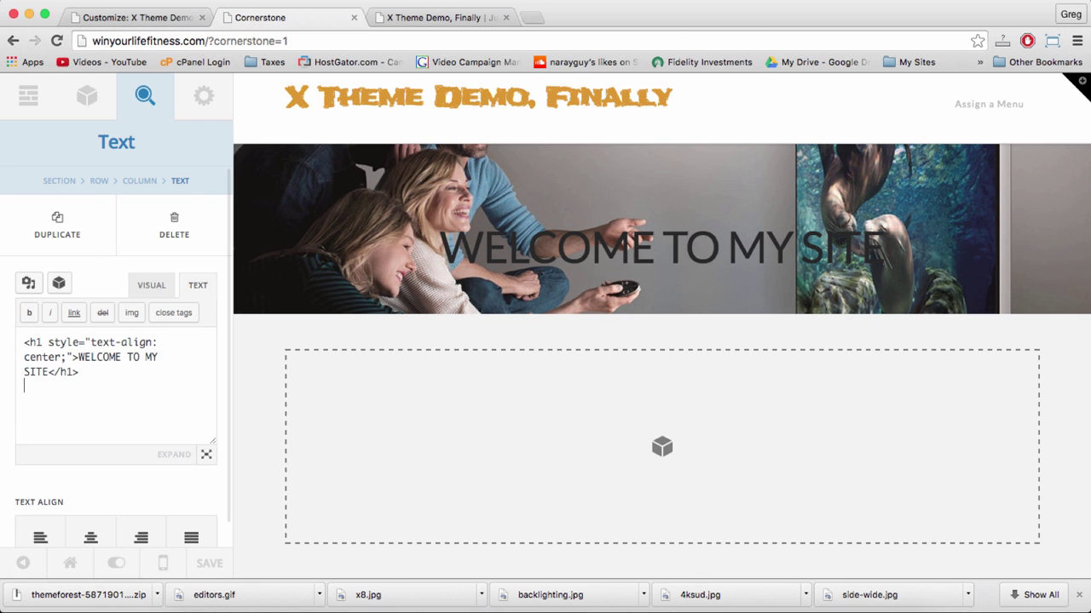
click(151, 287)
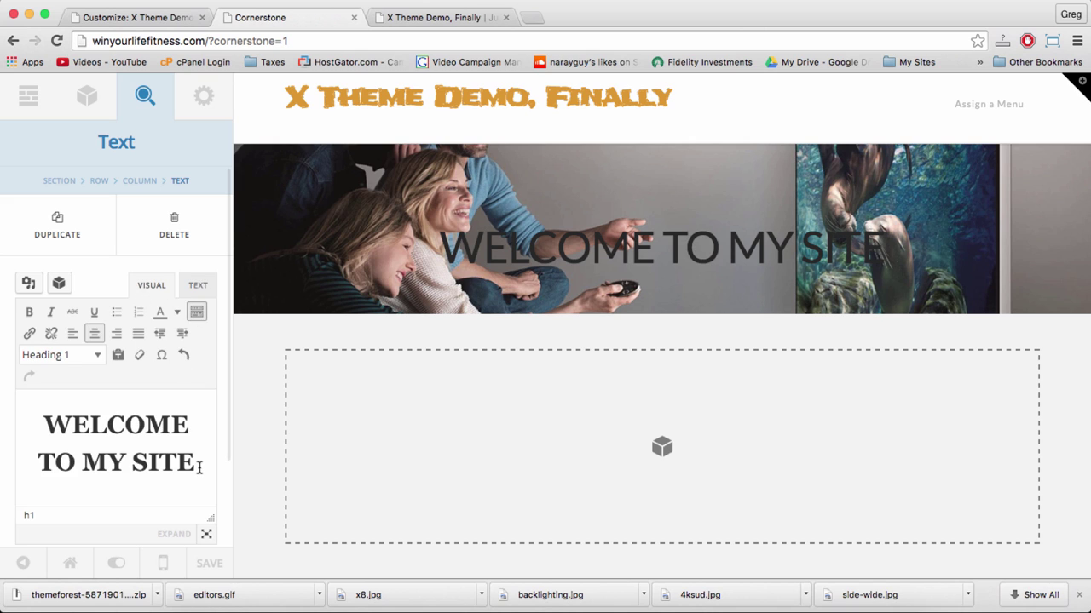
key(Return)
text(FEEL FREE TO LOOK AROUND)
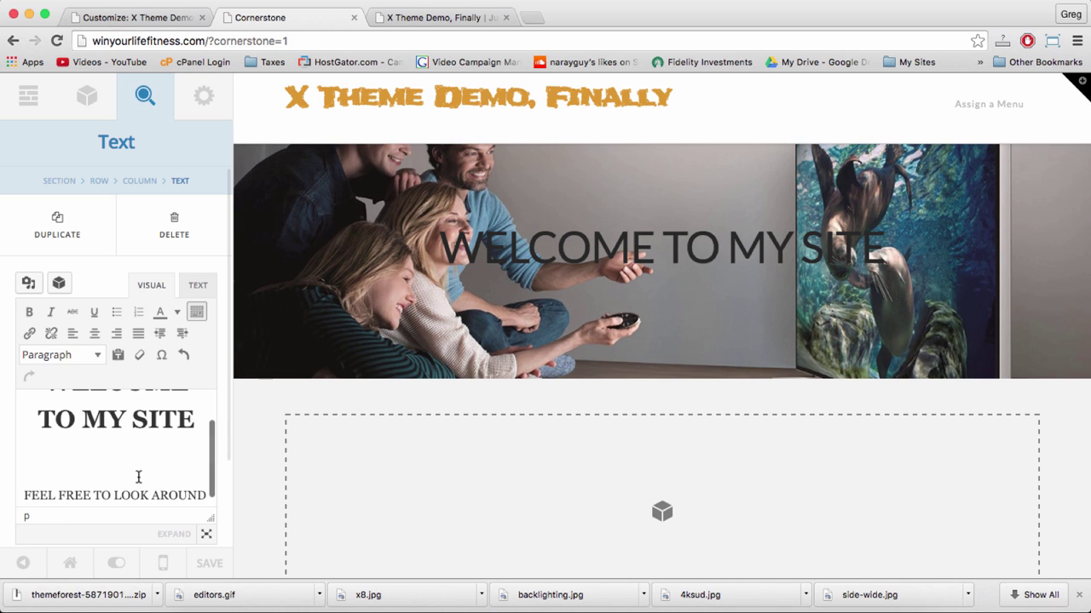
key(Return)
key(Return)
key(Return)
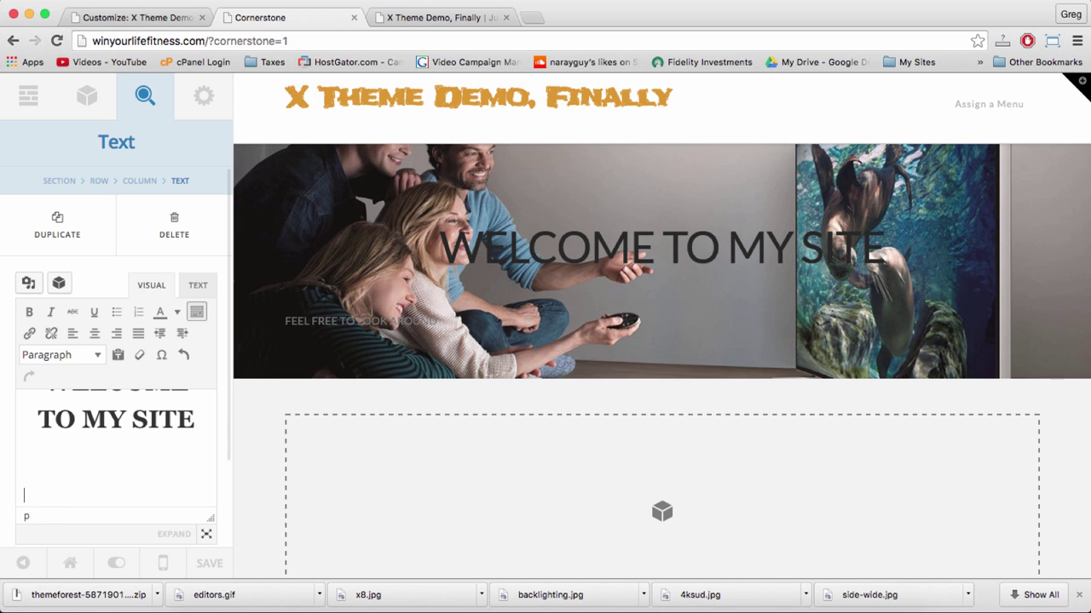
key(Return)
key(Return)
key(Return)
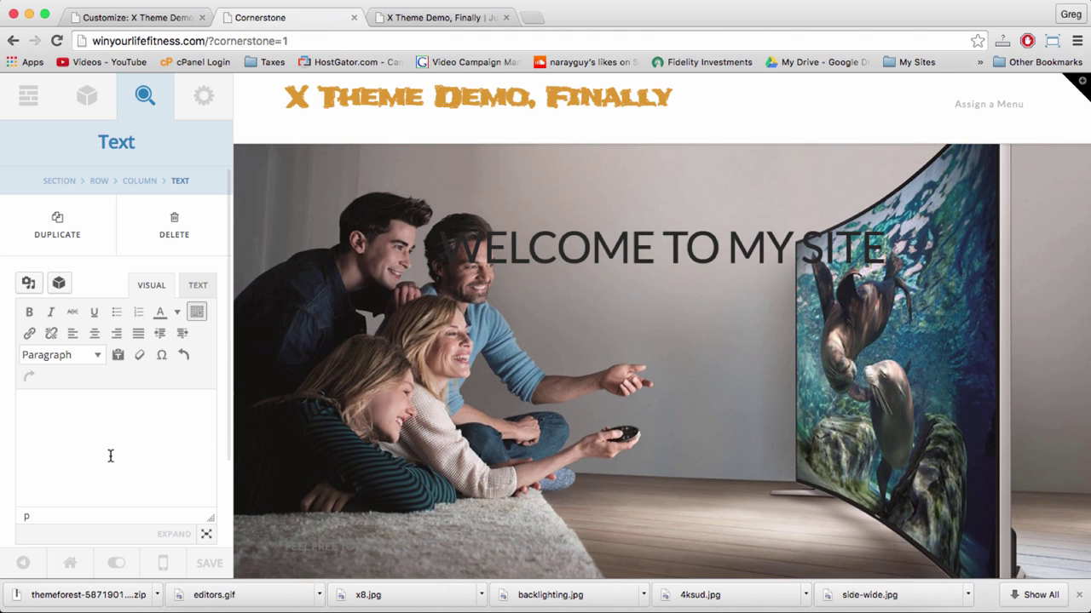
scroll(110, 453, down, 5)
- Centre the subheading, make the hero text white, and save the page
triple_click(87, 369)
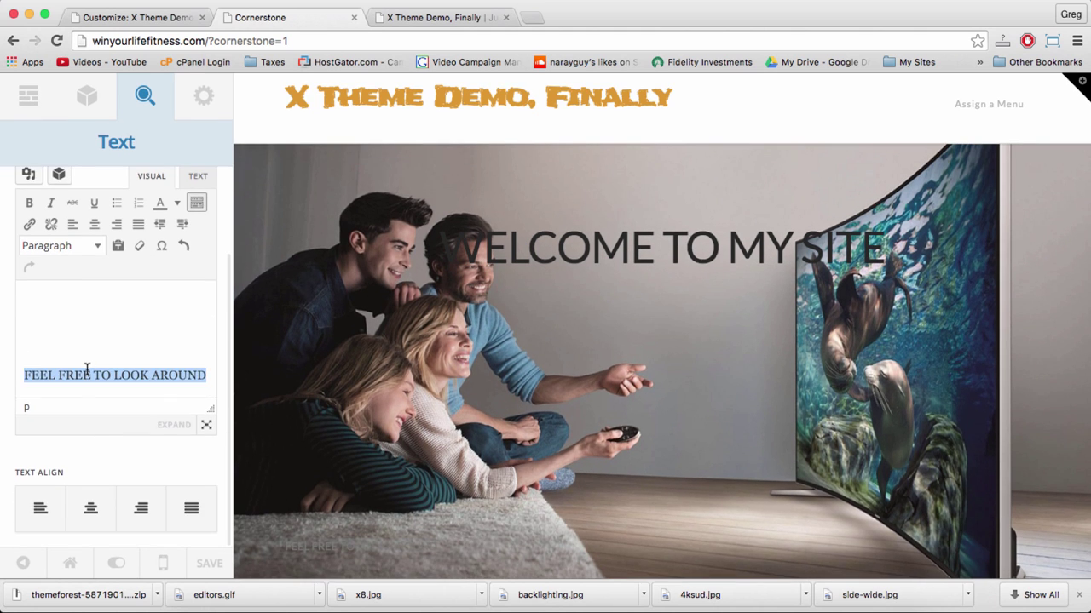
click(94, 223)
key(Left)
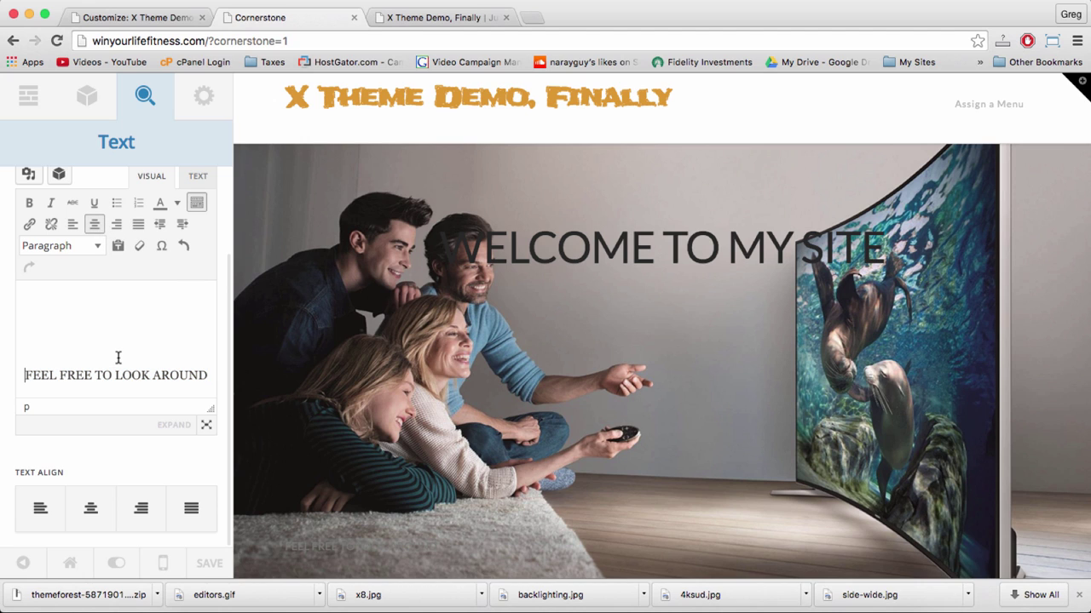
key(super+z)
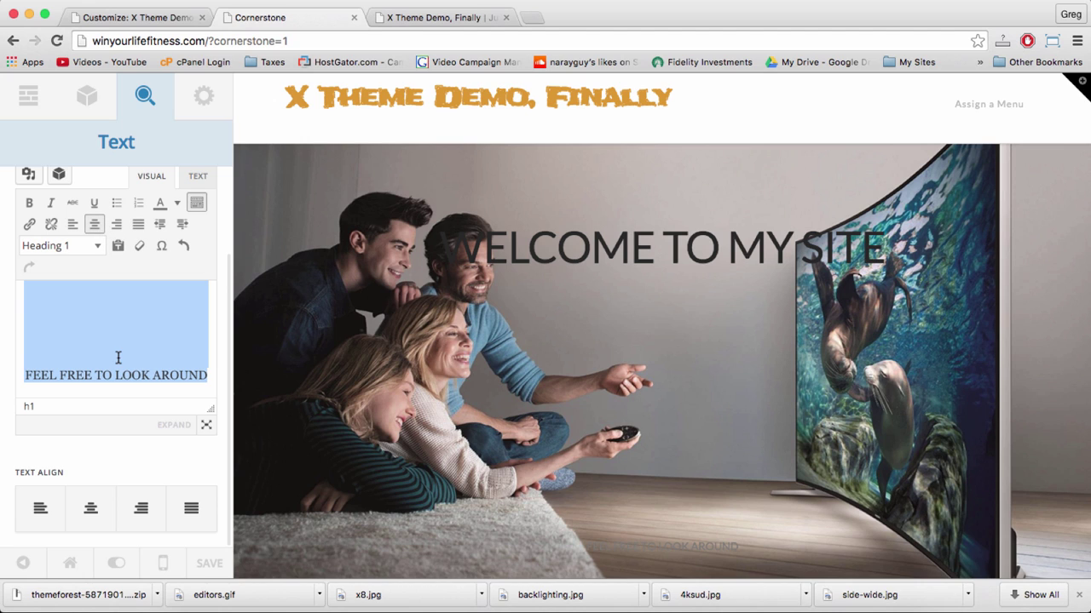
click(177, 204)
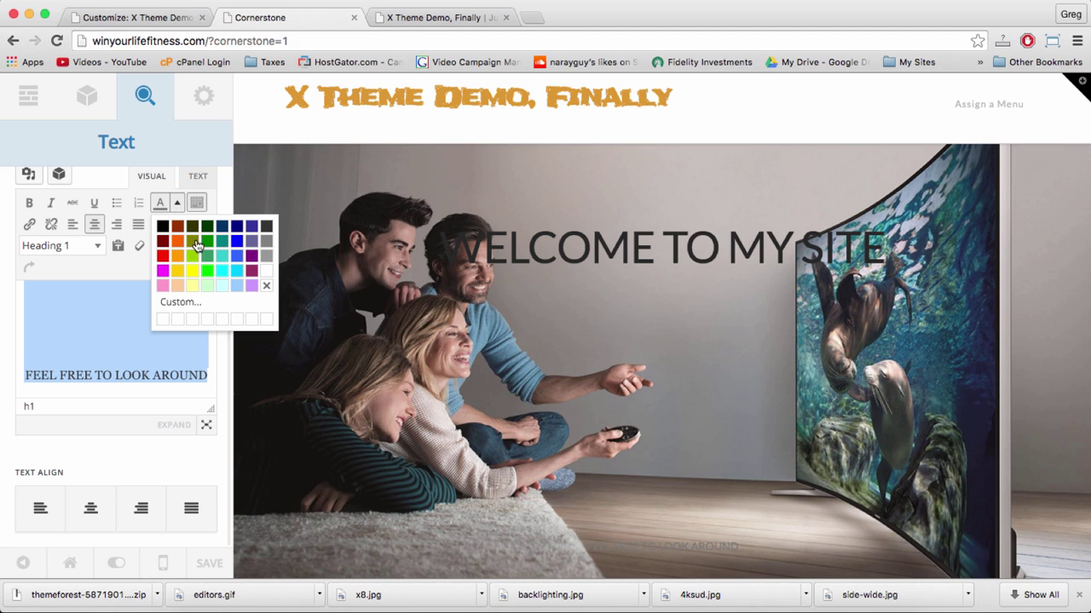
click(260, 265)
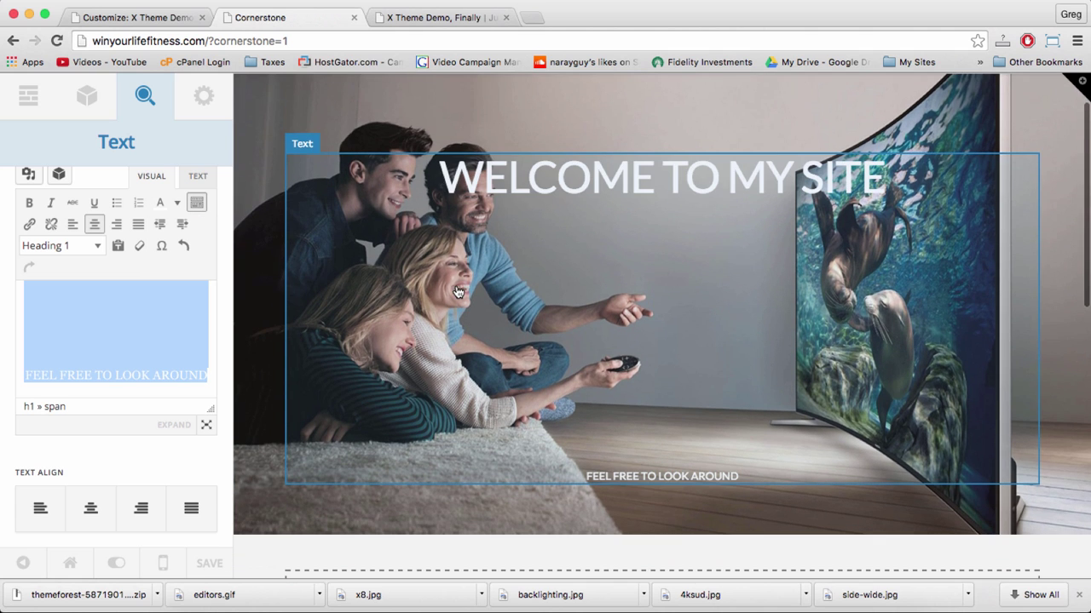
click(209, 563)
- Reload the live homepage in the X Theme Demo tab and scroll to check the photo hero
click(417, 19)
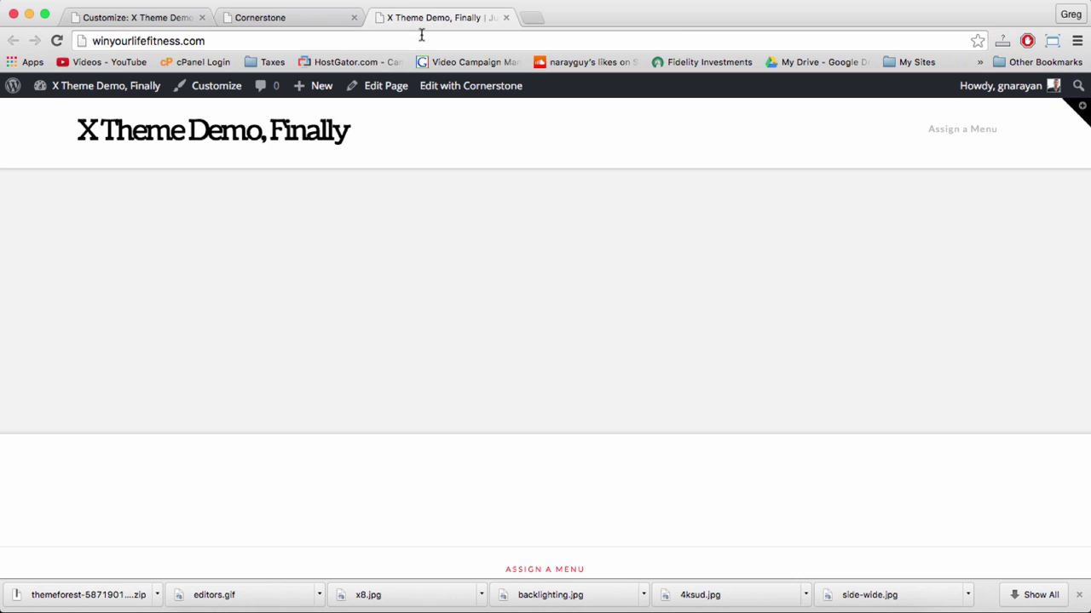
click(419, 40)
key(Return)
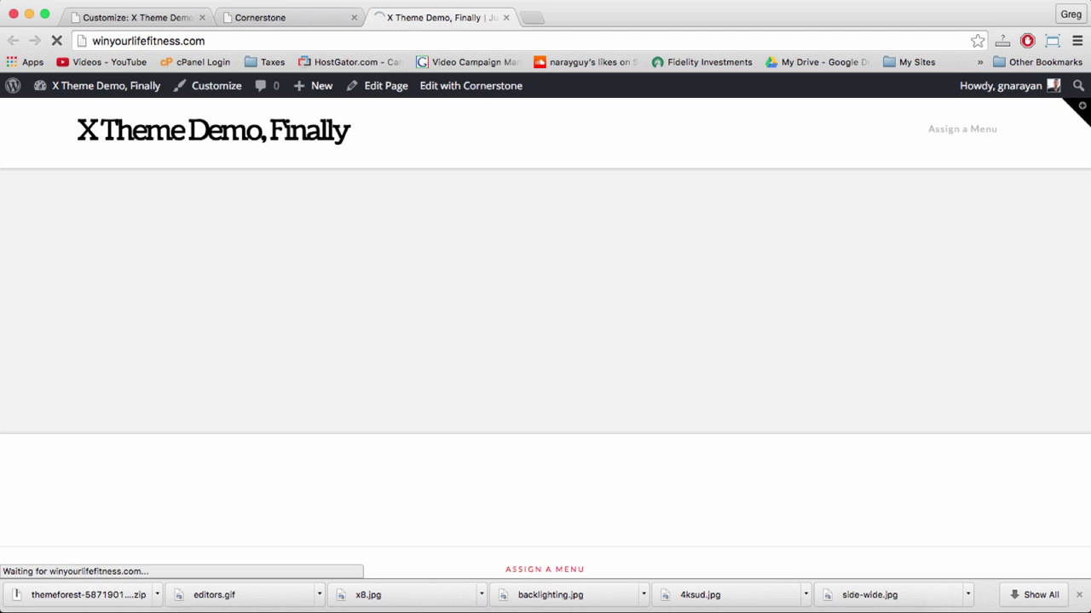
scroll(403, 230, down, 5)
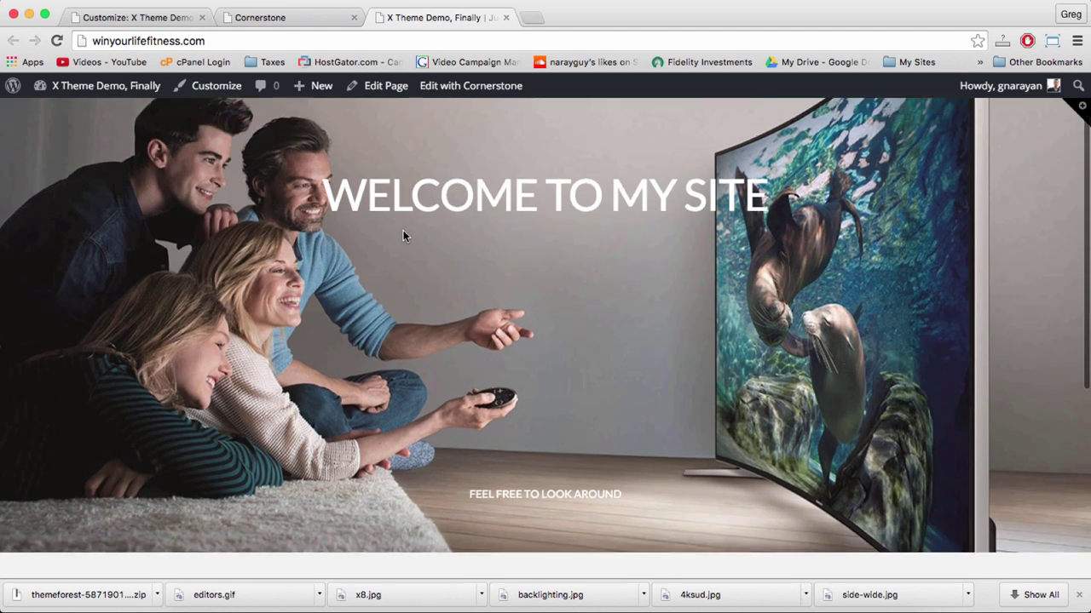
scroll(403, 230, up, 5)
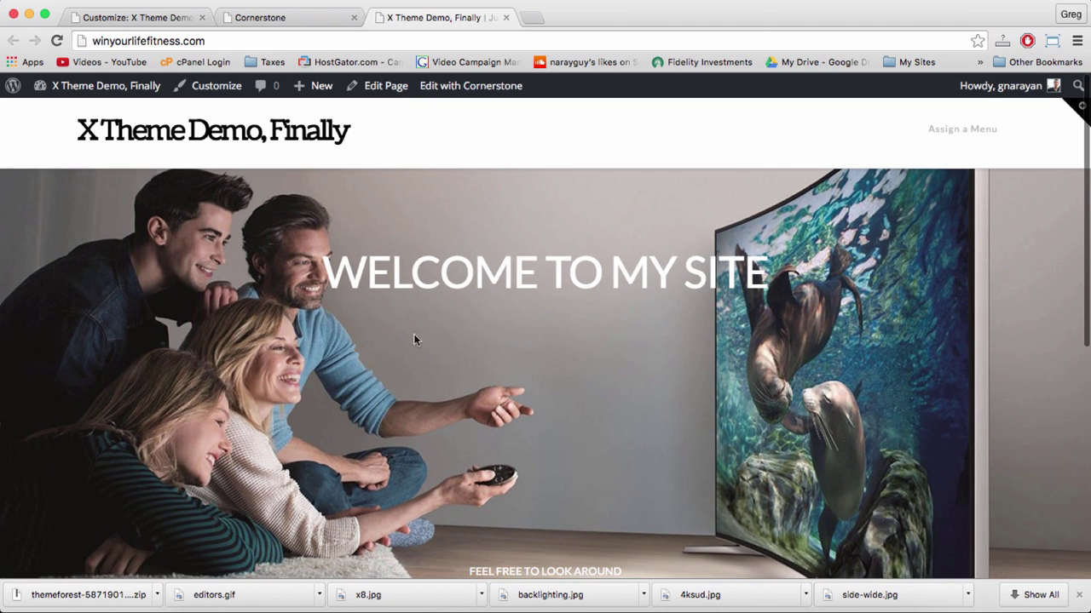
scroll(556, 264, down, 1)
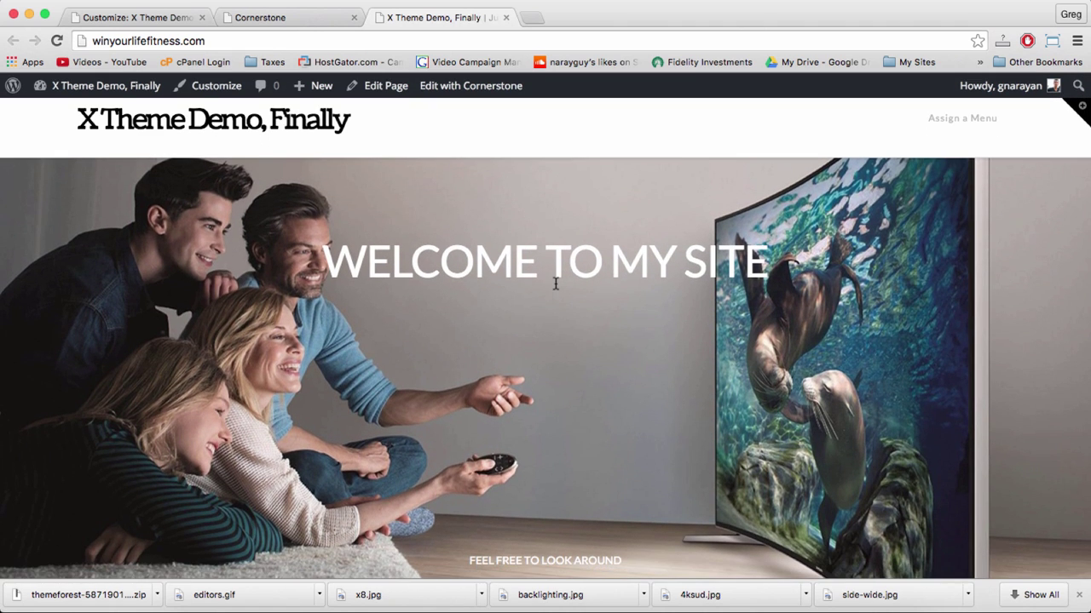